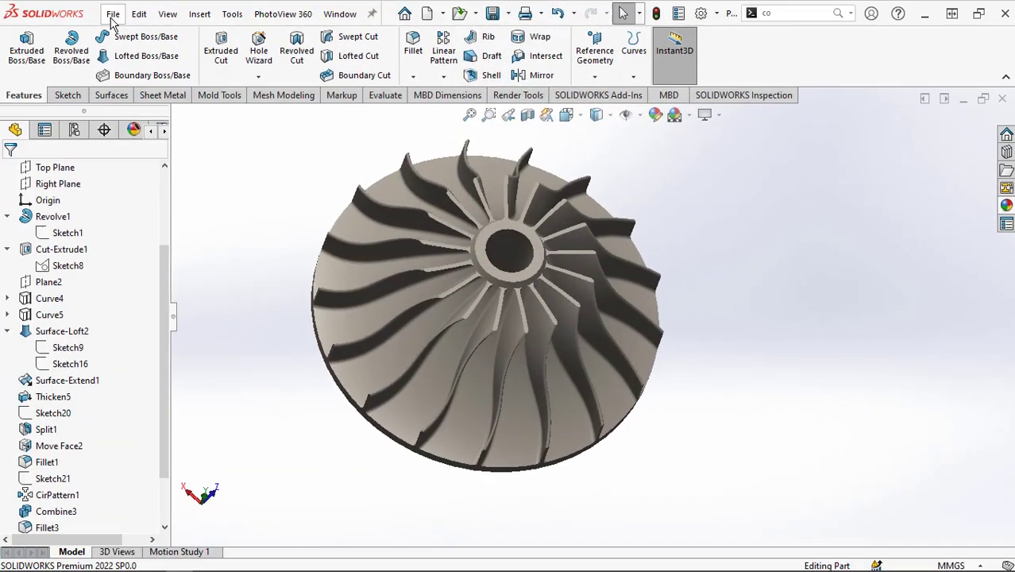
- Create a new part document and start a sketch on the Front Plane
{"action": "left_click", "coordinate": [112, 15]}
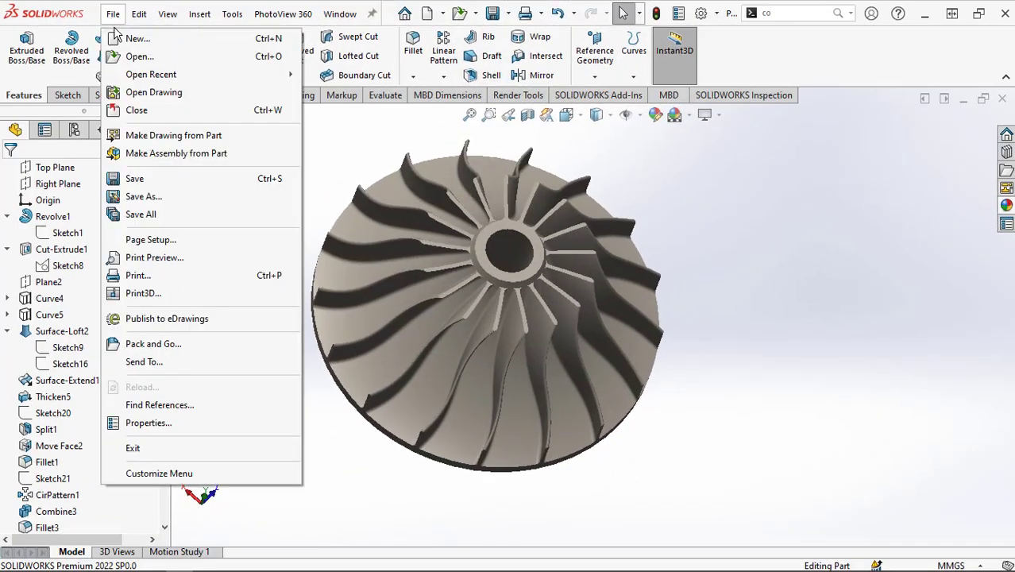
{"action": "left_click", "coordinate": [129, 39]}
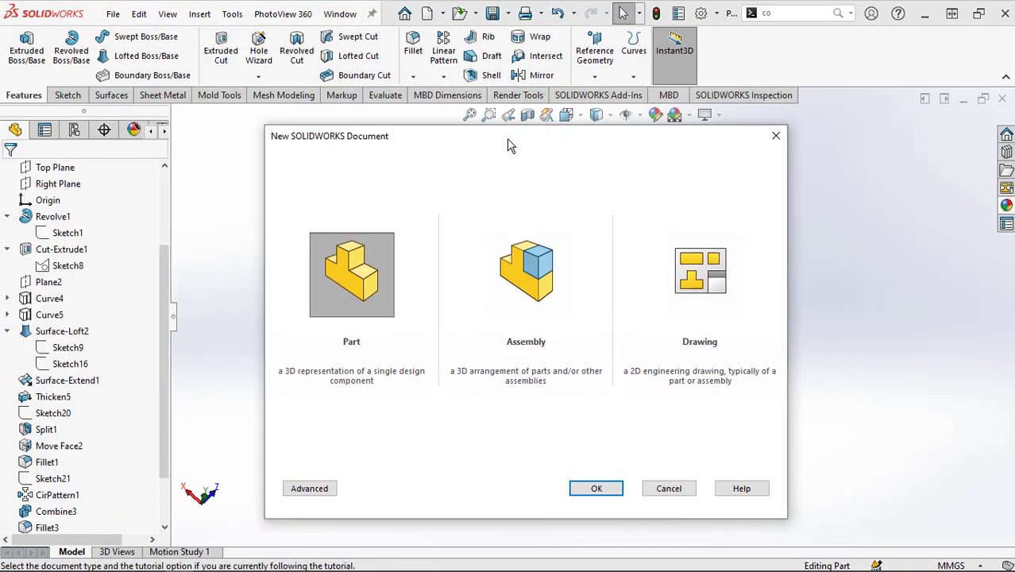
{"action": "left_click", "coordinate": [390, 302]}
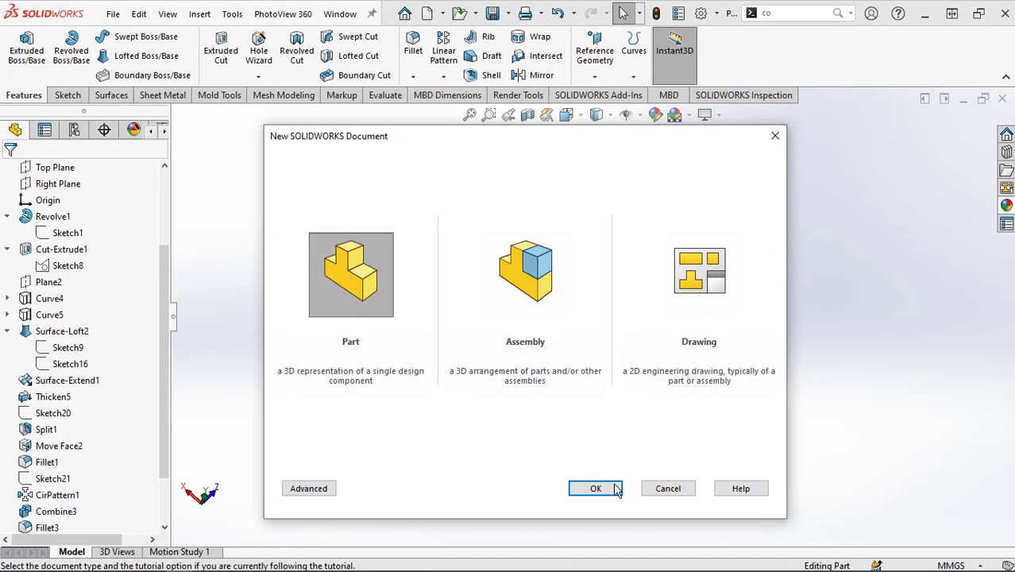
{"action": "left_click", "coordinate": [618, 492]}
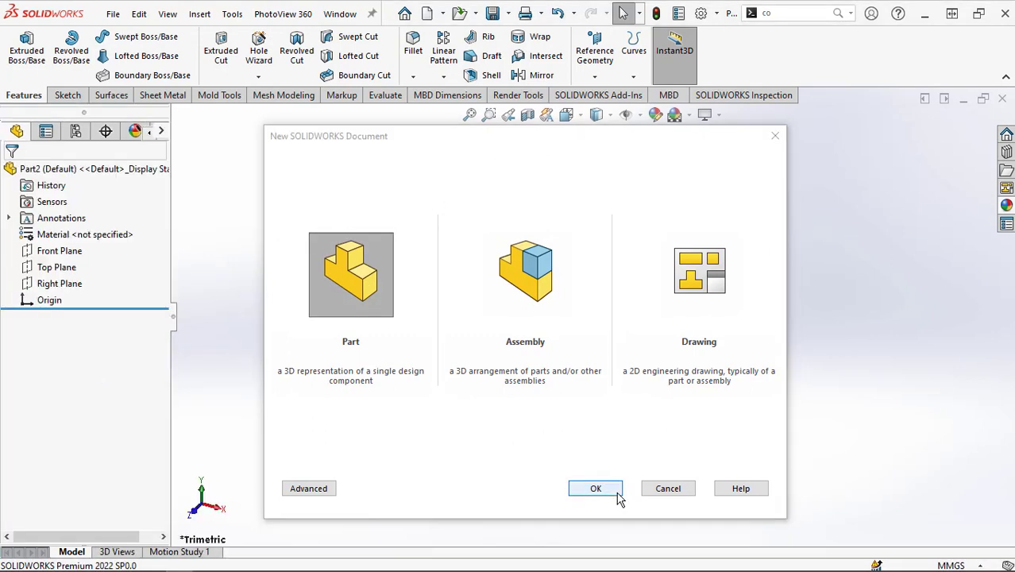
{"action": "left_click", "coordinate": [57, 252]}
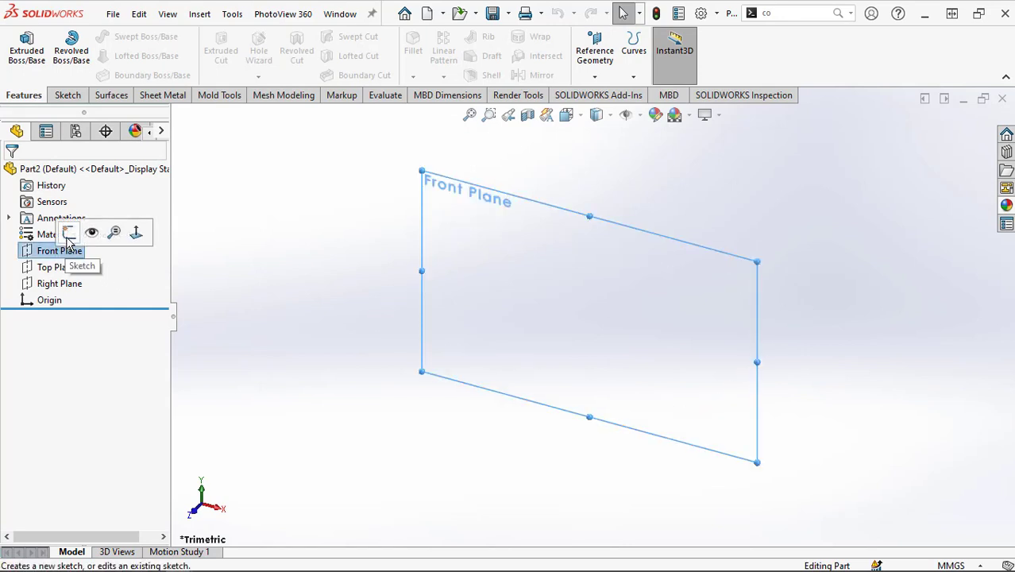
{"action": "left_click", "coordinate": [68, 233]}
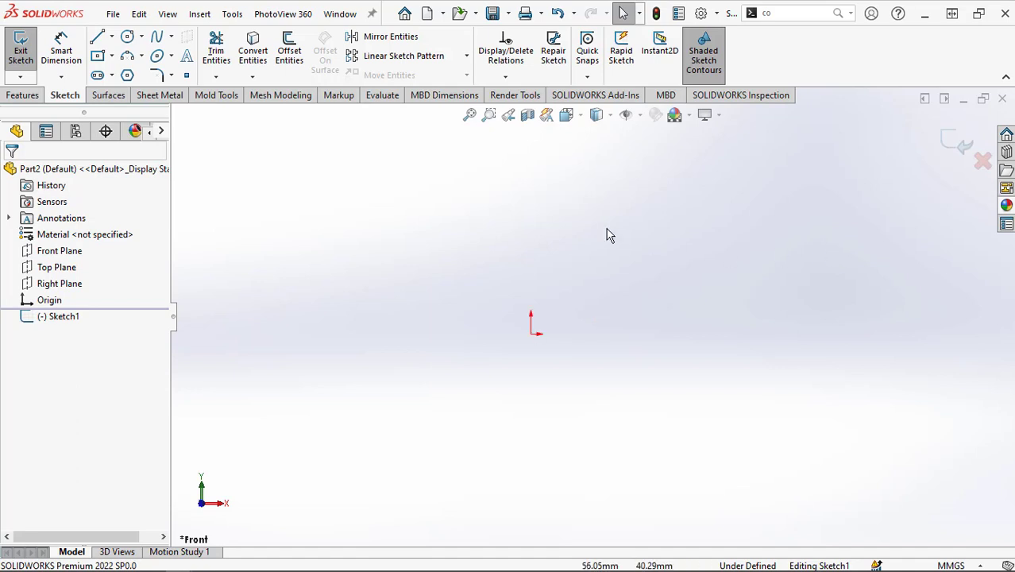
- Sketch a vertical line about 44 mm up from the origin, then a horizontal line about 7 mm to the right from its upper end
{"action": "left_click", "coordinate": [96, 40]}
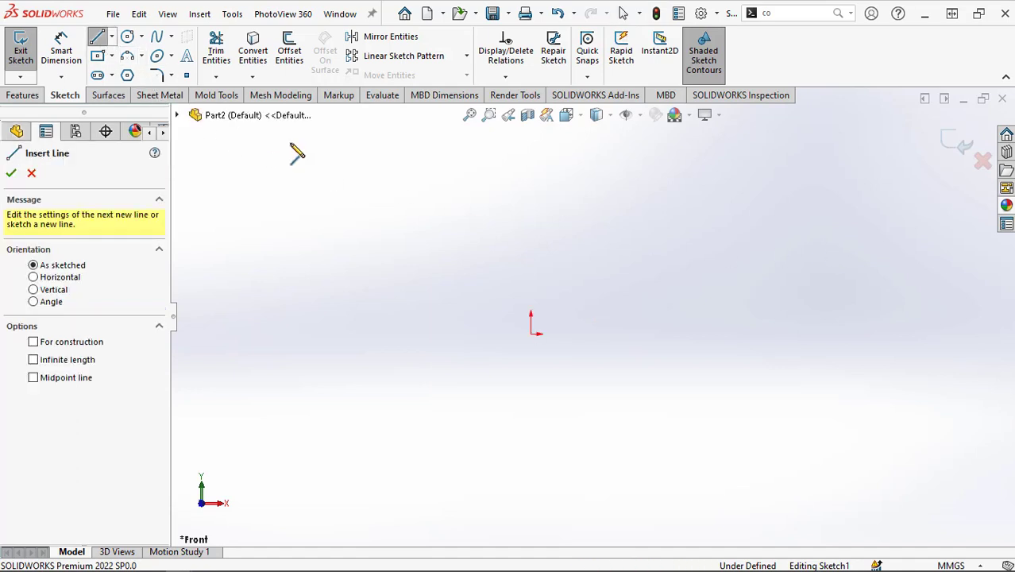
{"action": "left_click", "coordinate": [531, 333]}
{"action": "left_click", "coordinate": [532, 232]}
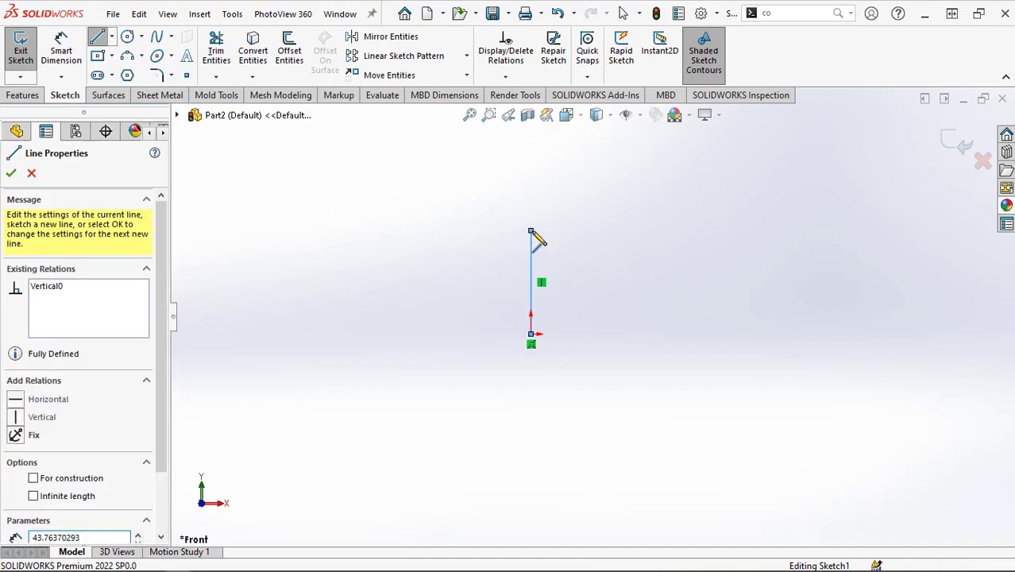
{"action": "left_click", "coordinate": [549, 231]}
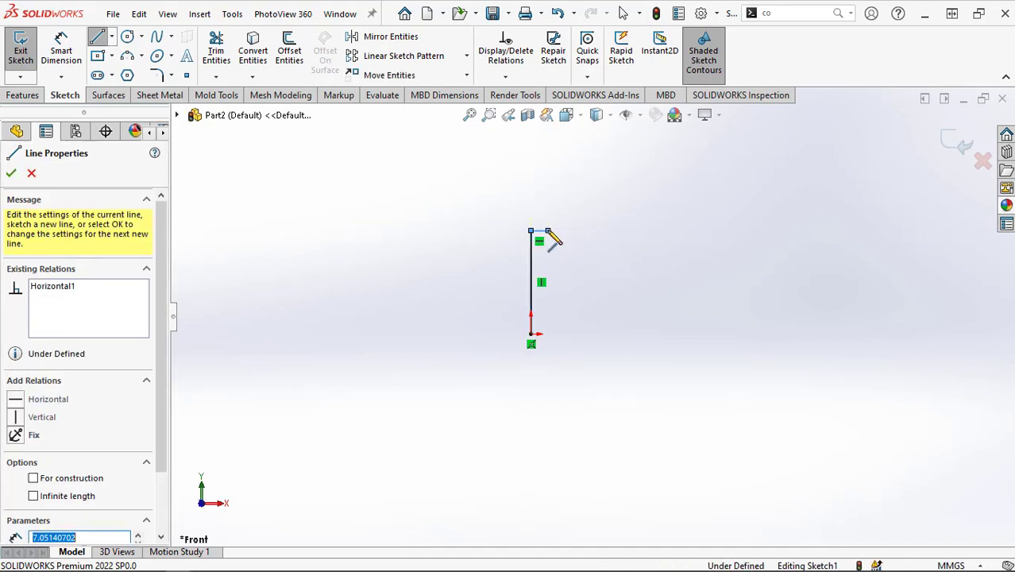
{"action": "key", "text": "Escape"}
{"action": "key", "text": "Escape"}
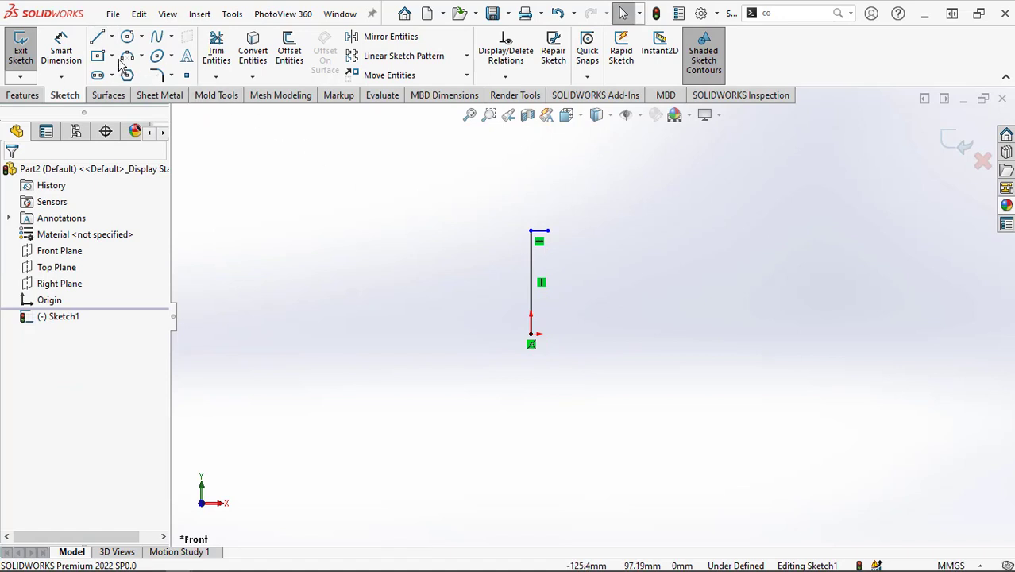
- Sketch a horizontal line about 38 mm to the right from the origin, ending in a vertical line about 5 mm upward
{"action": "left_click", "coordinate": [96, 40]}
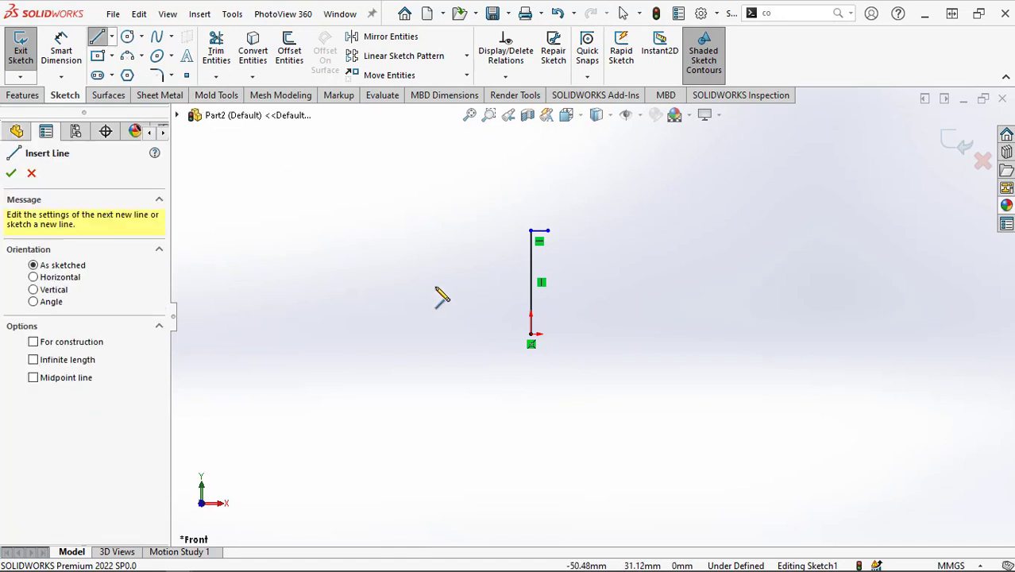
{"action": "left_click", "coordinate": [532, 335]}
{"action": "left_click", "coordinate": [621, 334]}
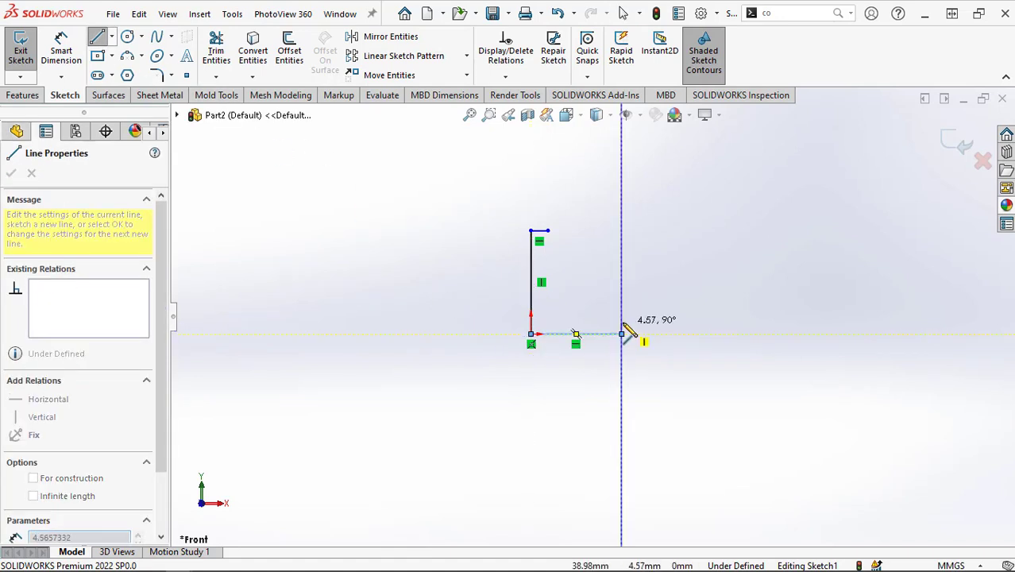
{"action": "right_click", "coordinate": [622, 333]}
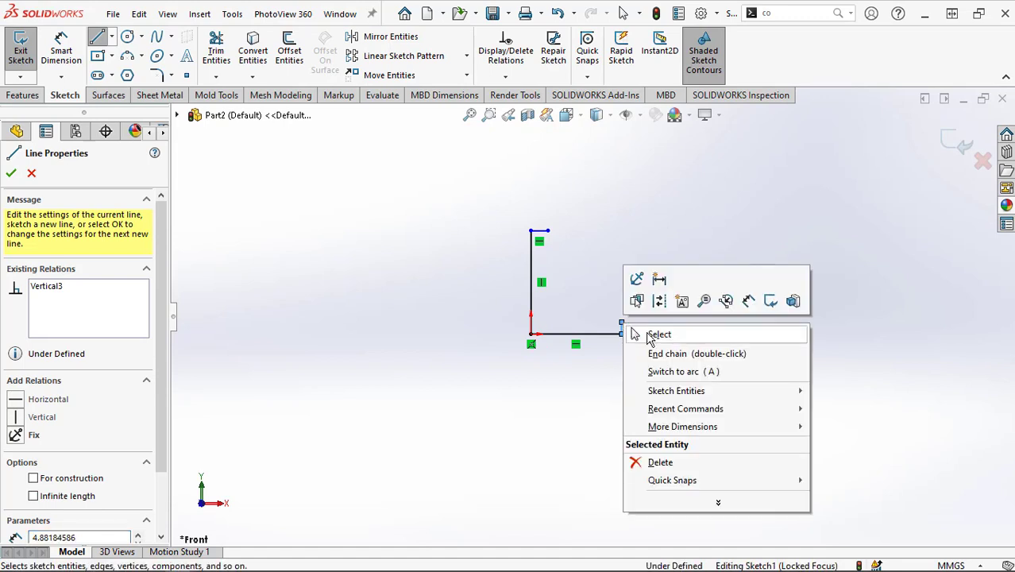
{"action": "left_click", "coordinate": [656, 333]}
- Convert the long vertical line above the origin to construction geometry
{"action": "scroll", "coordinate": [598, 298], "scroll_direction": "down", "scroll_amount": 3}
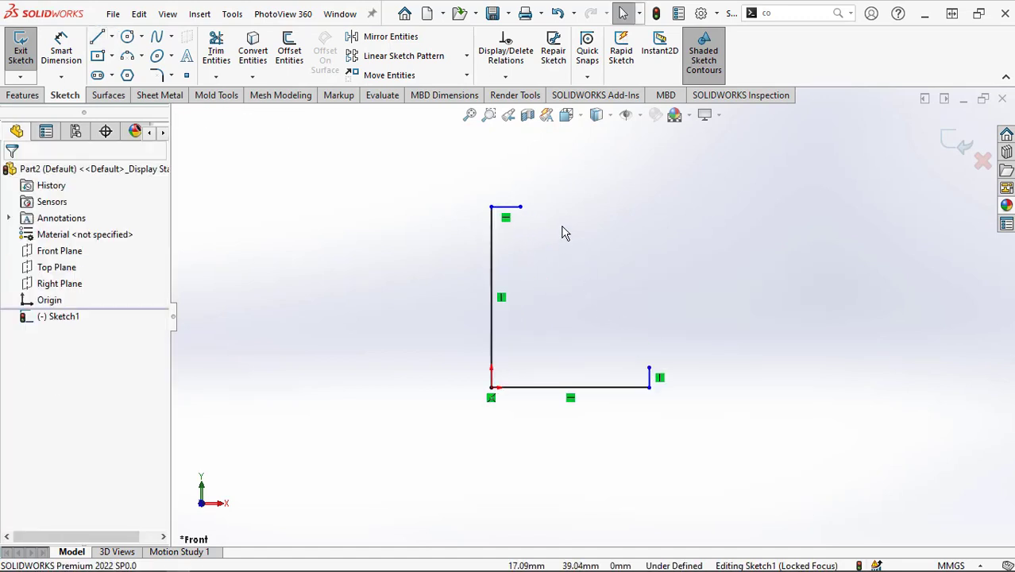
{"action": "scroll", "coordinate": [567, 232], "scroll_direction": "down", "scroll_amount": 2}
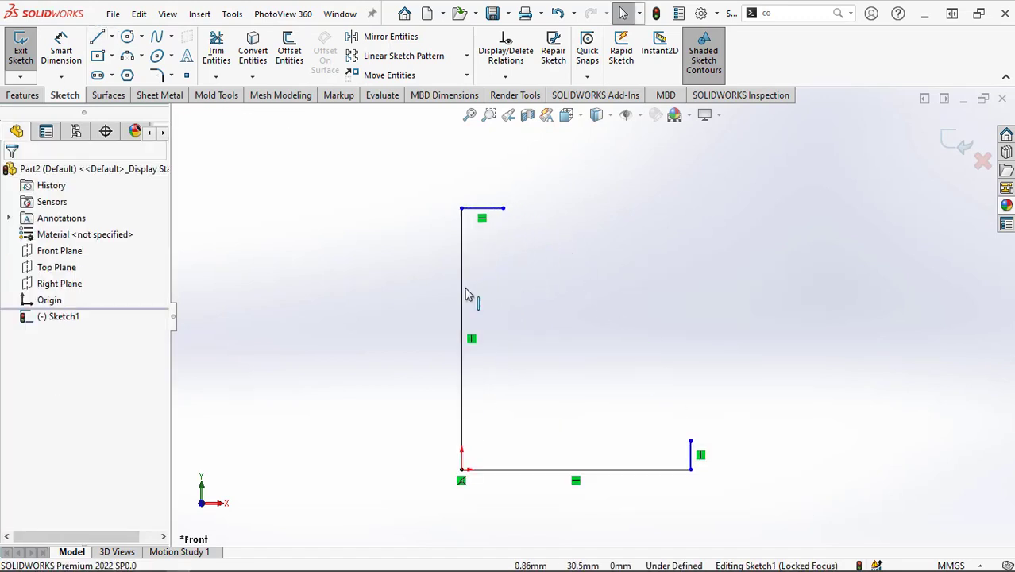
{"action": "left_click", "coordinate": [464, 295]}
{"action": "left_click", "coordinate": [534, 244]}
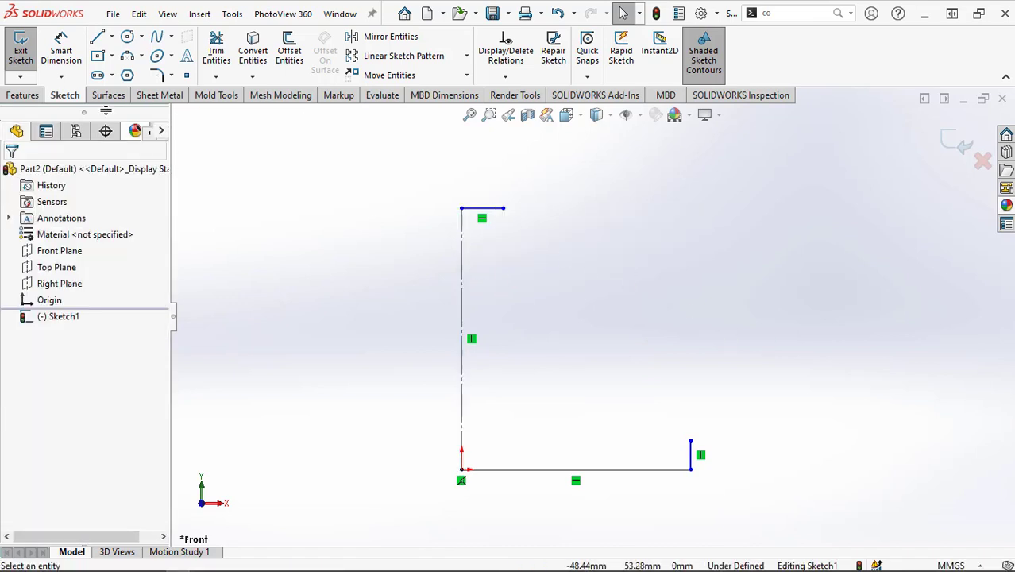
- Dimension the vertical construction line's length as 40 mm
{"action": "left_click", "coordinate": [61, 51]}
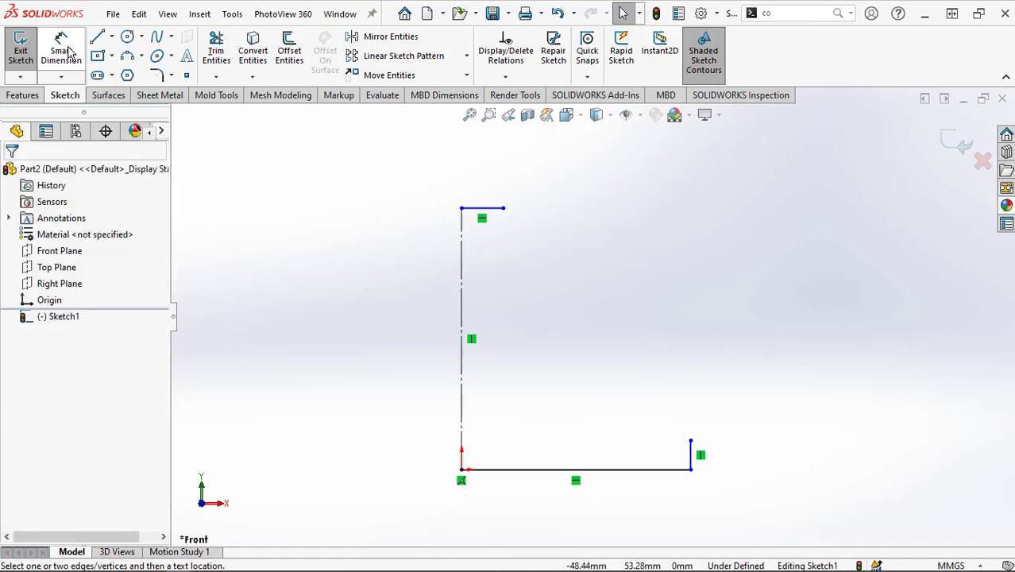
{"action": "left_click", "coordinate": [464, 306]}
{"action": "left_click", "coordinate": [403, 337]}
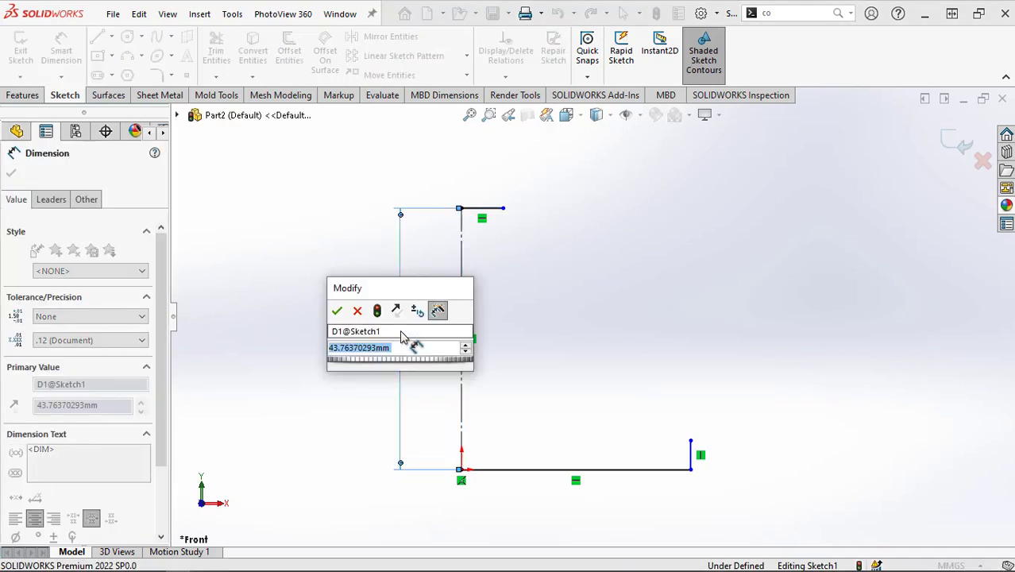
{"action": "type", "text": "4"}
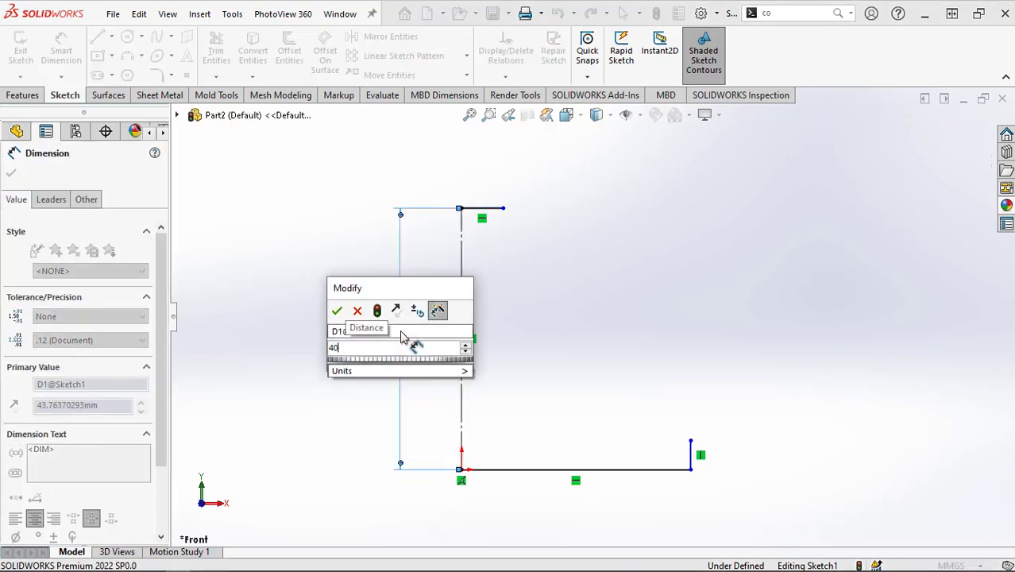
{"action": "type", "text": "0"}
{"action": "left_click", "coordinate": [336, 311]}
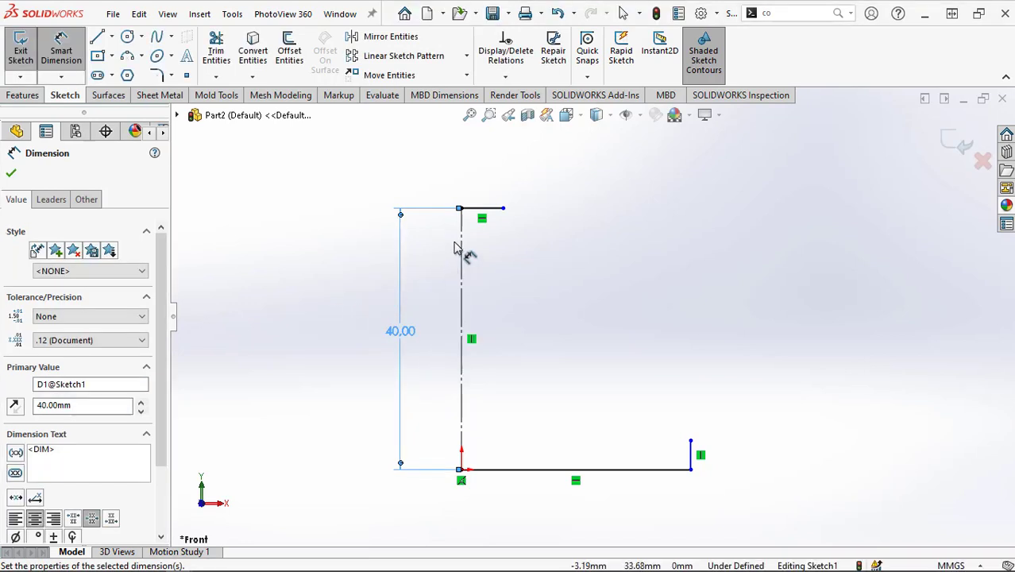
- Dimension the upper horizontal line's length as 10 mm
{"action": "left_click", "coordinate": [490, 212]}
{"action": "left_click", "coordinate": [487, 188]}
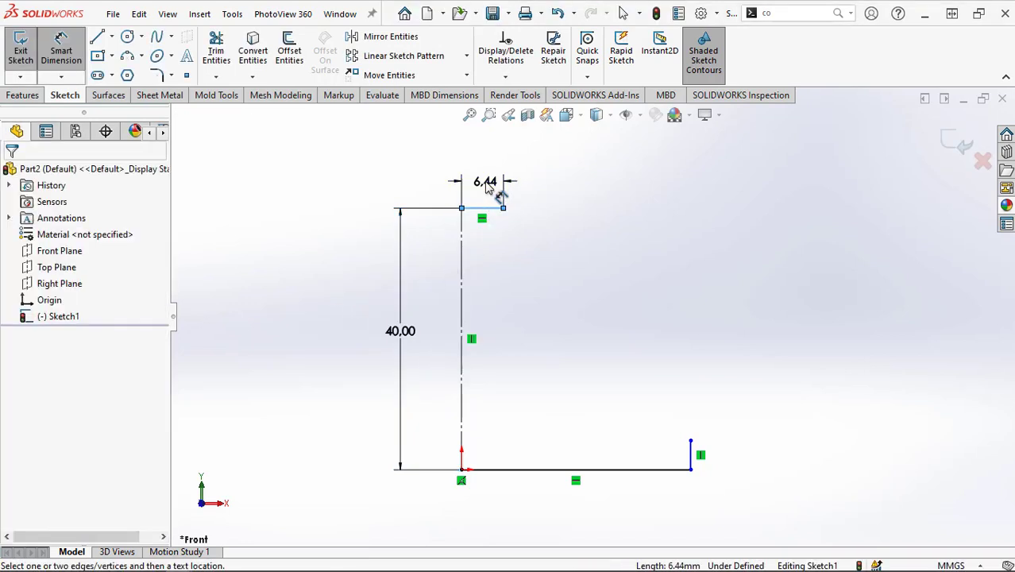
{"action": "type", "text": "10"}
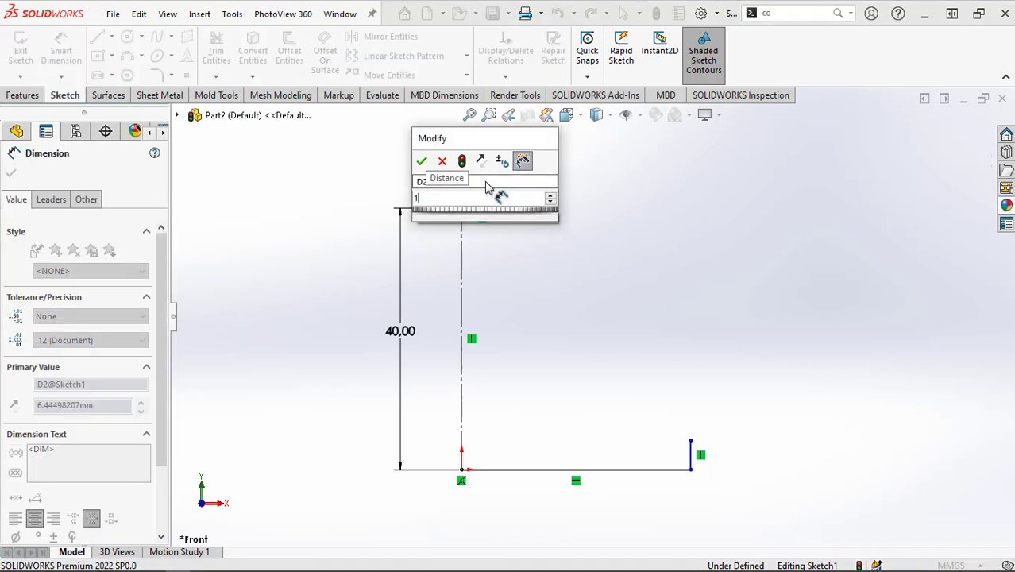
{"action": "left_click", "coordinate": [422, 161]}
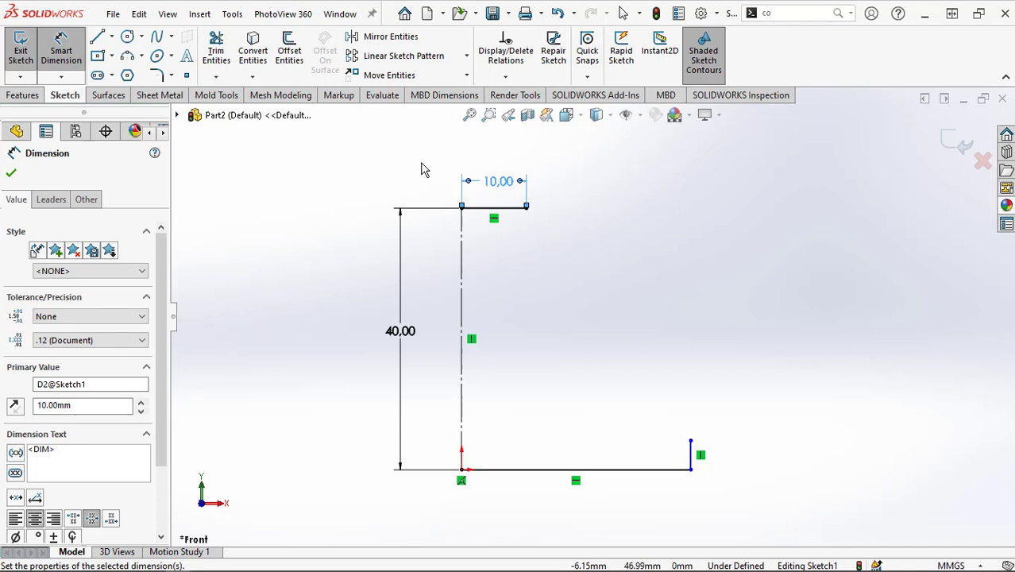
- Dimension the base line running from the origin as 50 mm
{"action": "left_click", "coordinate": [608, 471]}
{"action": "left_click", "coordinate": [600, 501]}
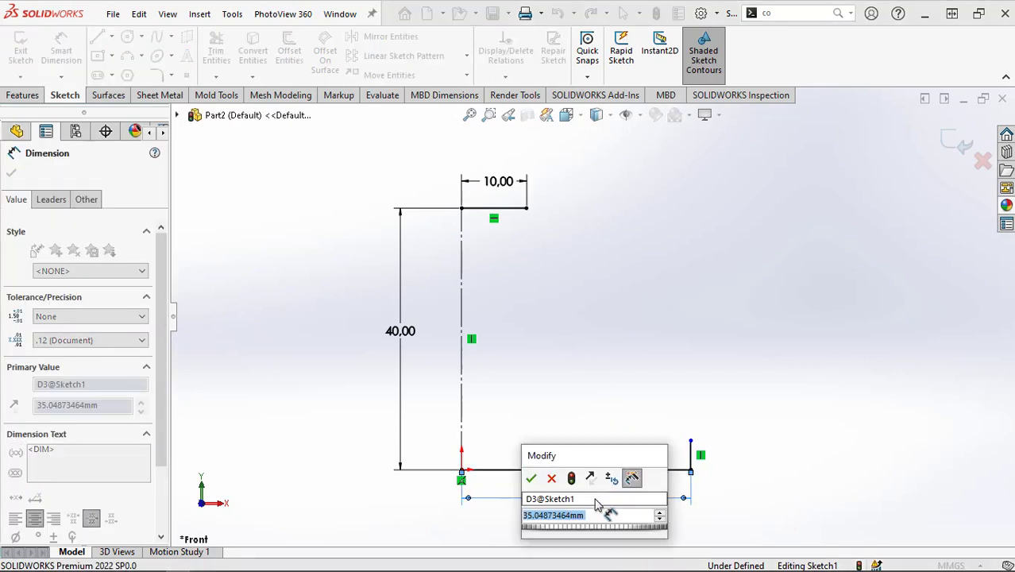
{"action": "type", "text": "50"}
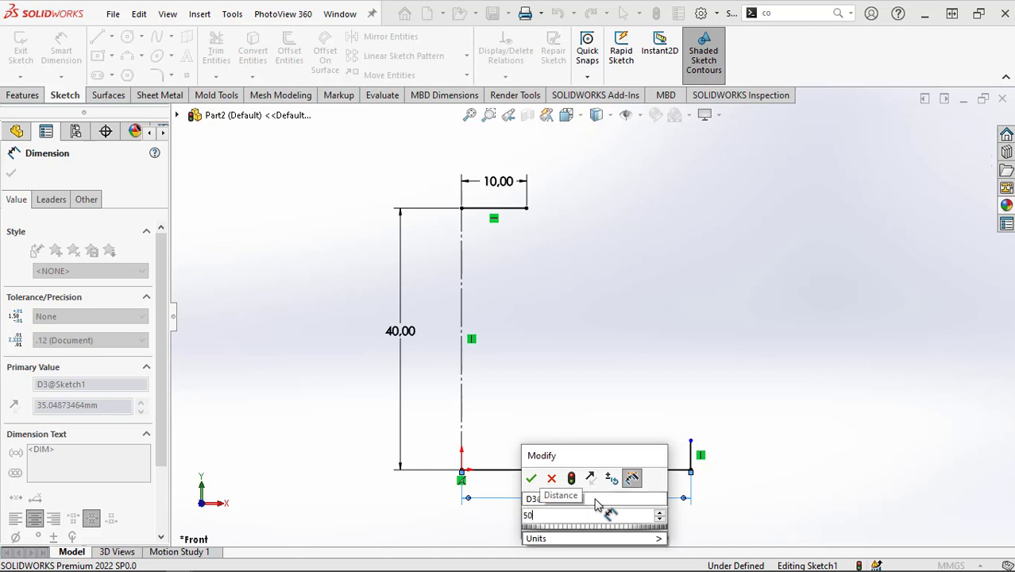
{"action": "left_click", "coordinate": [531, 478]}
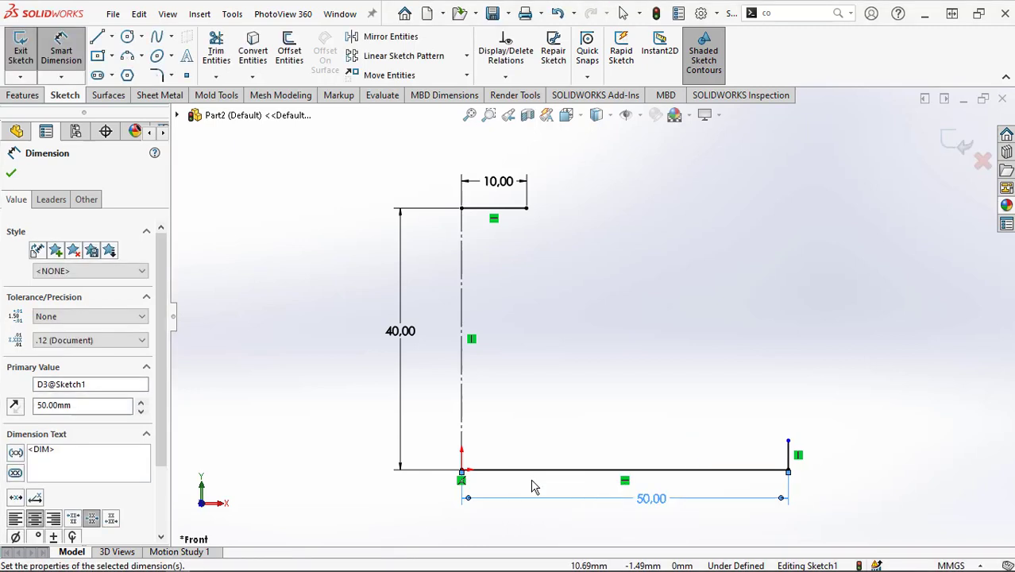
- Dimension the short vertical line at the outer end of the base as 3 mm
{"action": "left_click", "coordinate": [789, 454]}
{"action": "left_click", "coordinate": [827, 465]}
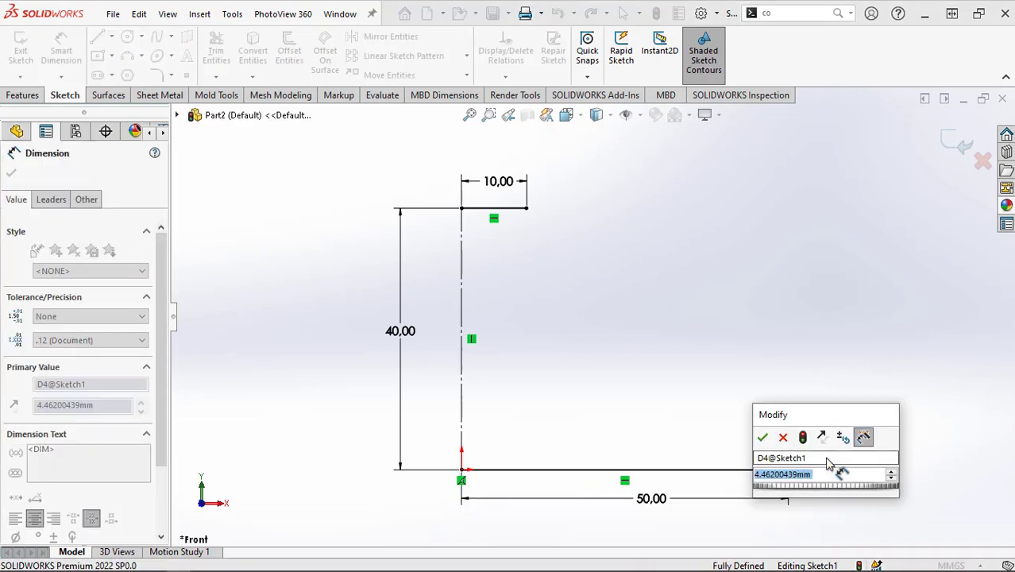
{"action": "type", "text": "3"}
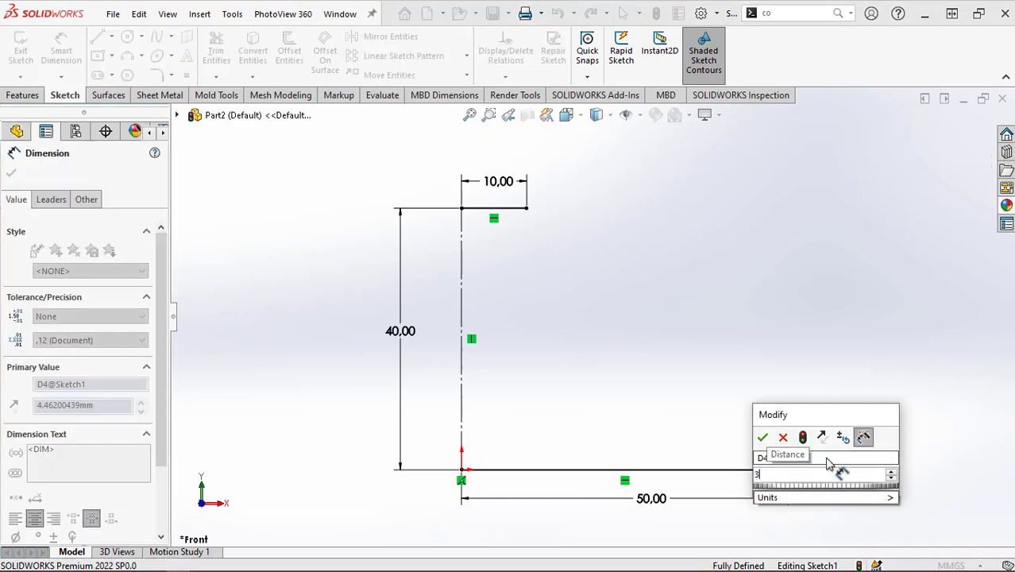
{"action": "left_click", "coordinate": [763, 439]}
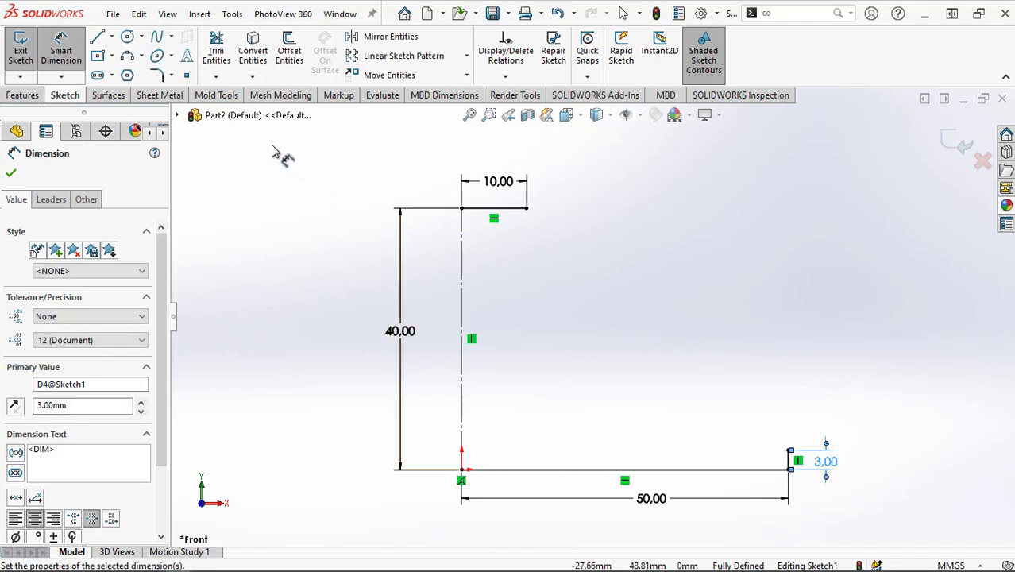
- Draw a three-point arc from the upper line's free end to the top of the 3 mm line, curving inward toward the origin
{"action": "left_click", "coordinate": [127, 58]}
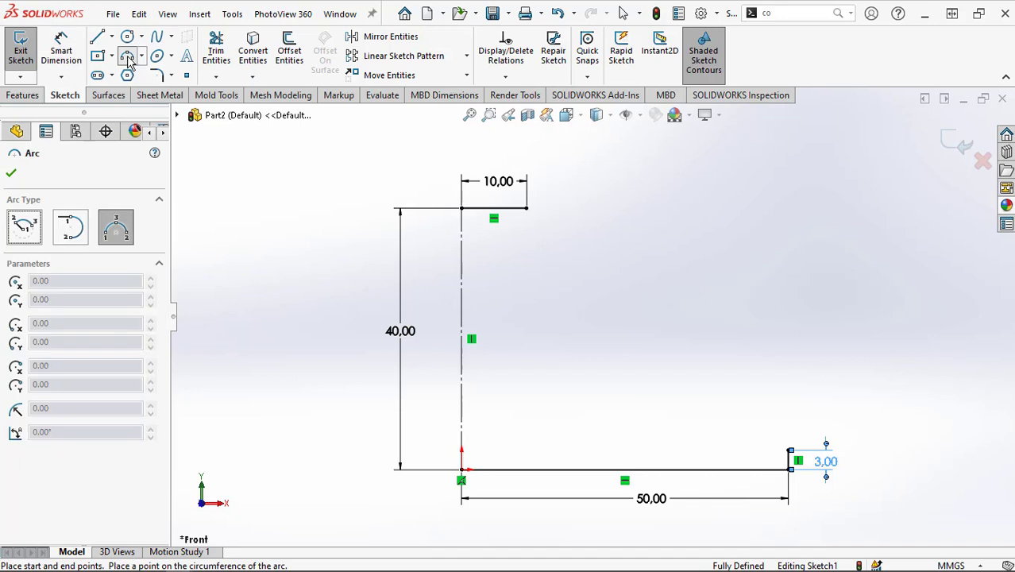
{"action": "left_click", "coordinate": [526, 209]}
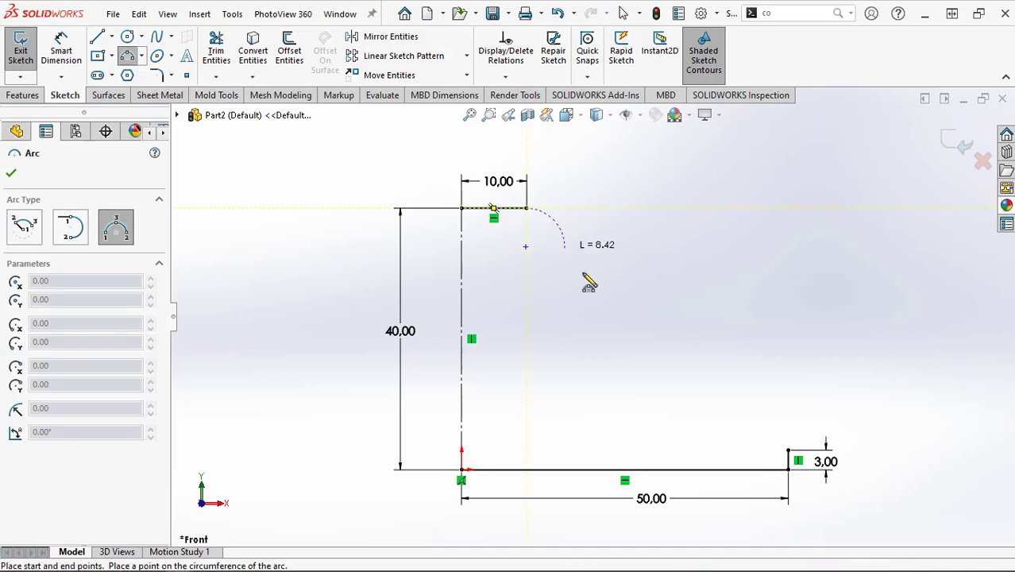
{"action": "left_click", "coordinate": [789, 451]}
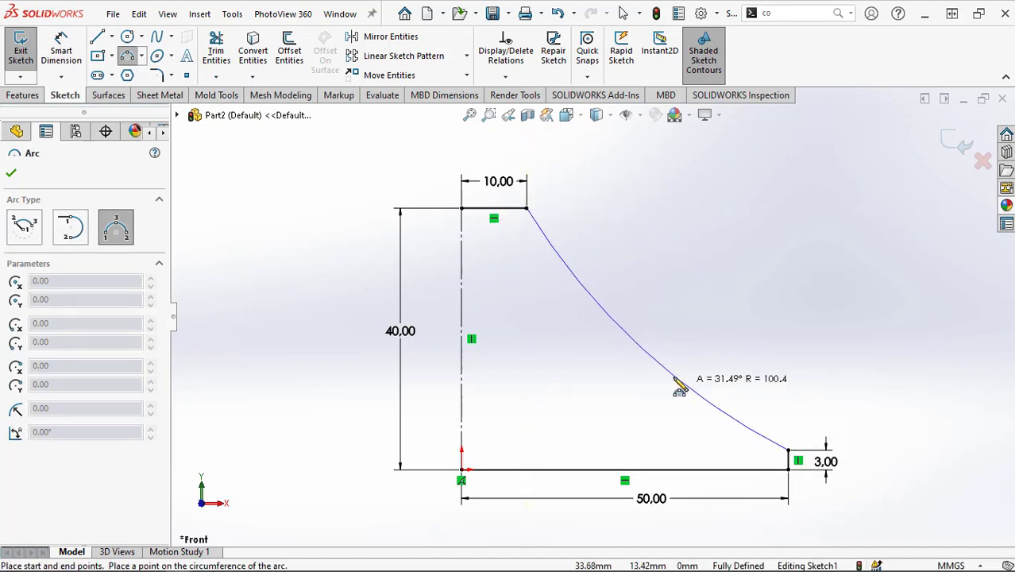
{"action": "left_click", "coordinate": [650, 370]}
{"action": "right_click", "coordinate": [650, 371]}
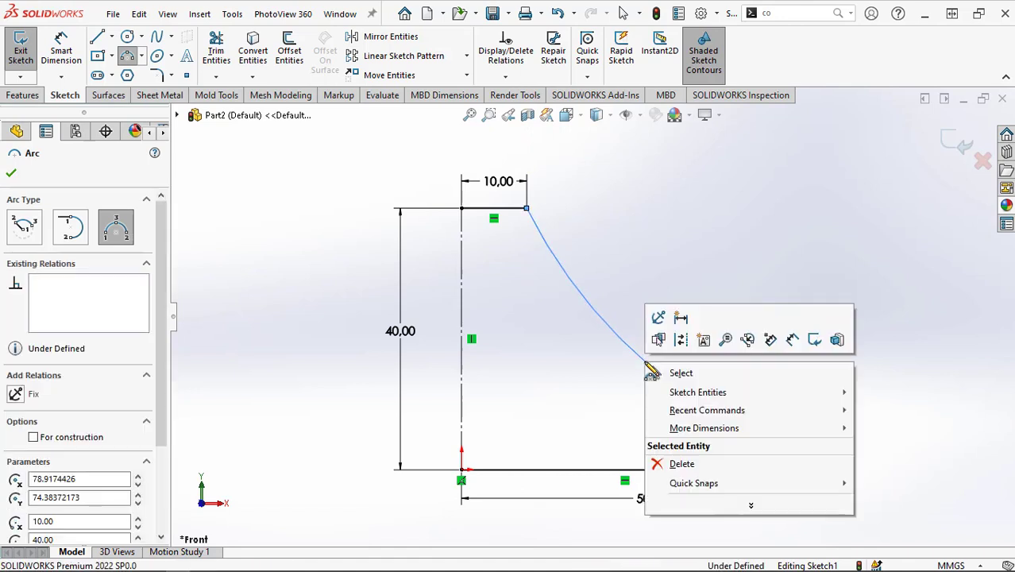
{"action": "left_click", "coordinate": [660, 371]}
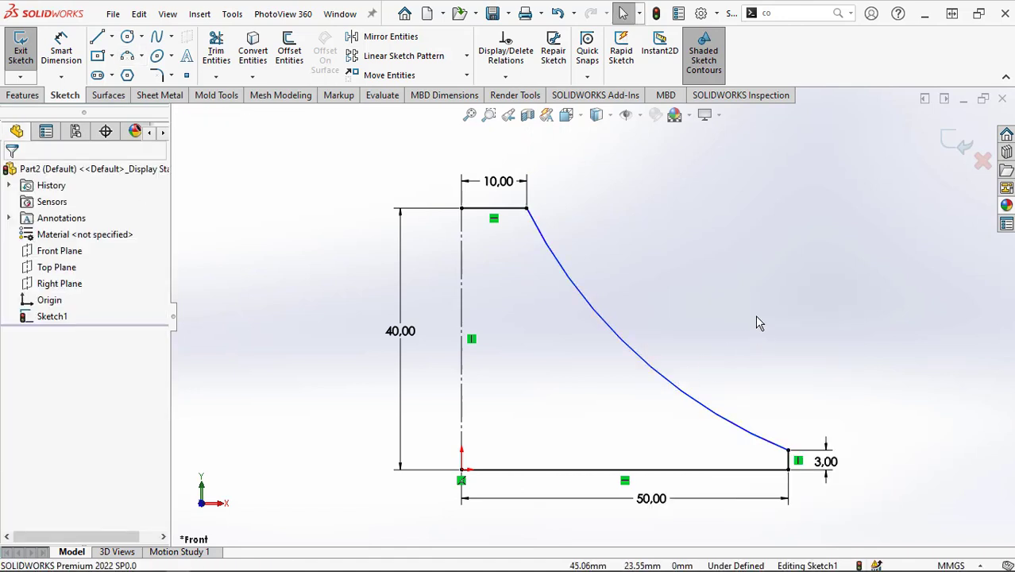
- Dimension the radius of the profile's concave arc as 80 mm
{"action": "left_click", "coordinate": [62, 50]}
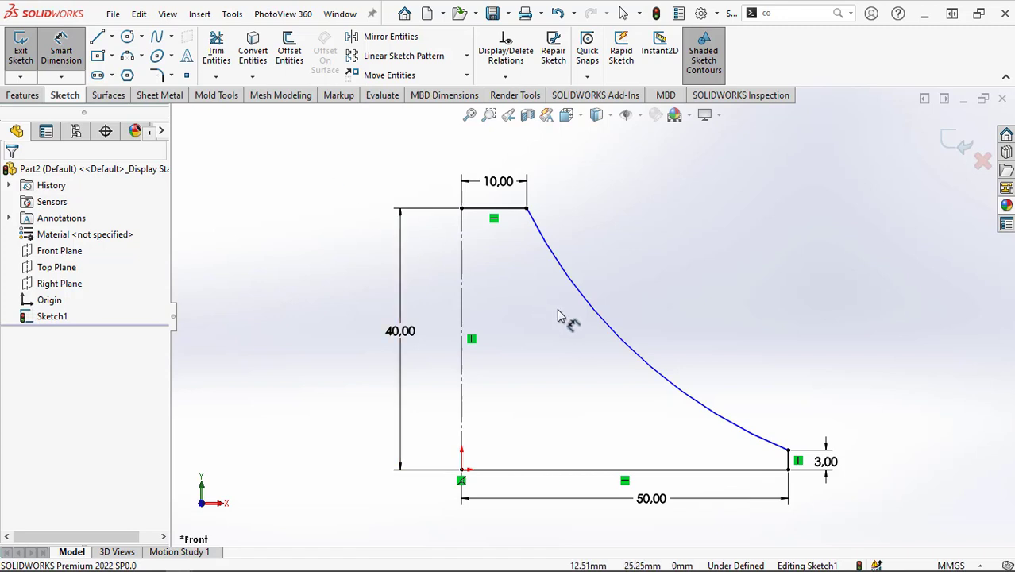
{"action": "left_click", "coordinate": [612, 335]}
{"action": "left_click", "coordinate": [681, 313]}
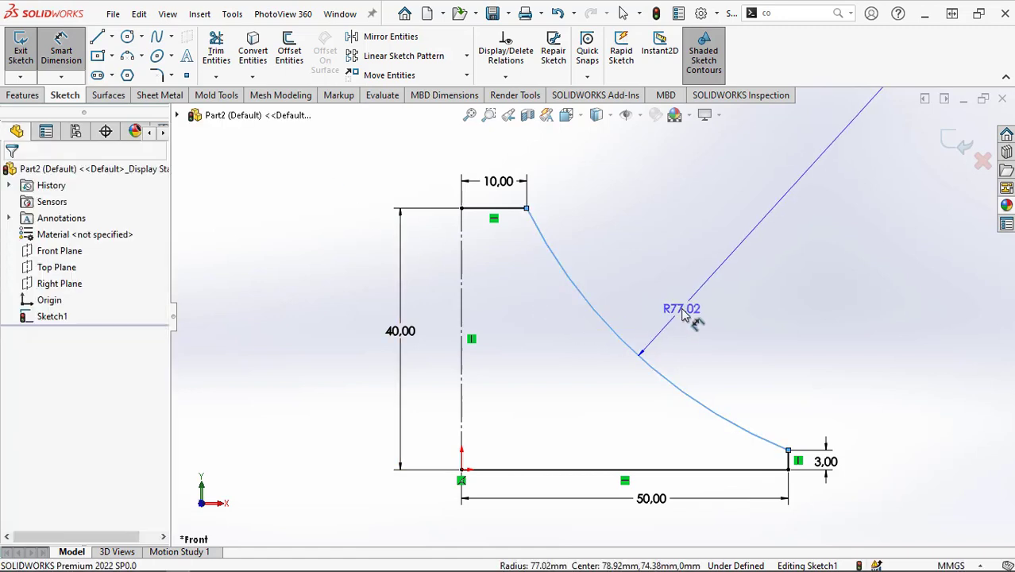
{"action": "type", "text": "80"}
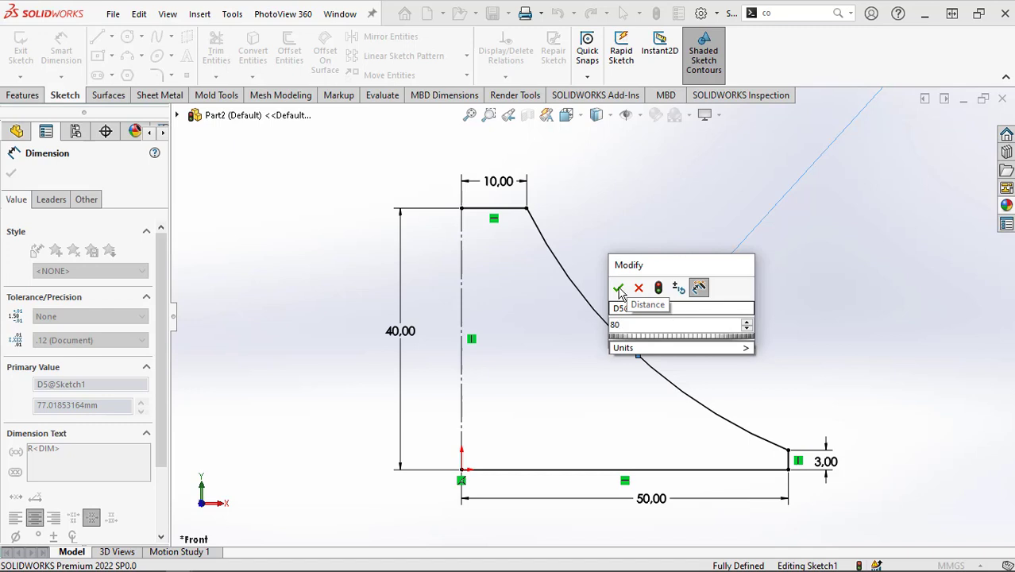
{"action": "left_click", "coordinate": [619, 288]}
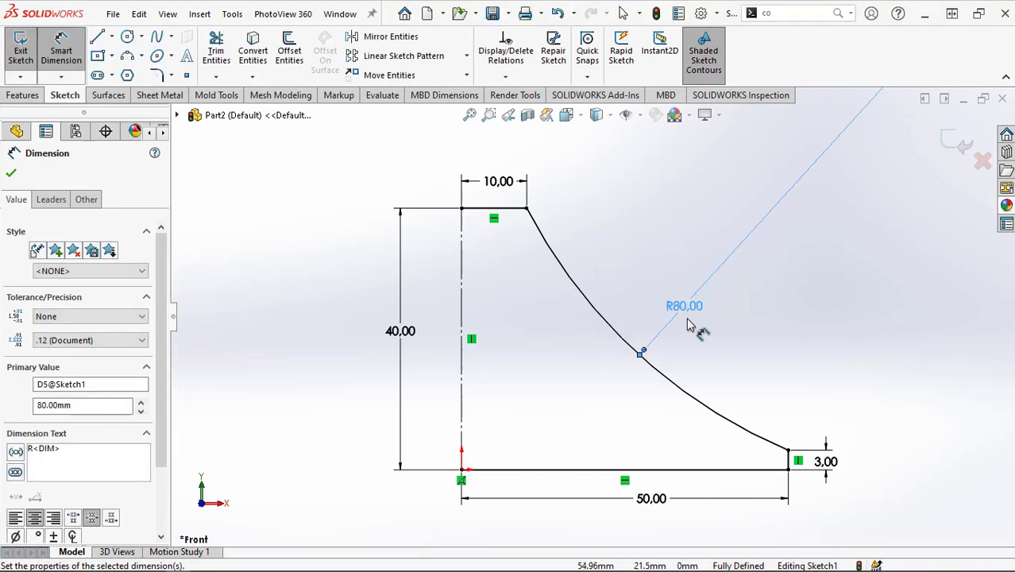
- Revolve the closed hub profile 360 degrees about the vertical centreline
{"action": "left_click", "coordinate": [23, 95]}
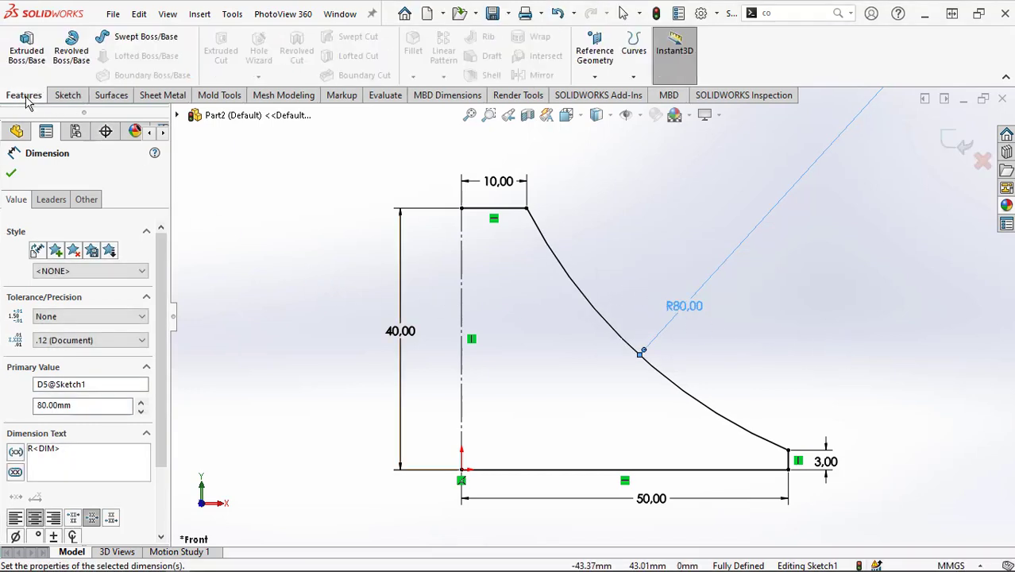
{"action": "left_click", "coordinate": [71, 48]}
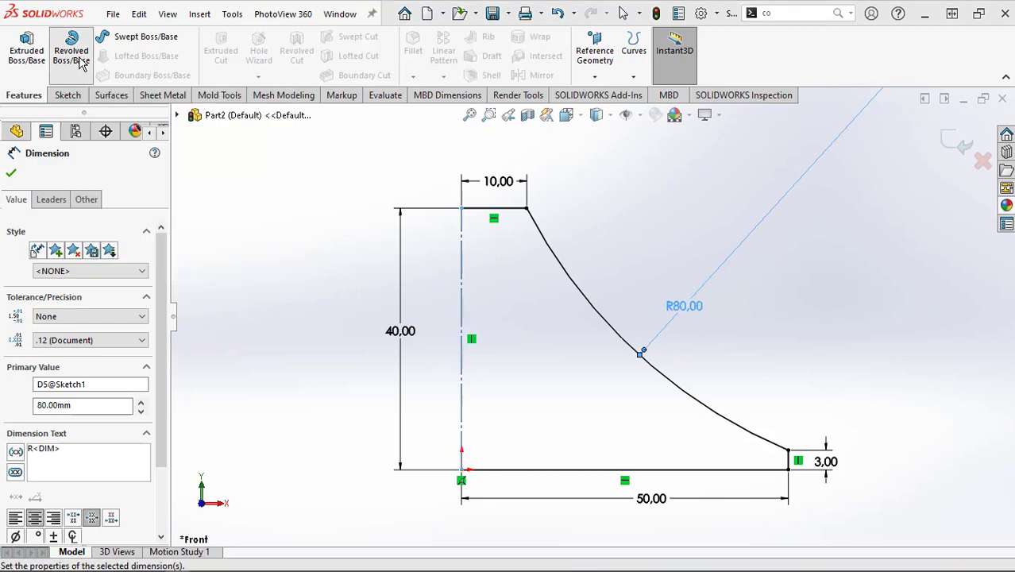
{"action": "left_click", "coordinate": [545, 300]}
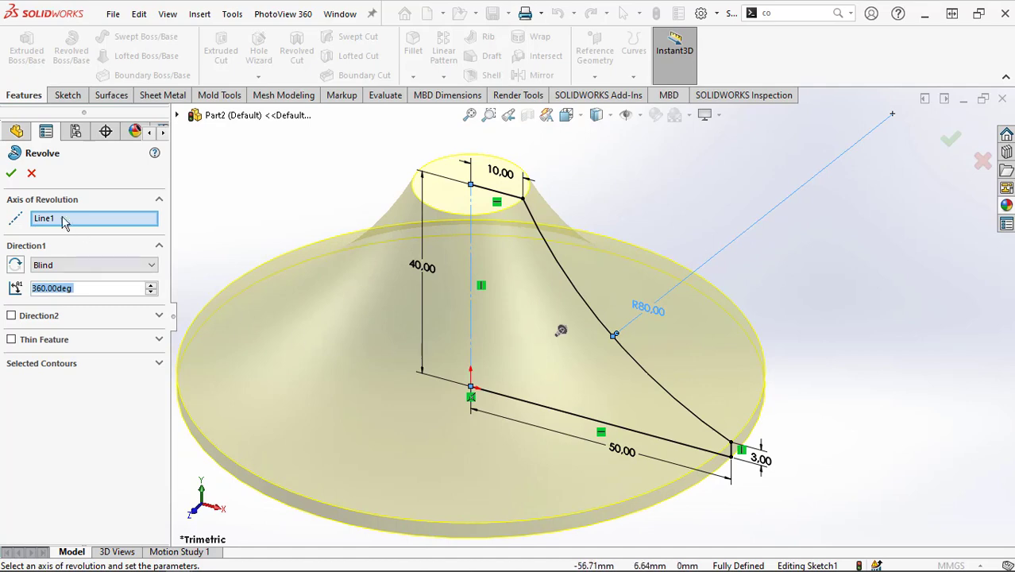
{"action": "left_click", "coordinate": [13, 175]}
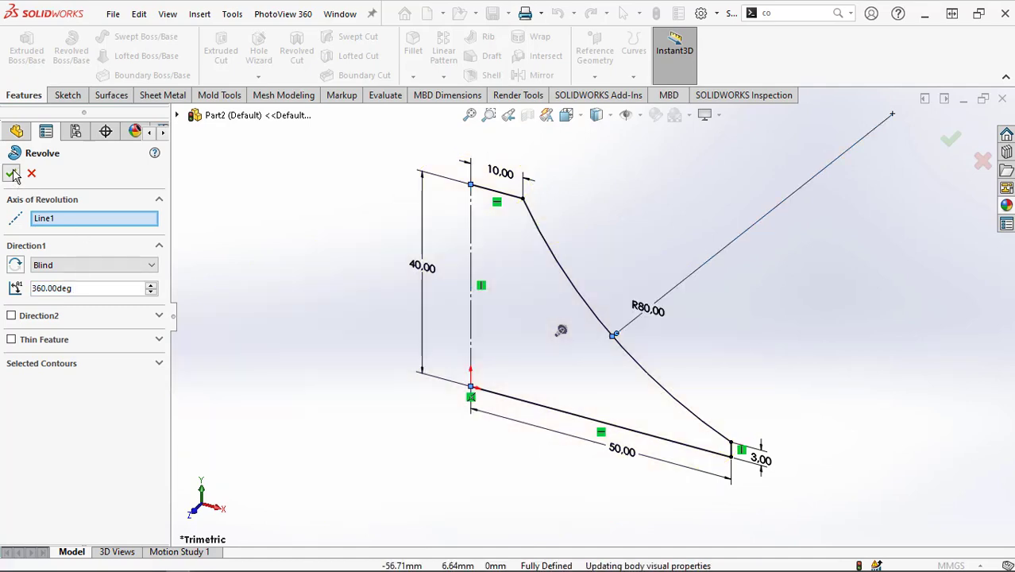
{"action": "key", "text": "z"}
{"action": "key", "text": "z"}
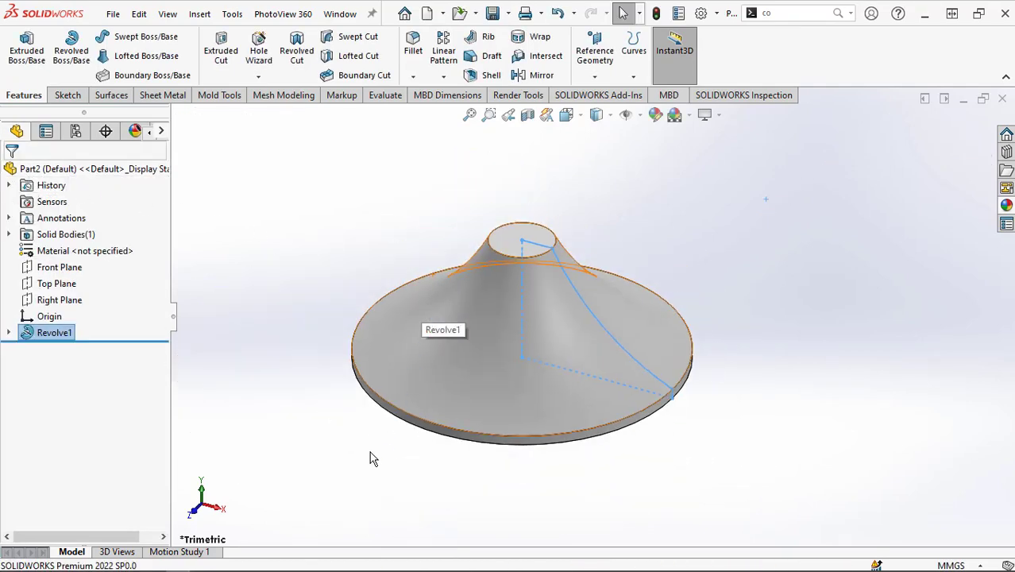
{"action": "left_click", "coordinate": [369, 474]}
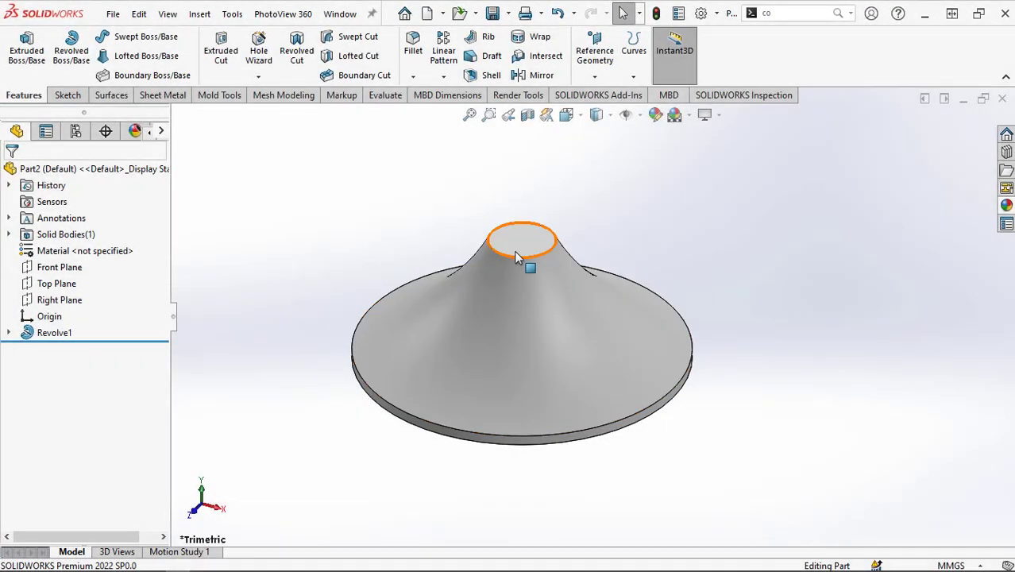
- Start a sketch on the hub's small top face and convert the face's circular edge into a sketch circle
{"action": "left_click", "coordinate": [520, 238]}
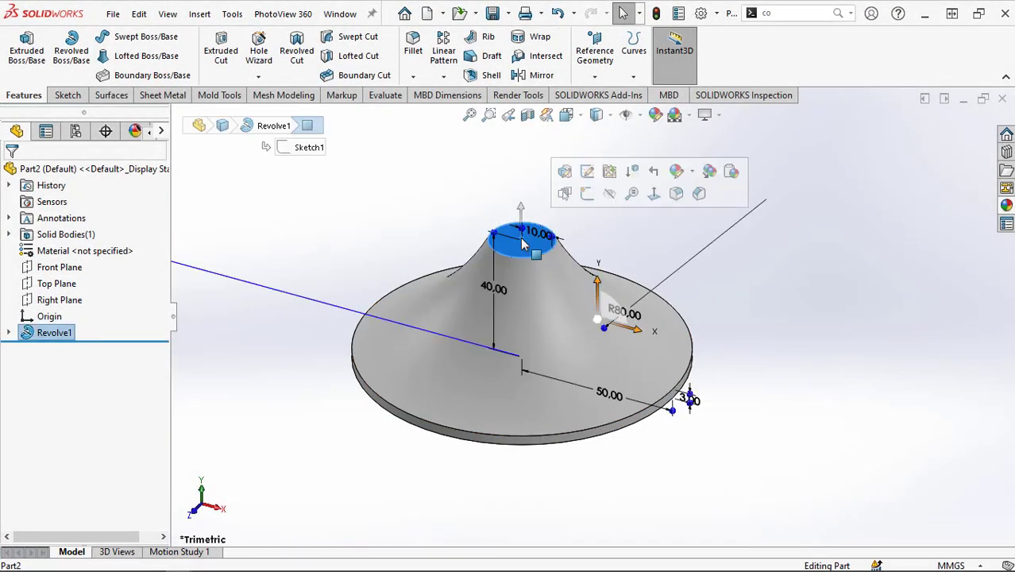
{"action": "left_click", "coordinate": [587, 193]}
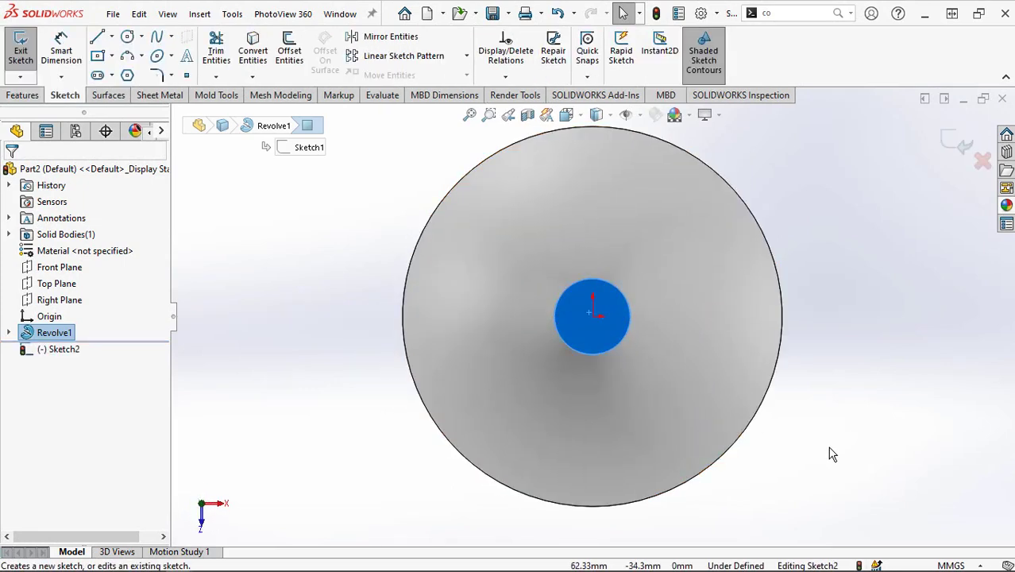
{"action": "left_click", "coordinate": [254, 56]}
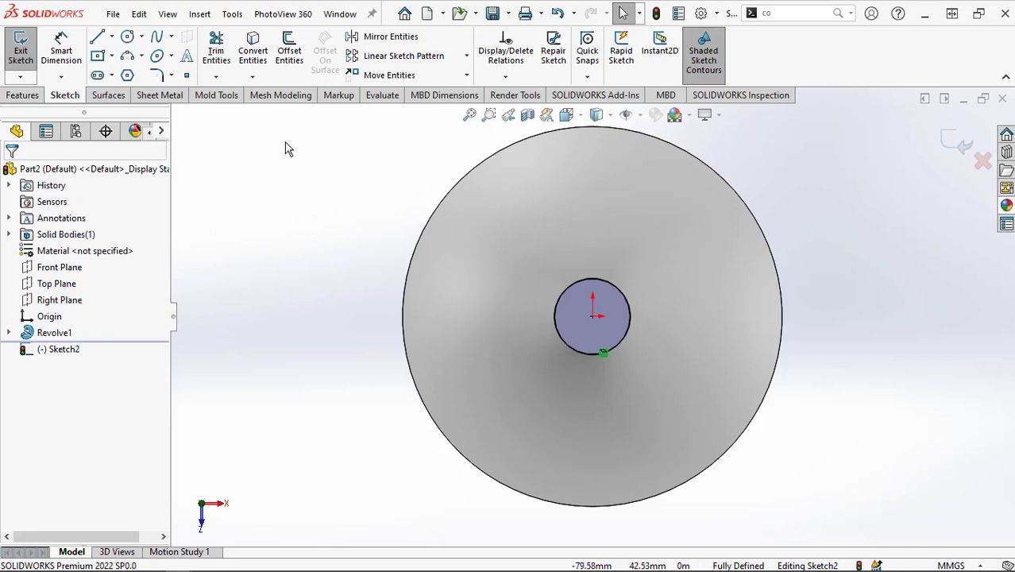
- Offset the converted circle 3 mm inward, reversing the offset direction
{"action": "left_click", "coordinate": [289, 52]}
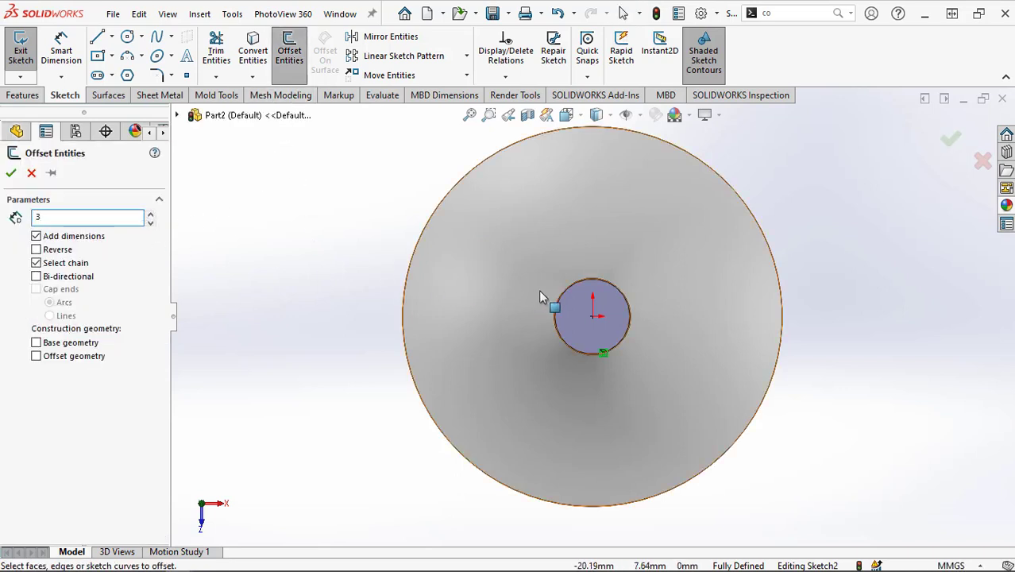
{"action": "left_click", "coordinate": [560, 303]}
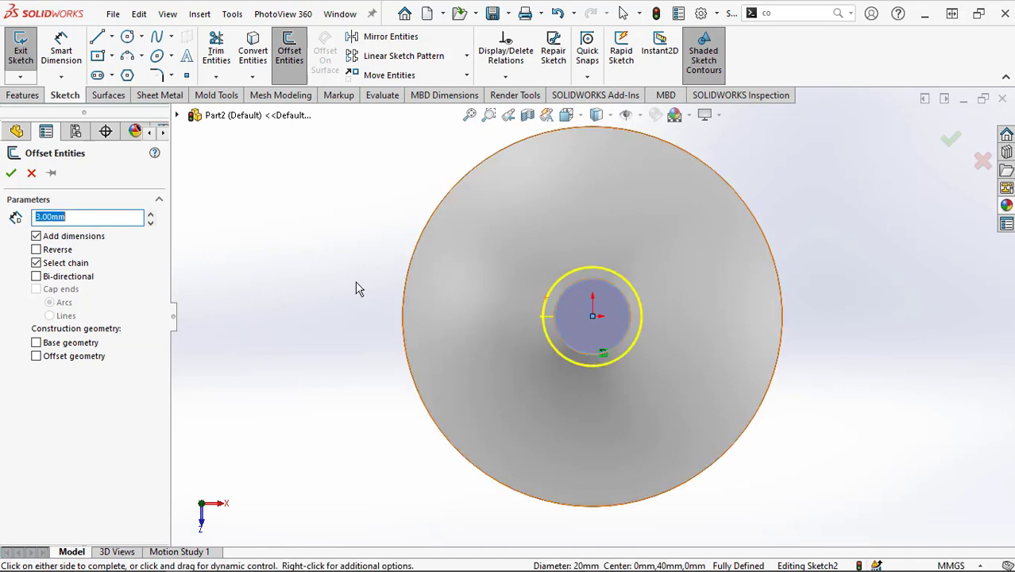
{"action": "left_click", "coordinate": [35, 249]}
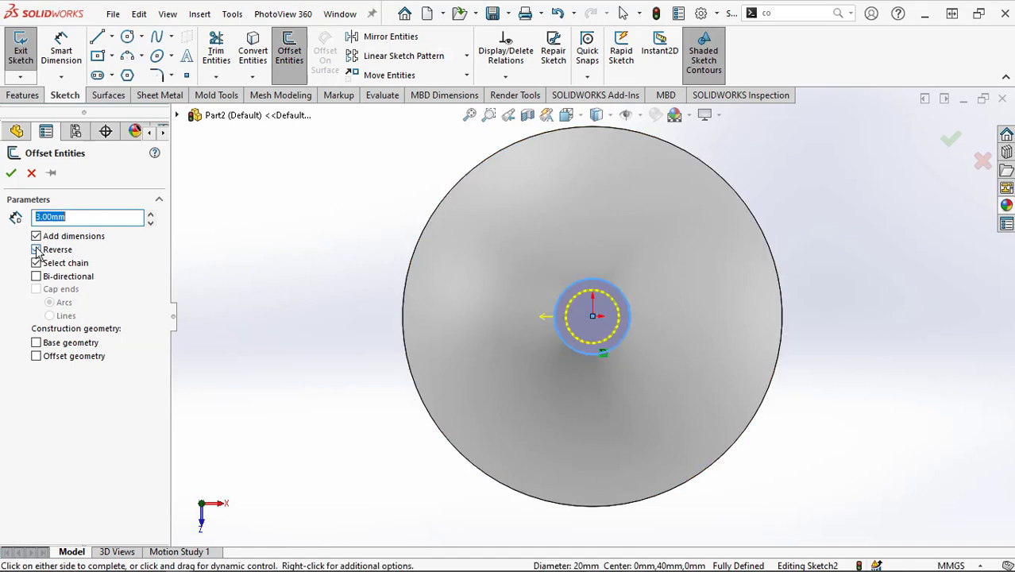
{"action": "left_click", "coordinate": [11, 174]}
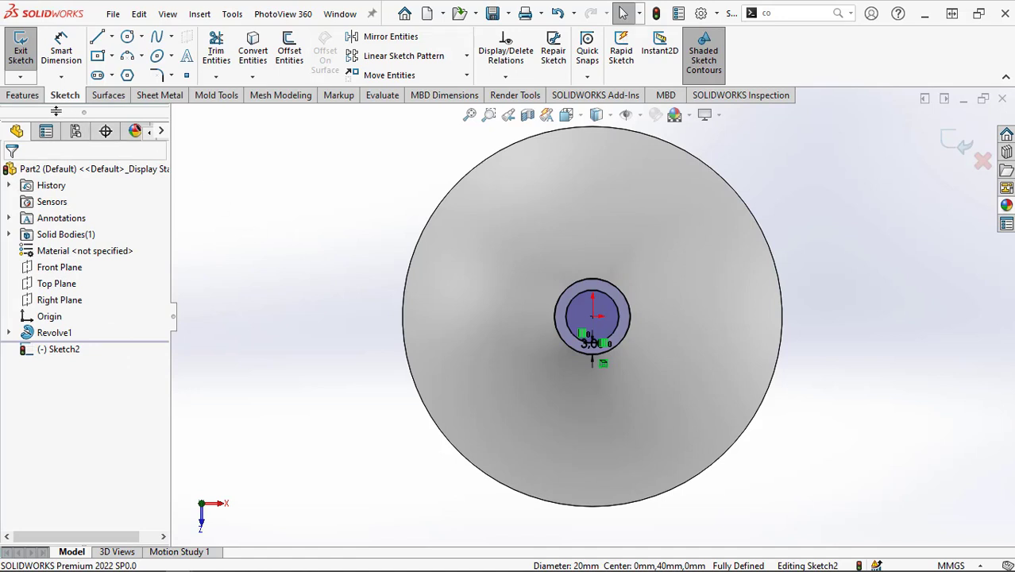
- Cut-extrude the inner circle's region downward through the hub with a blind depth of 80 mm
{"action": "left_click", "coordinate": [24, 97]}
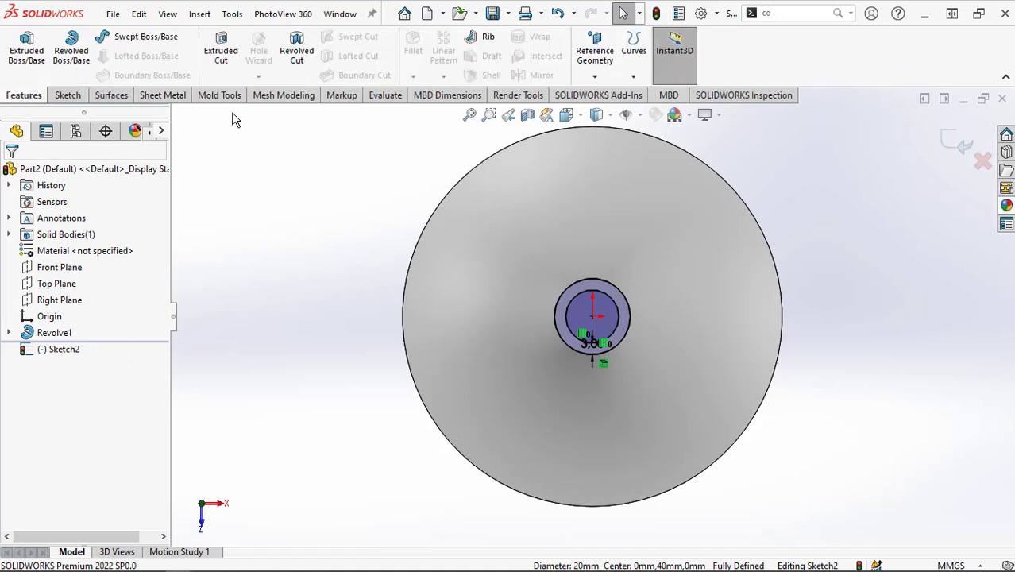
{"action": "left_click", "coordinate": [221, 49]}
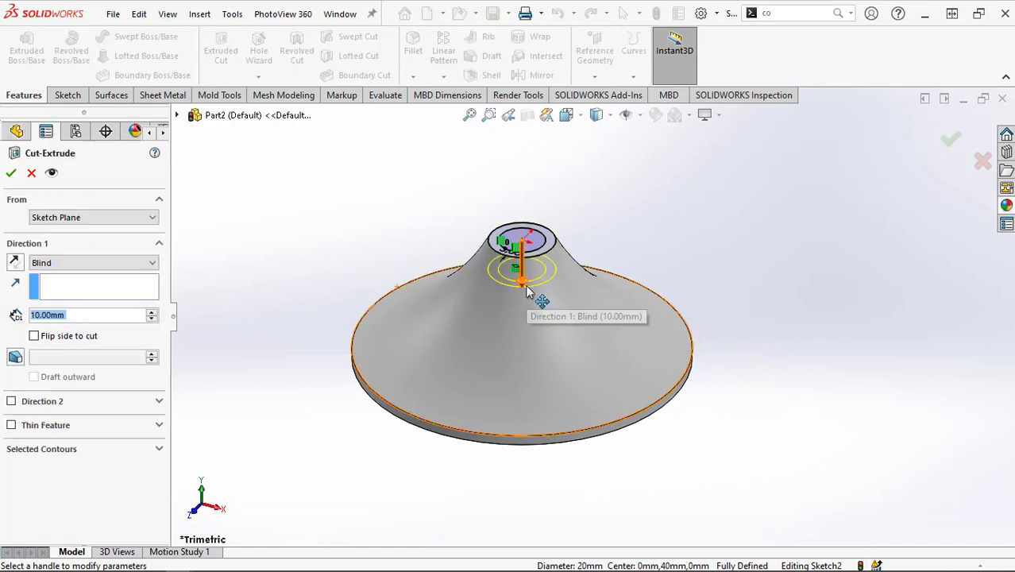
{"action": "left_click_drag", "start_coordinate": [530, 289], "coordinate": [540, 487]}
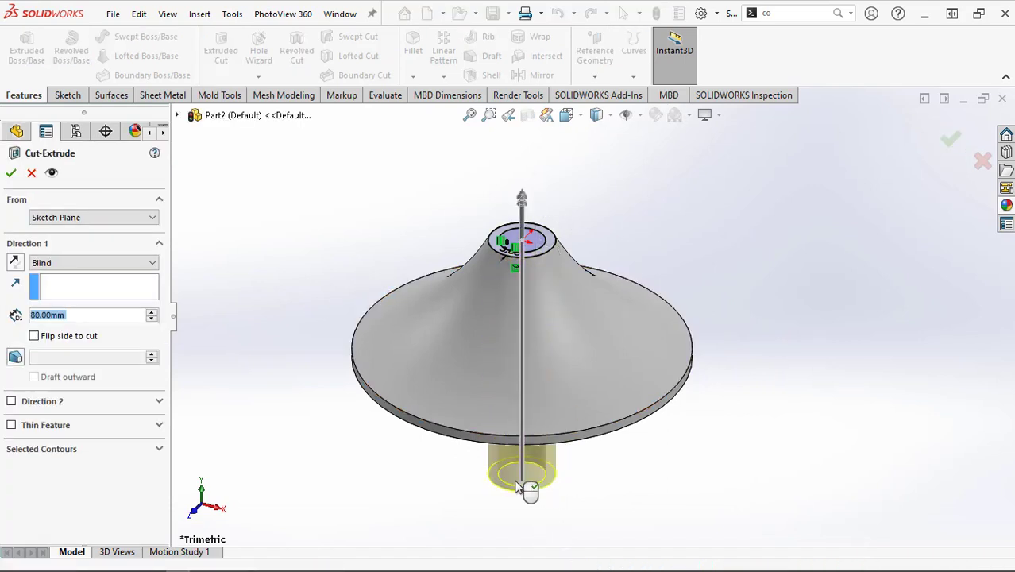
{"action": "left_click", "coordinate": [538, 243]}
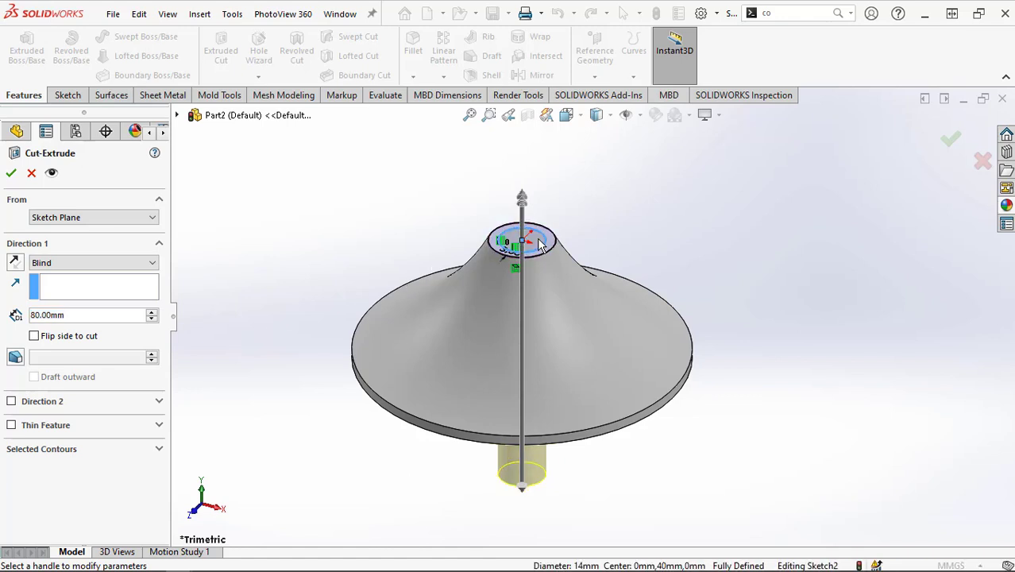
{"action": "left_click", "coordinate": [12, 174]}
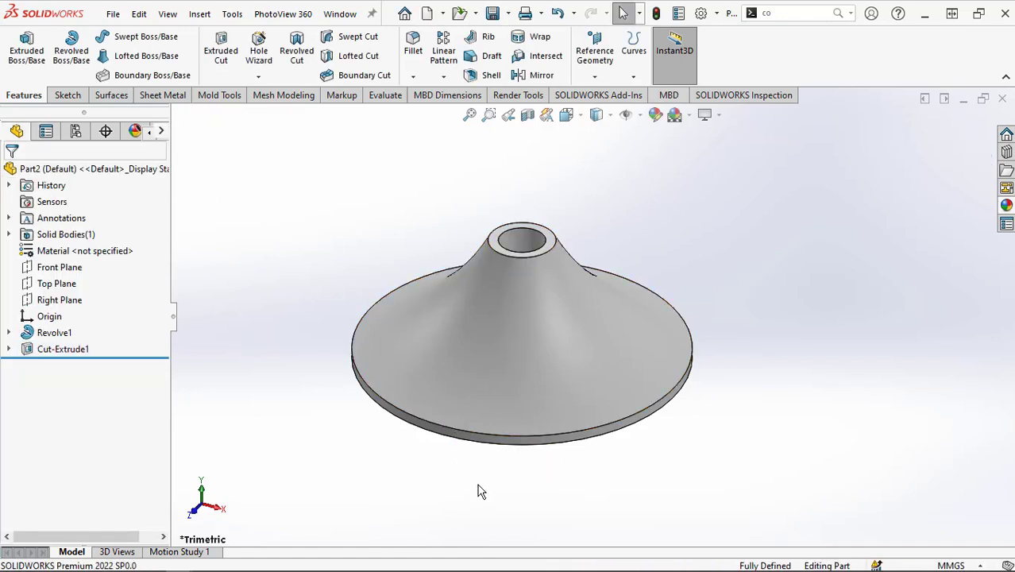
- Sketch a horizontal line about 9 mm long on the hub's ring-shaped top face, running outward from its outer edge
{"action": "middle_click_drag", "start_coordinate": [483, 496], "coordinate": [512, 528]}
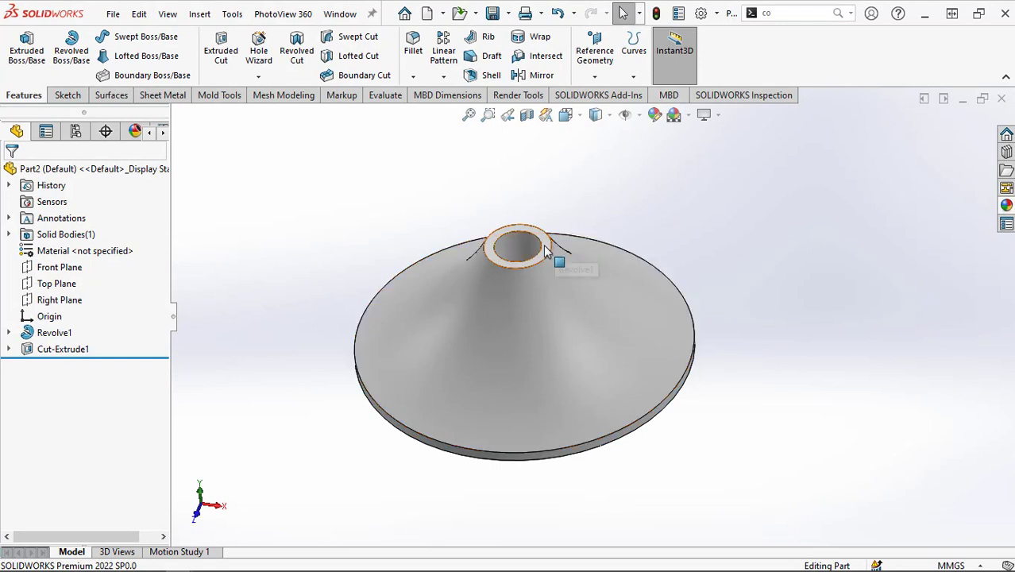
{"action": "left_click", "coordinate": [542, 253]}
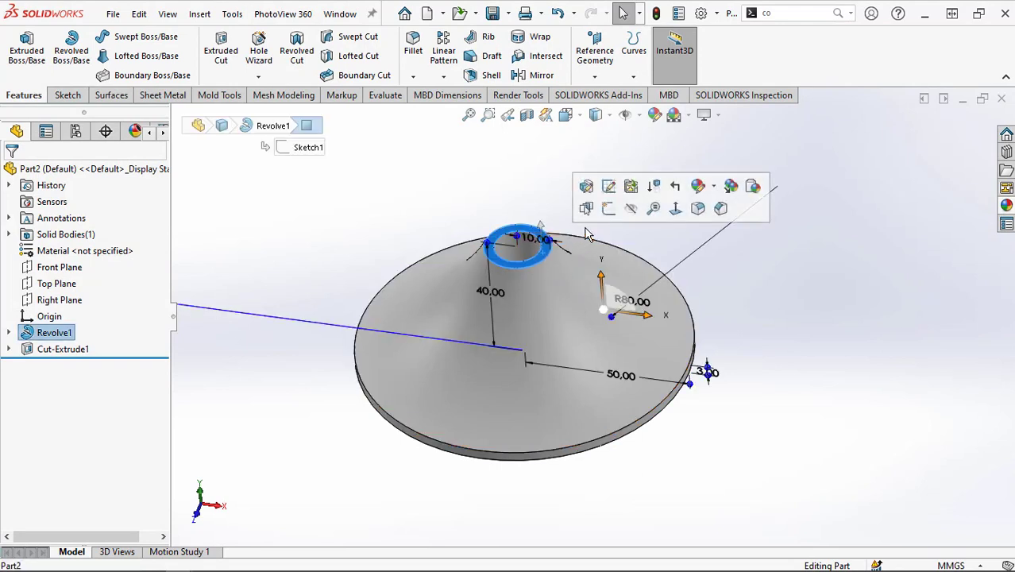
{"action": "left_click", "coordinate": [610, 209]}
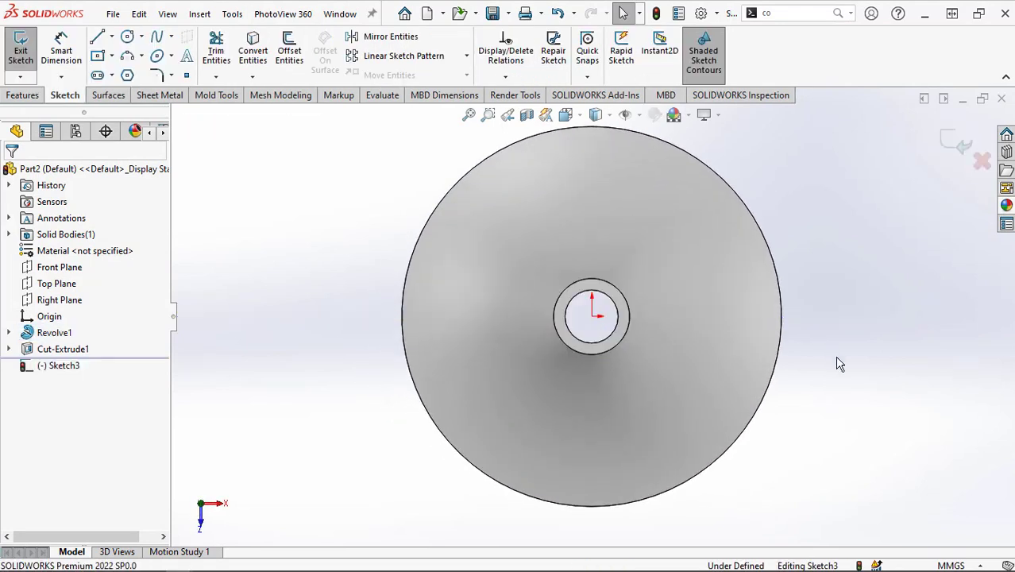
{"action": "left_click", "coordinate": [98, 39]}
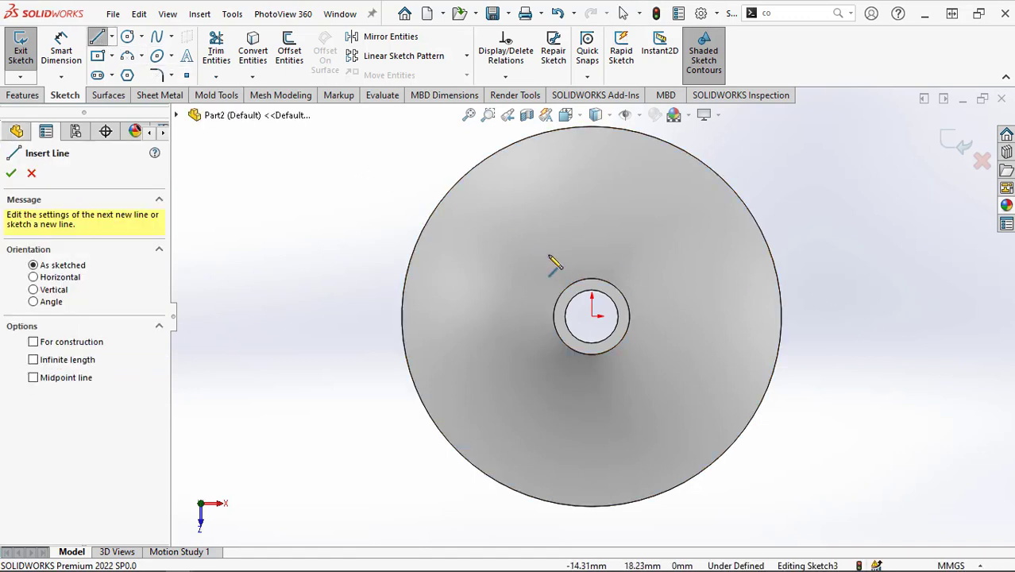
{"action": "left_click", "coordinate": [630, 316]}
{"action": "left_click", "coordinate": [664, 317]}
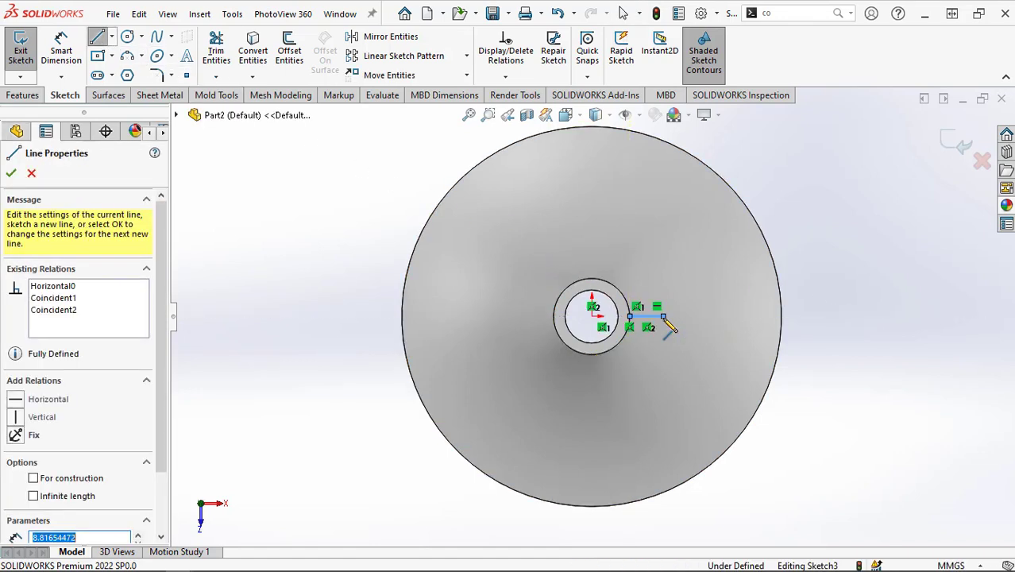
- Draw a line about 50 mm long from the origin to the disc's outer edge, sloping below the horizontal line
{"action": "left_click", "coordinate": [591, 316]}
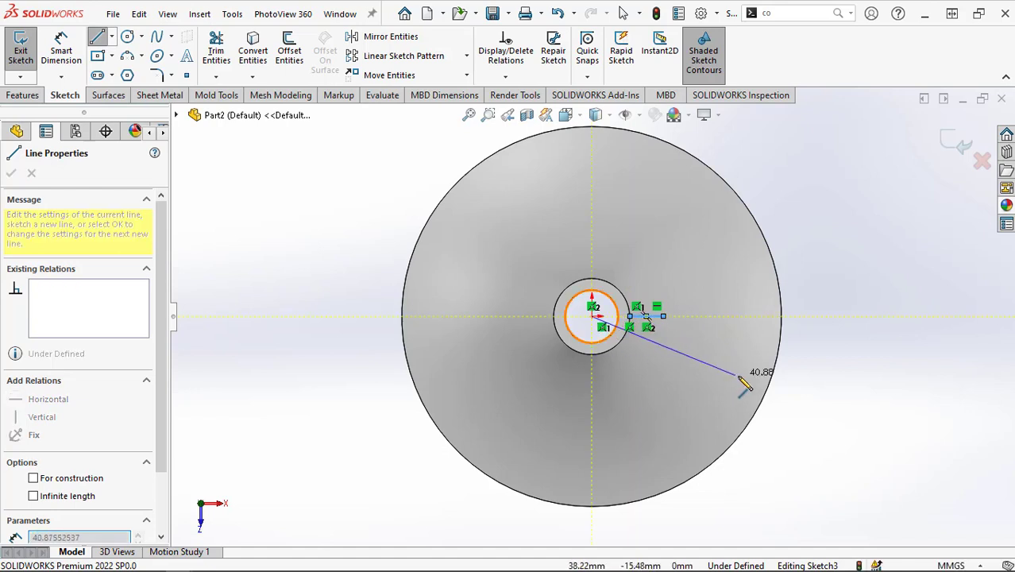
{"action": "left_click", "coordinate": [768, 389]}
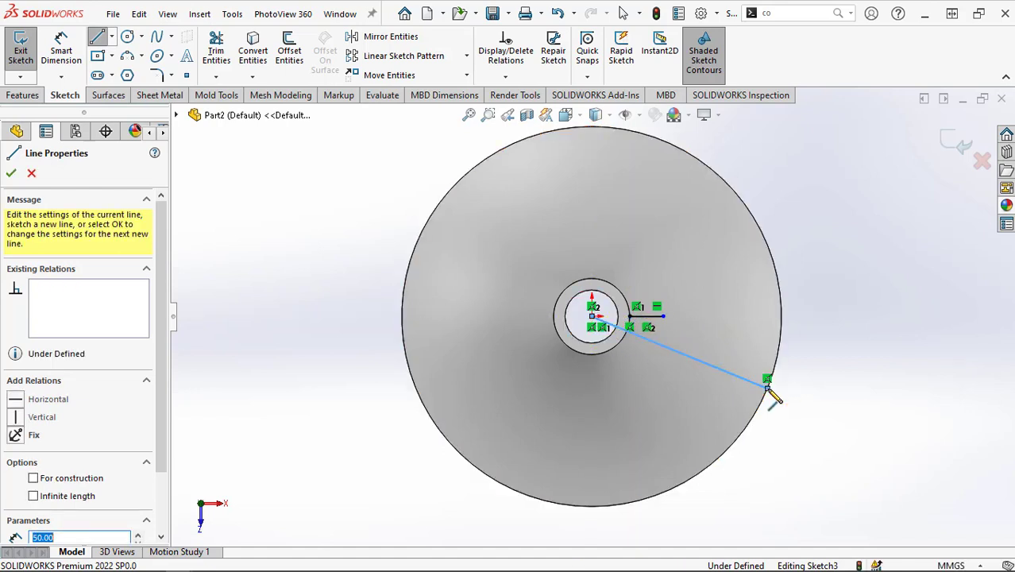
{"action": "right_click", "coordinate": [768, 389]}
{"action": "left_click", "coordinate": [807, 398]}
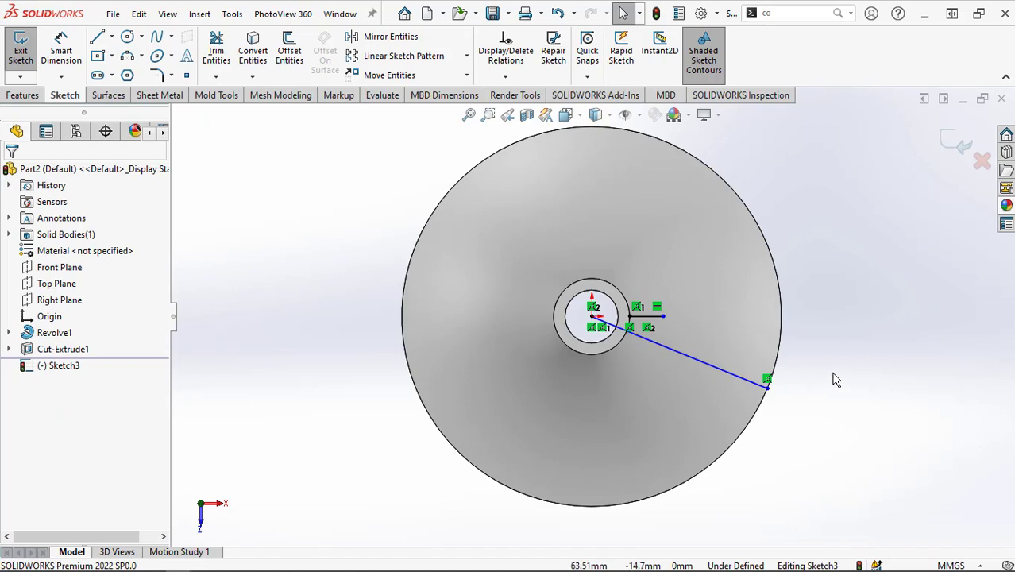
- Dimension the short horizontal line's length as 15 mm
{"action": "left_click", "coordinate": [61, 50]}
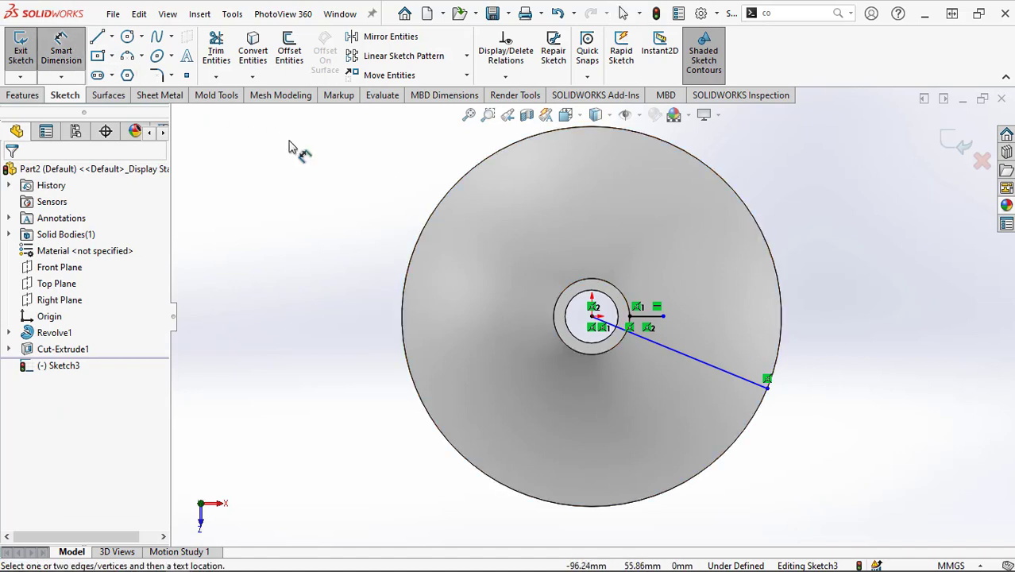
{"action": "left_click", "coordinate": [648, 316]}
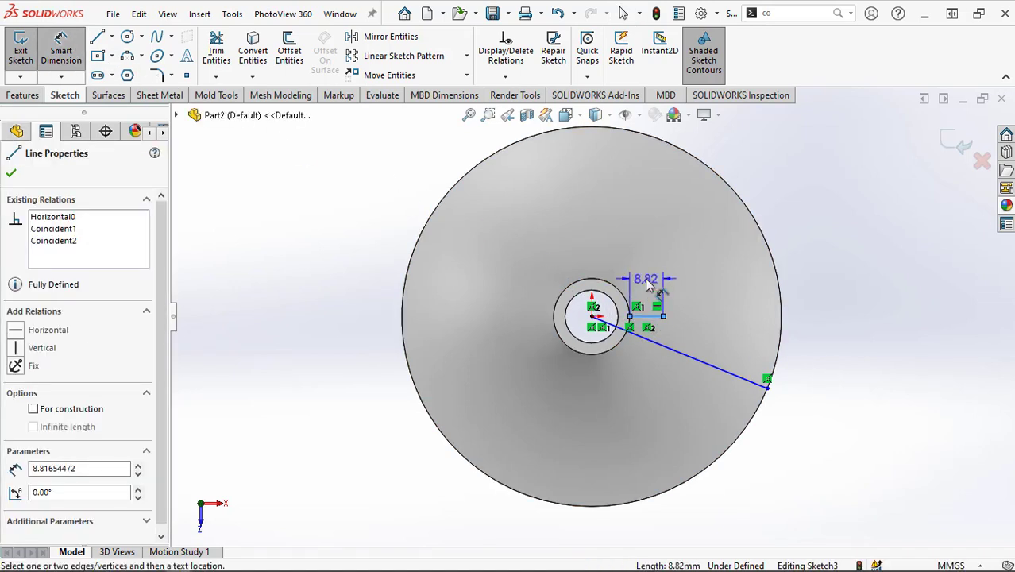
{"action": "left_click", "coordinate": [649, 285]}
{"action": "type", "text": "15"}
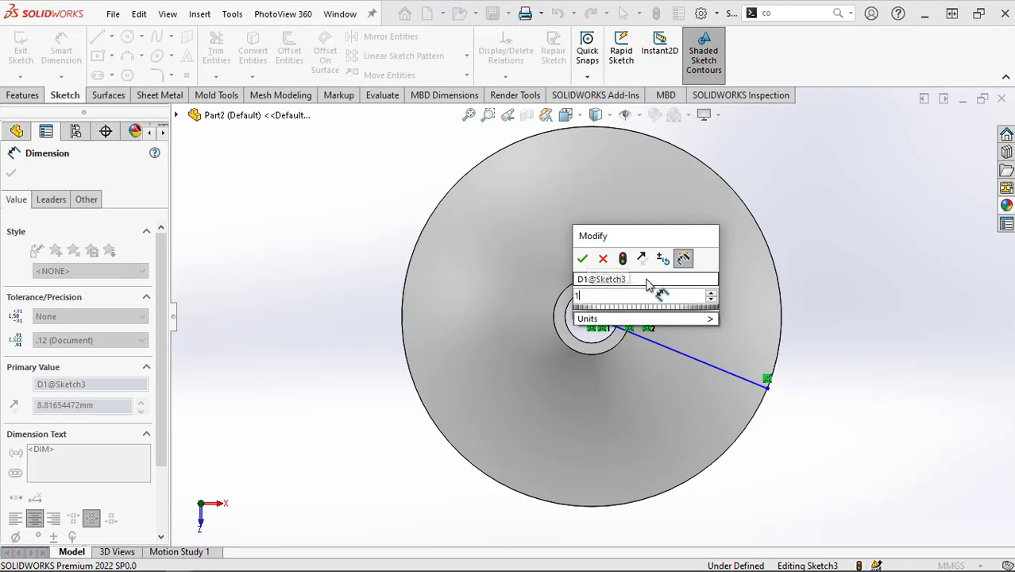
{"action": "left_click", "coordinate": [581, 260]}
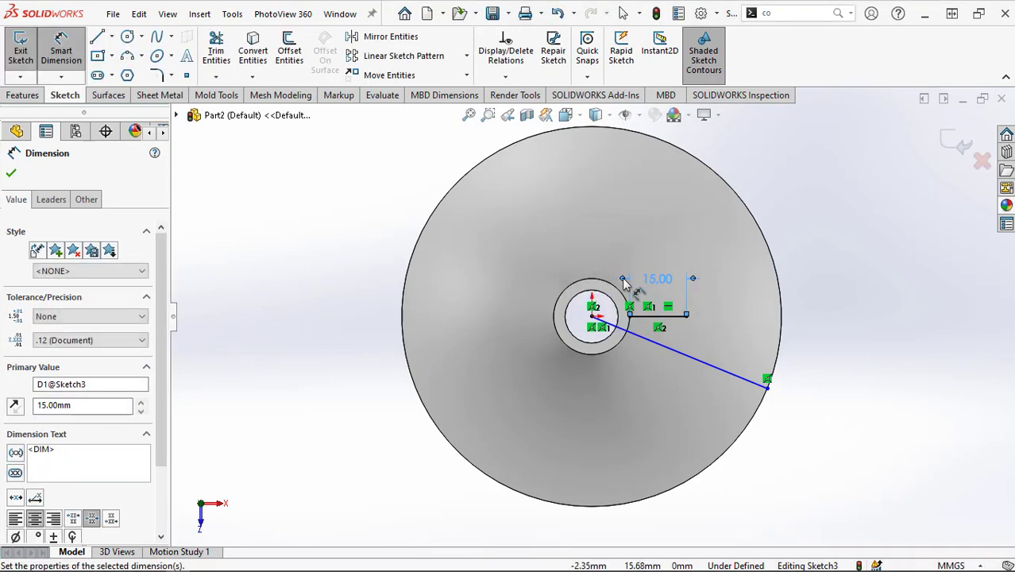
- Dimension the angle between the sloping line and the short horizontal line as 20°
{"action": "left_click", "coordinate": [680, 357]}
{"action": "left_click", "coordinate": [673, 316]}
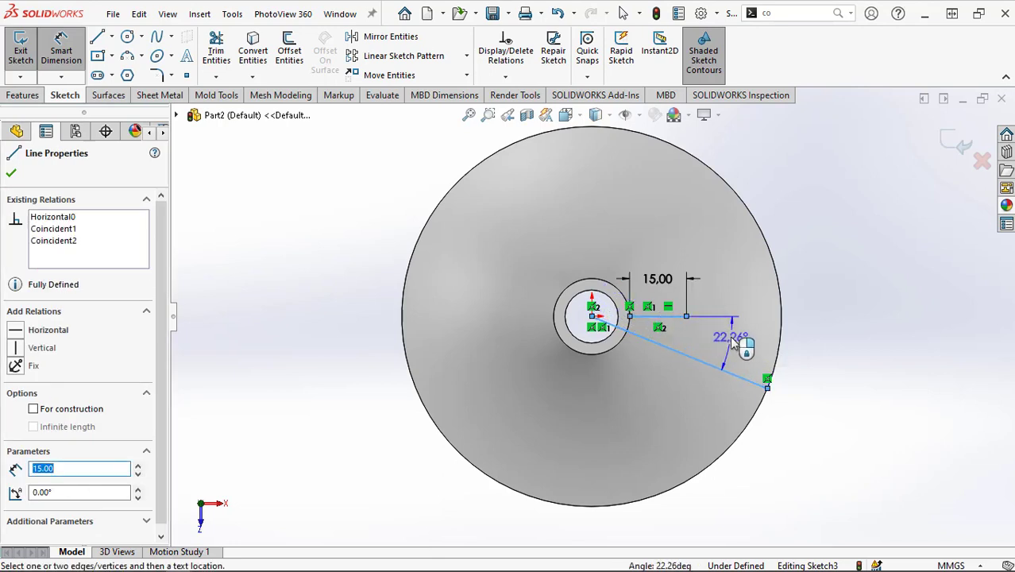
{"action": "left_click", "coordinate": [732, 342]}
{"action": "type", "text": "20"}
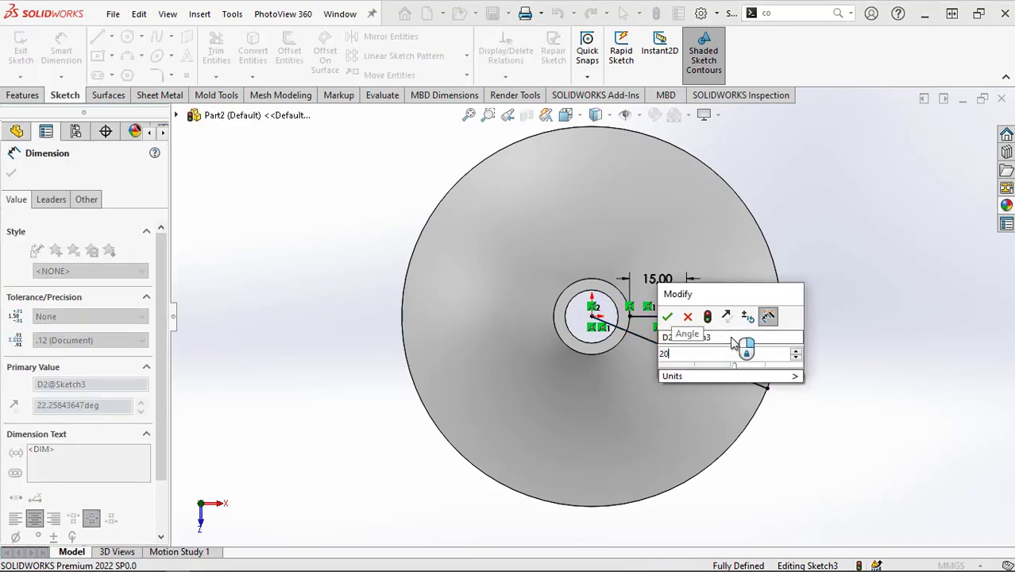
{"action": "left_click", "coordinate": [667, 318]}
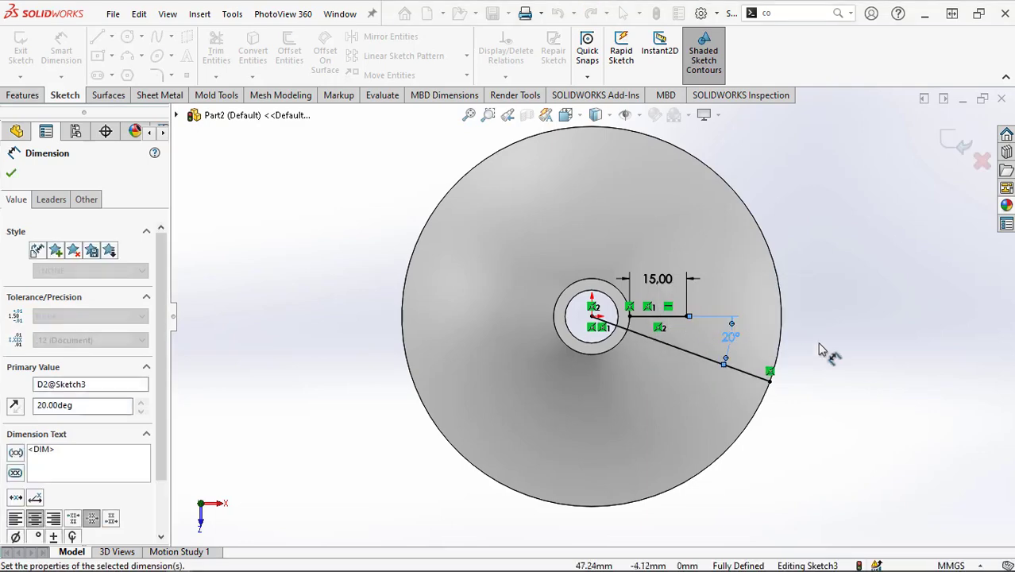
{"action": "left_click", "coordinate": [862, 359]}
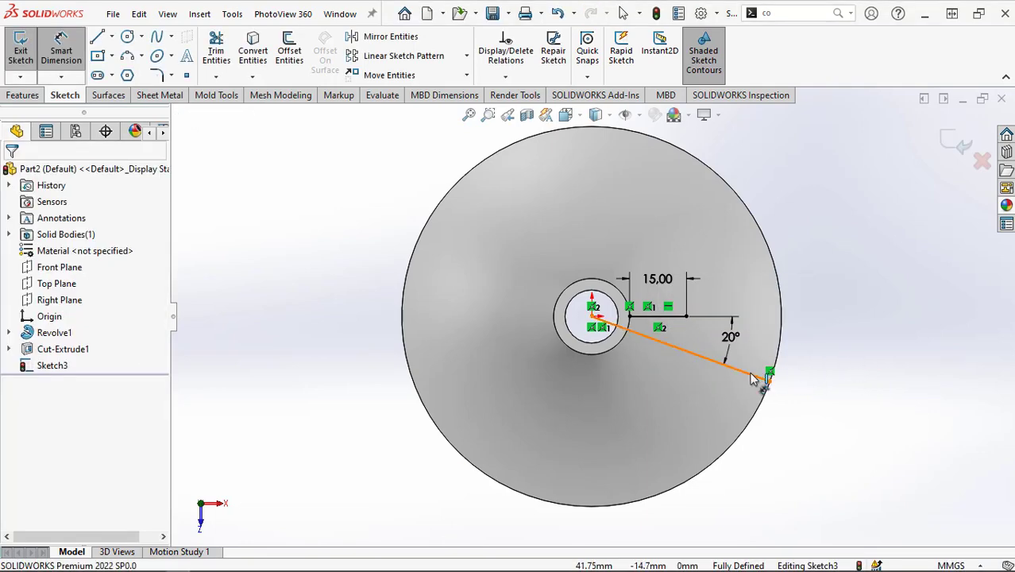
- Convert the sloping line from the origin to construction geometry and exit the sketch
{"action": "left_click", "coordinate": [765, 378]}
{"action": "left_click", "coordinate": [820, 370]}
{"action": "right_click", "coordinate": [819, 370]}
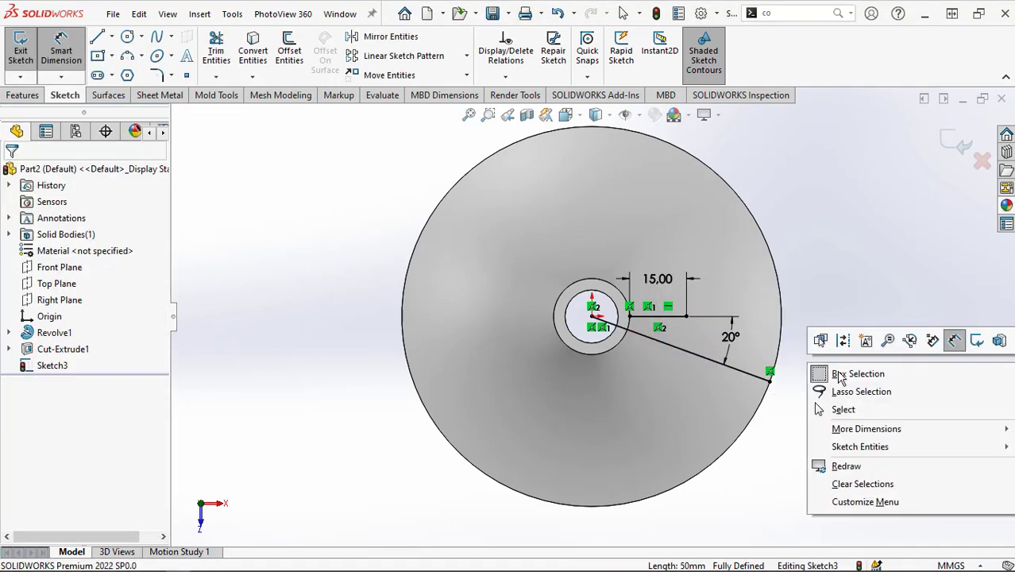
{"action": "left_click", "coordinate": [849, 408]}
{"action": "left_click", "coordinate": [754, 380]}
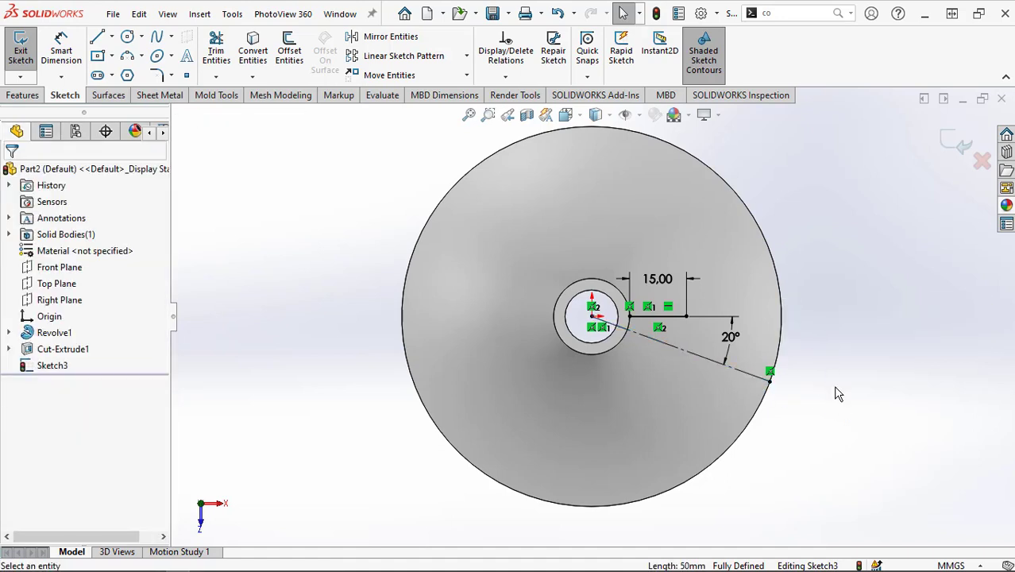
{"action": "left_click", "coordinate": [959, 143]}
{"action": "left_click", "coordinate": [819, 454]}
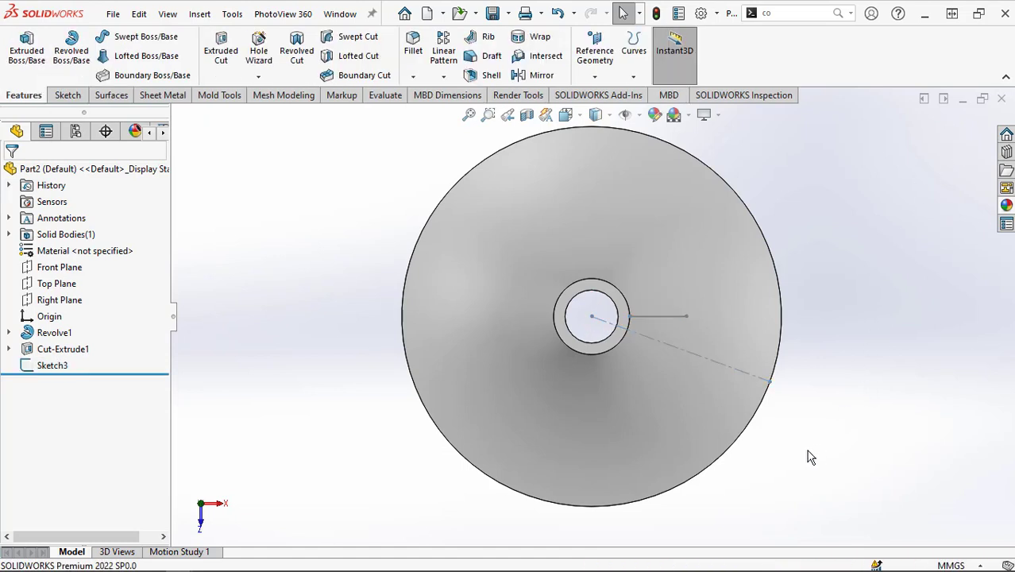
- Create a reference plane perpendicular to the hub's ring-shaped top face and coincident with the sloping construction line
{"action": "mouse_move", "coordinate": [808, 456]}
{"action": "middle_mouse_down"}
{"action": "mouse_move", "coordinate": [789, 369]}
{"action": "mouse_move", "coordinate": [832, 510]}
{"action": "mouse_move", "coordinate": [816, 451]}
{"action": "mouse_move", "coordinate": [840, 318]}
{"action": "middle_mouse_up"}
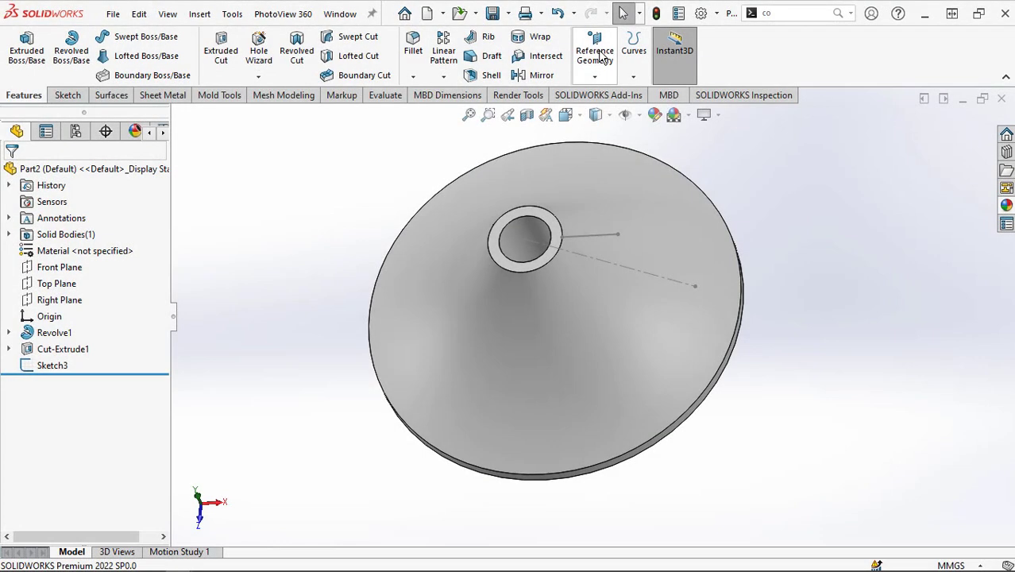
{"action": "left_click", "coordinate": [601, 57]}
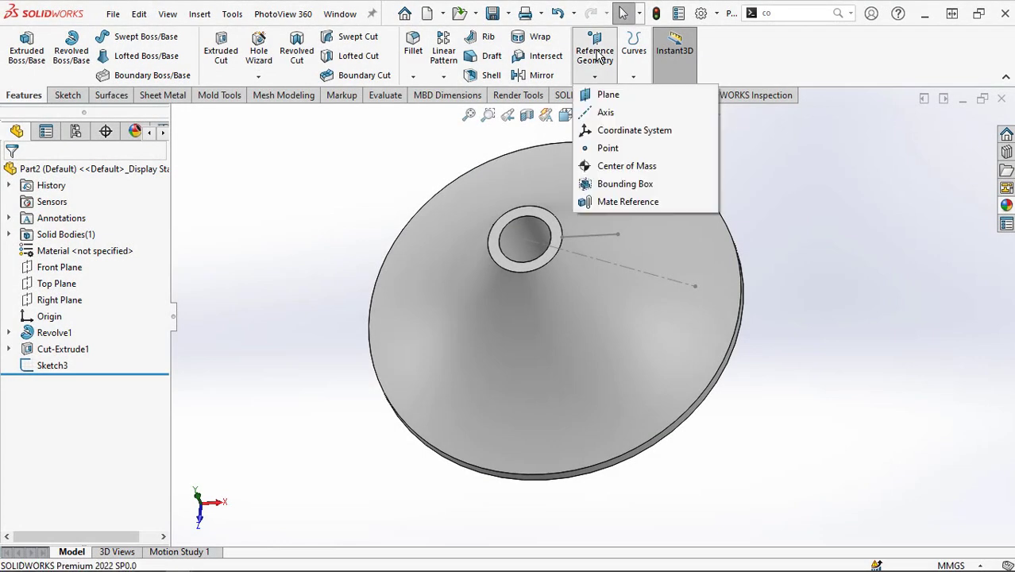
{"action": "left_click", "coordinate": [607, 97]}
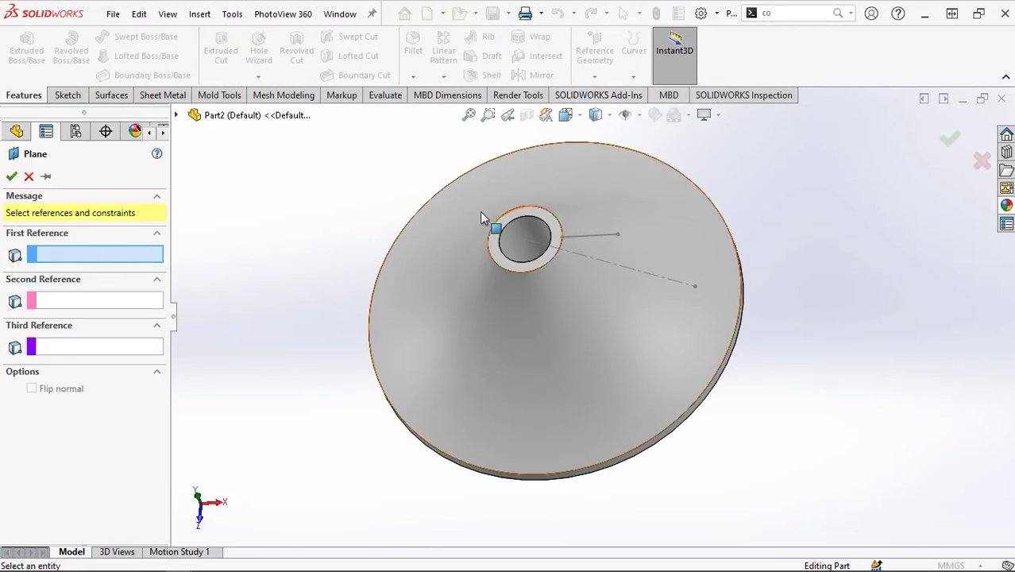
{"action": "left_click", "coordinate": [503, 227]}
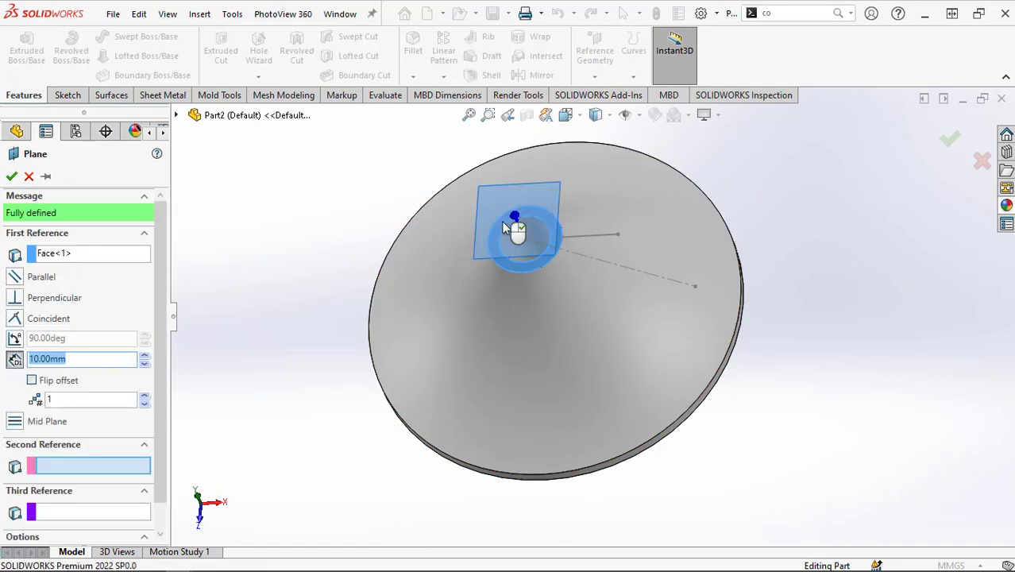
{"action": "left_click", "coordinate": [578, 260]}
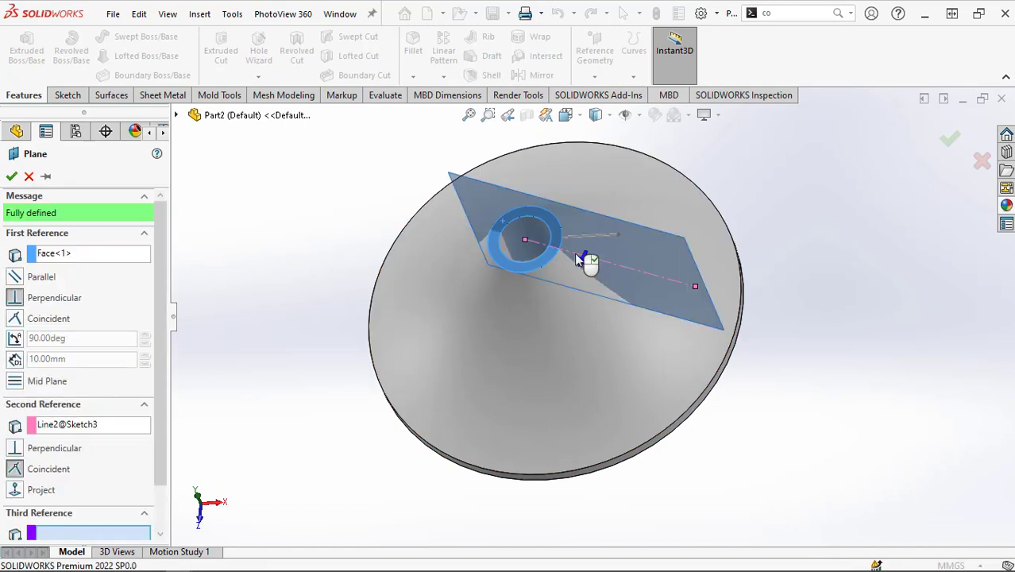
{"action": "left_click", "coordinate": [11, 177]}
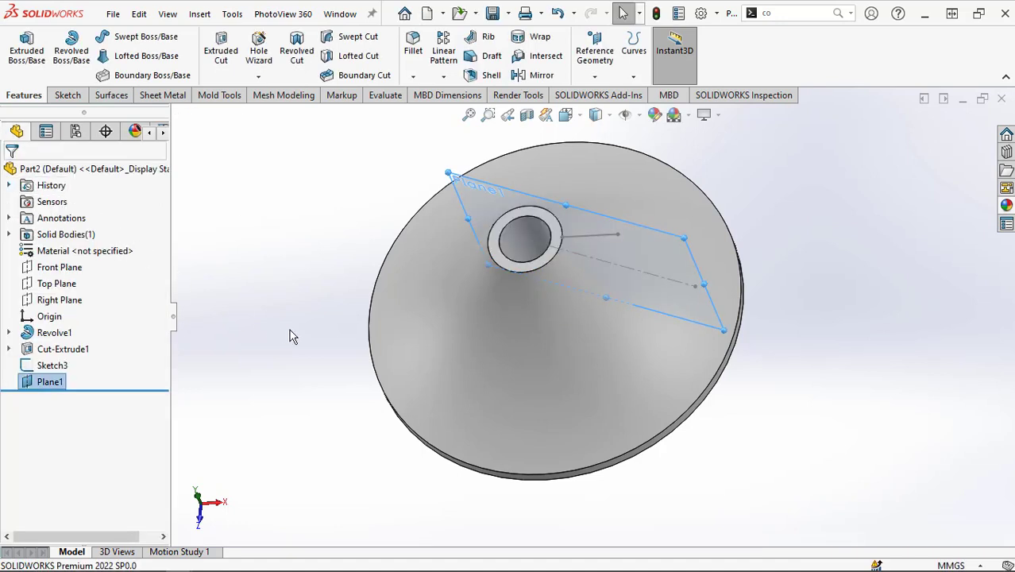
{"action": "left_click", "coordinate": [255, 372]}
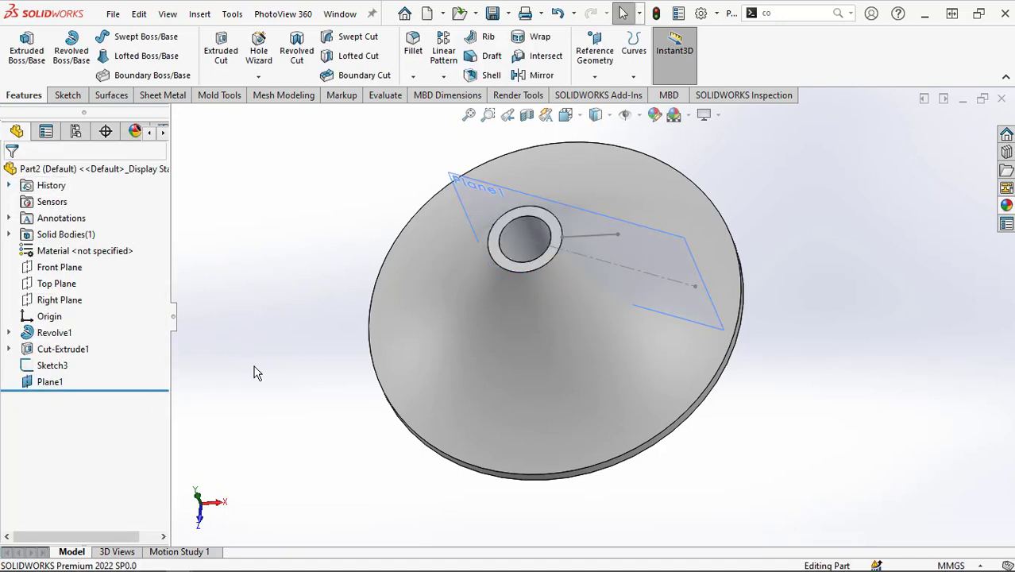
- On the new reference plane, sketch a vertical line about 9 mm long upward from the disc rim's upper corner
{"action": "left_click", "coordinate": [41, 387]}
{"action": "left_click", "coordinate": [47, 362]}
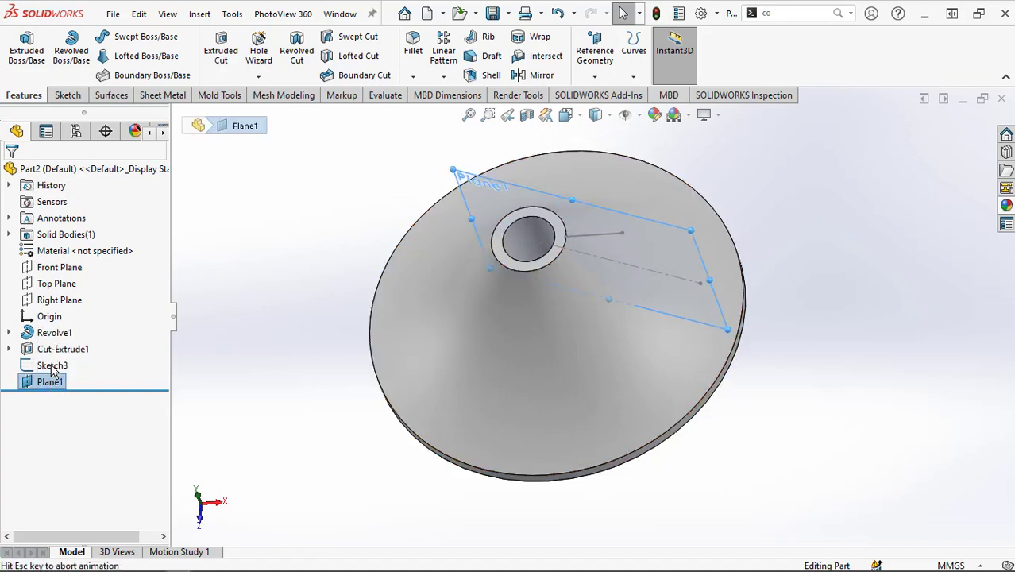
{"action": "left_click", "coordinate": [845, 425]}
{"action": "scroll", "coordinate": [851, 437], "scroll_direction": "down", "scroll_amount": 2}
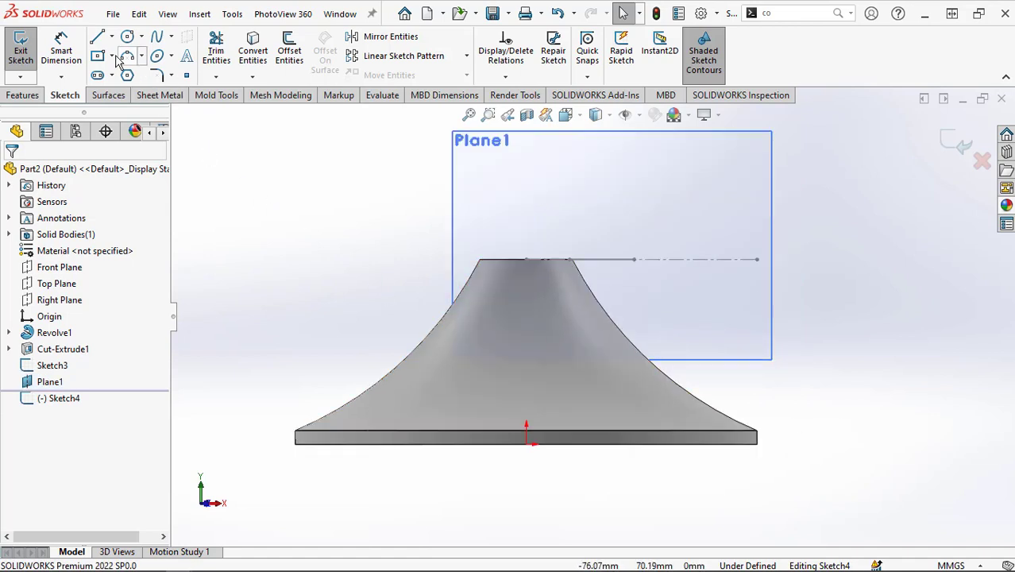
{"action": "left_click", "coordinate": [98, 36]}
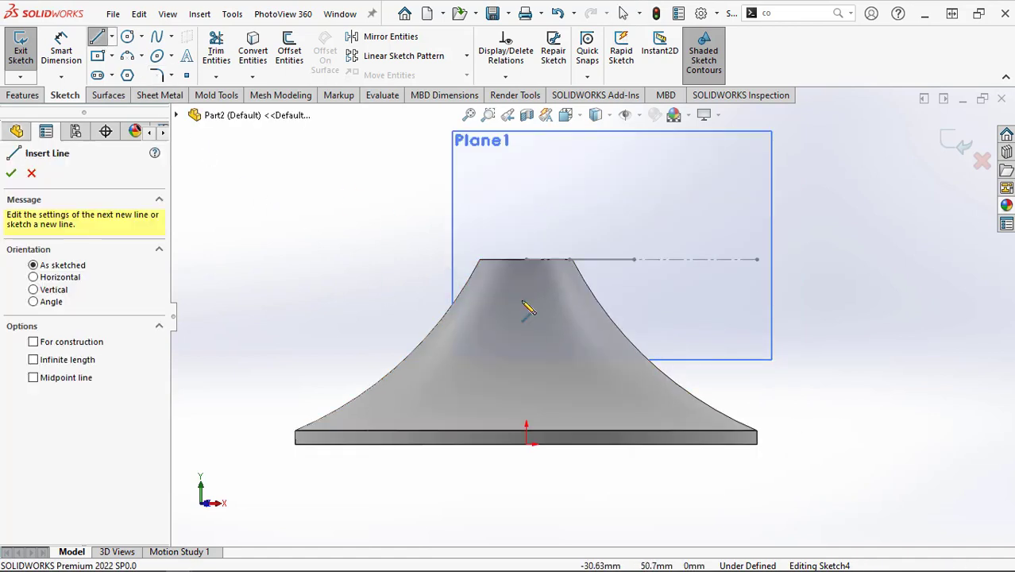
{"action": "left_click", "coordinate": [757, 430]}
{"action": "left_click", "coordinate": [757, 390]}
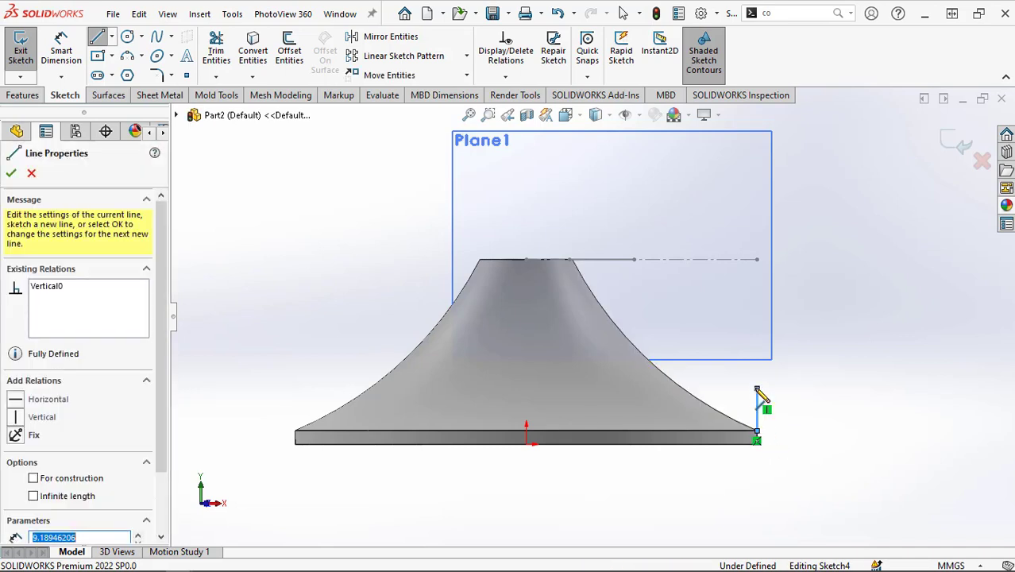
- Dimension the vertical line at the rim as 10 mm and exit the sketch
{"action": "right_click", "coordinate": [757, 390]}
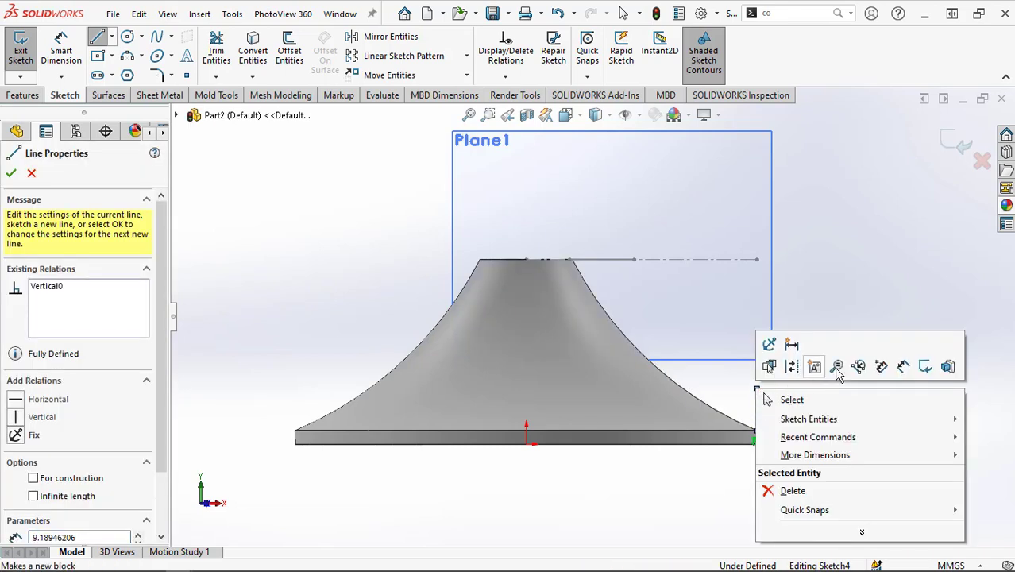
{"action": "left_click", "coordinate": [904, 368]}
{"action": "left_click", "coordinate": [759, 409]}
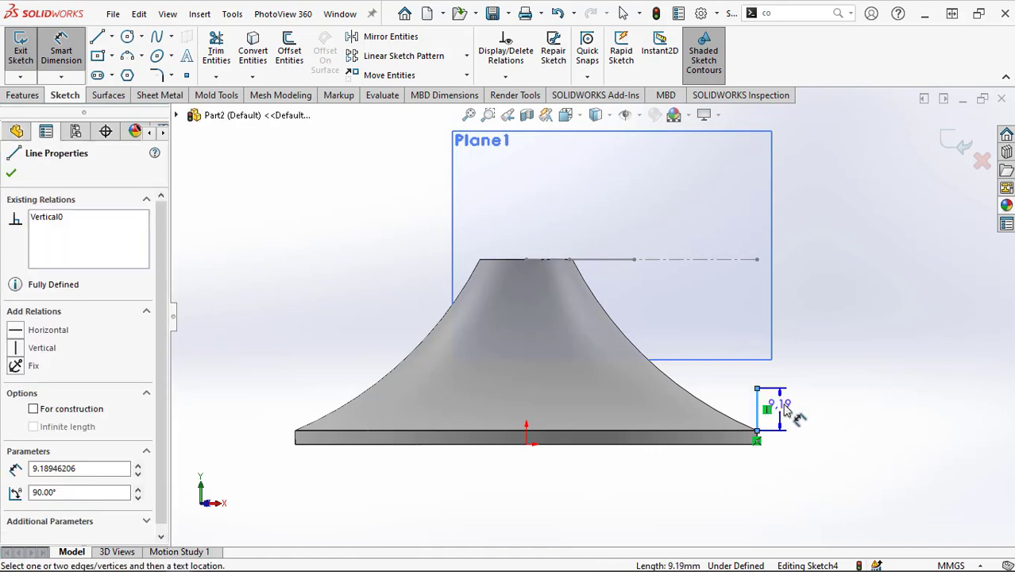
{"action": "left_click", "coordinate": [798, 410]}
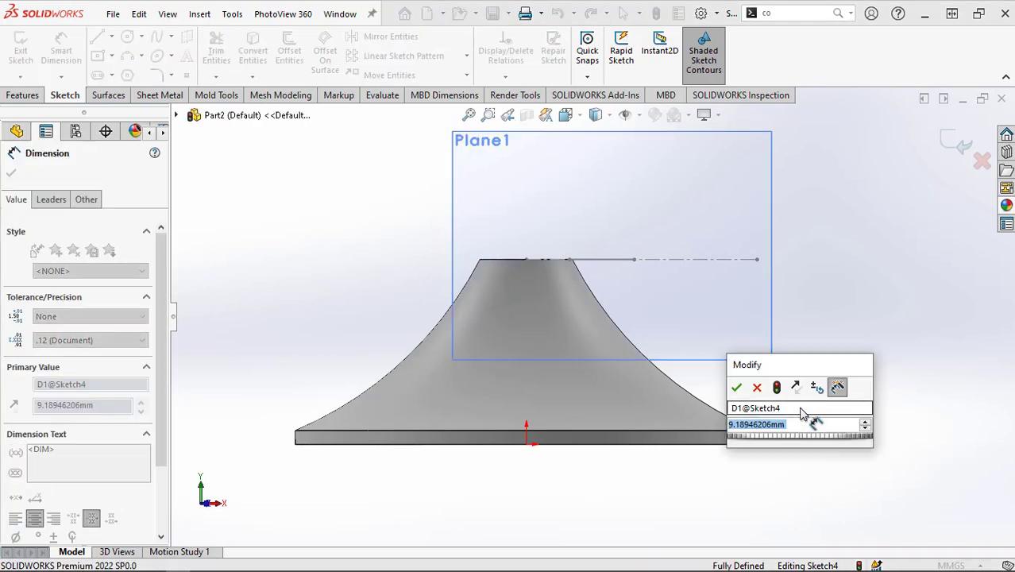
{"action": "type", "text": "10"}
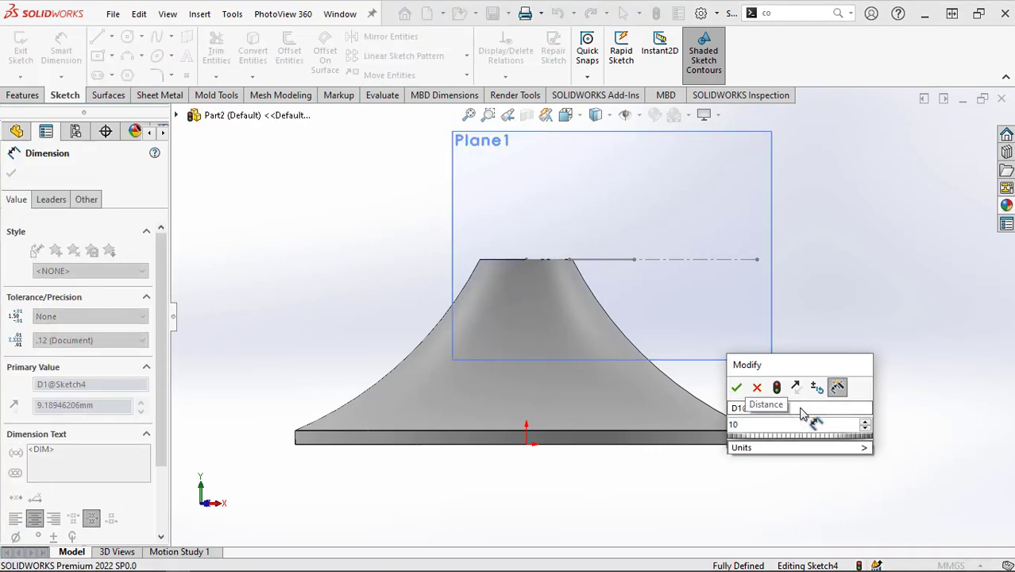
{"action": "key", "text": "Return"}
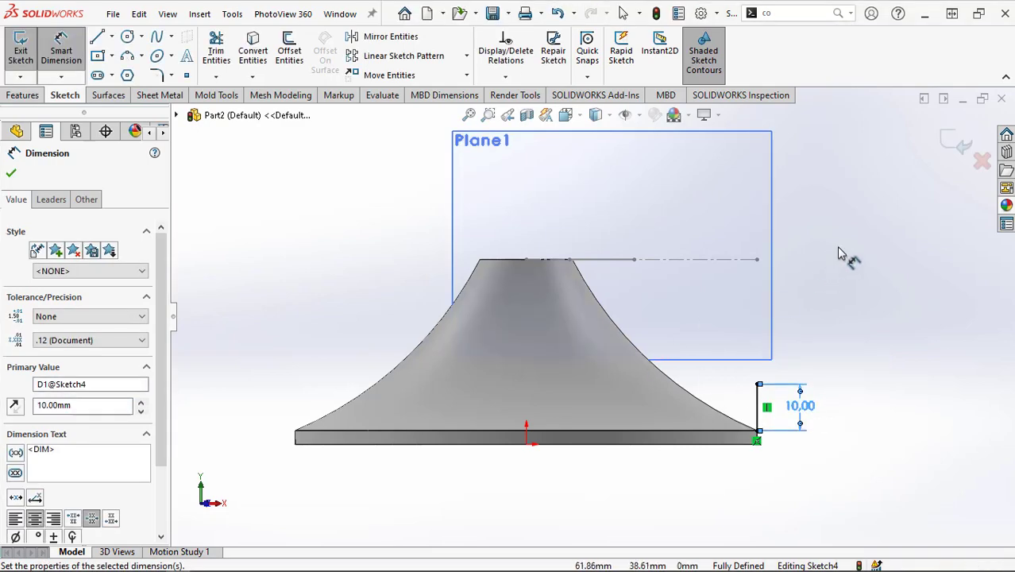
{"action": "left_click", "coordinate": [957, 145]}
{"action": "left_click", "coordinate": [879, 324]}
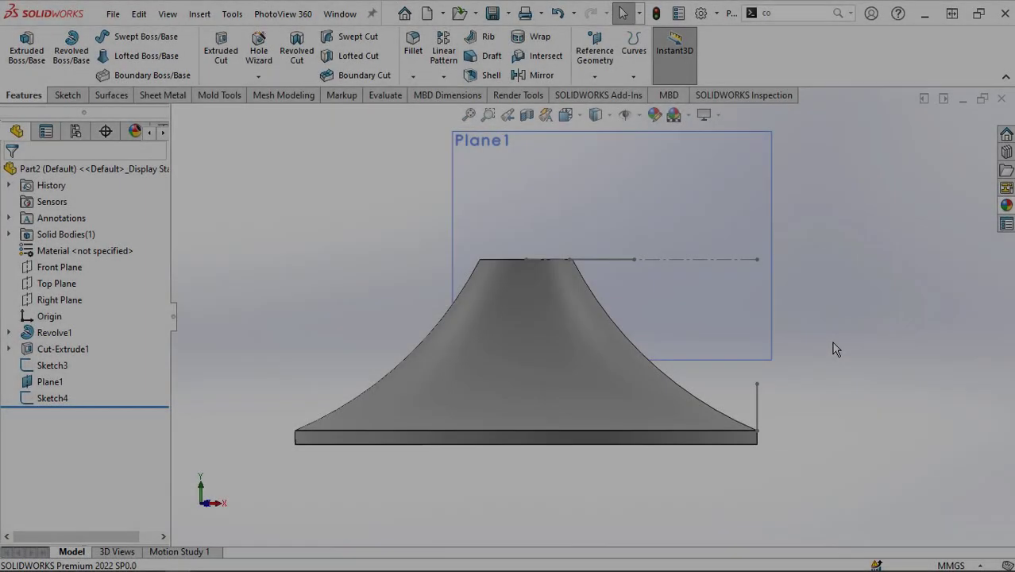
- In a new sketch on the hub's ring-shaped top face, draw a two-point spline from the horizontal line's inner end to the construction line's outer end
{"action": "middle_click_drag", "start_coordinate": [833, 348], "coordinate": [811, 433]}
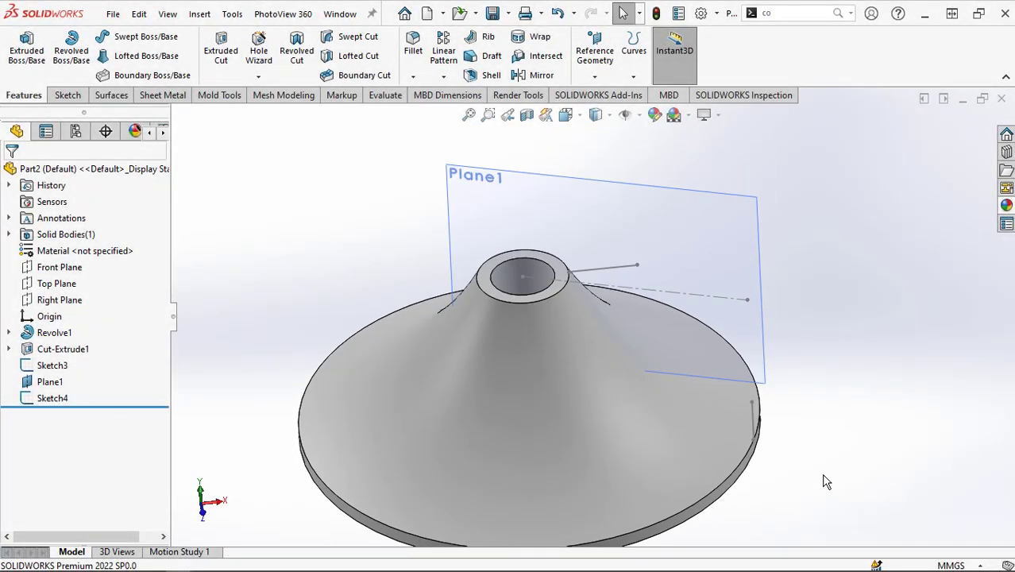
{"action": "middle_click_drag", "start_coordinate": [826, 482], "coordinate": [814, 422], "text": "ctrl"}
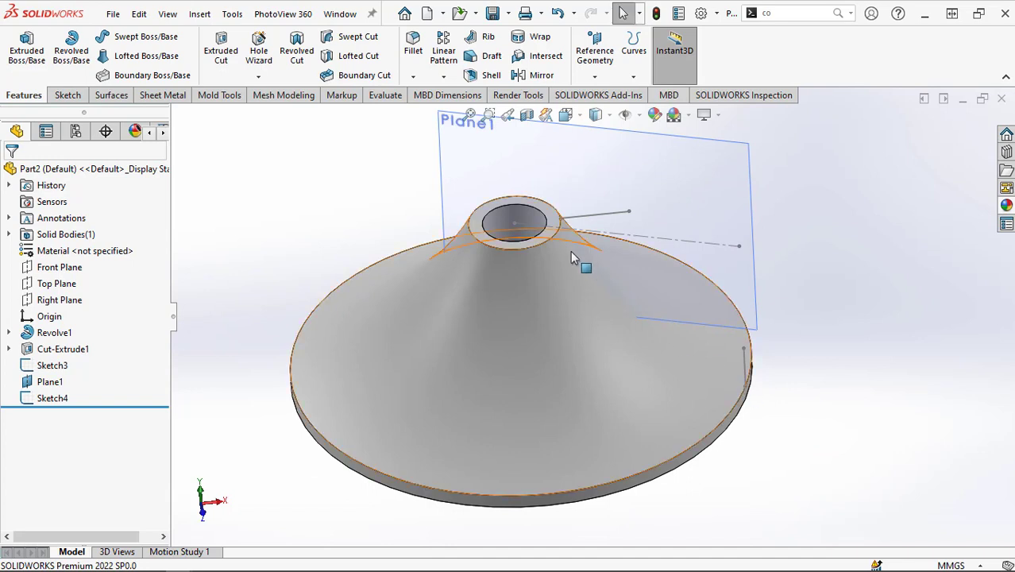
{"action": "left_click", "coordinate": [531, 249]}
{"action": "left_click", "coordinate": [602, 205]}
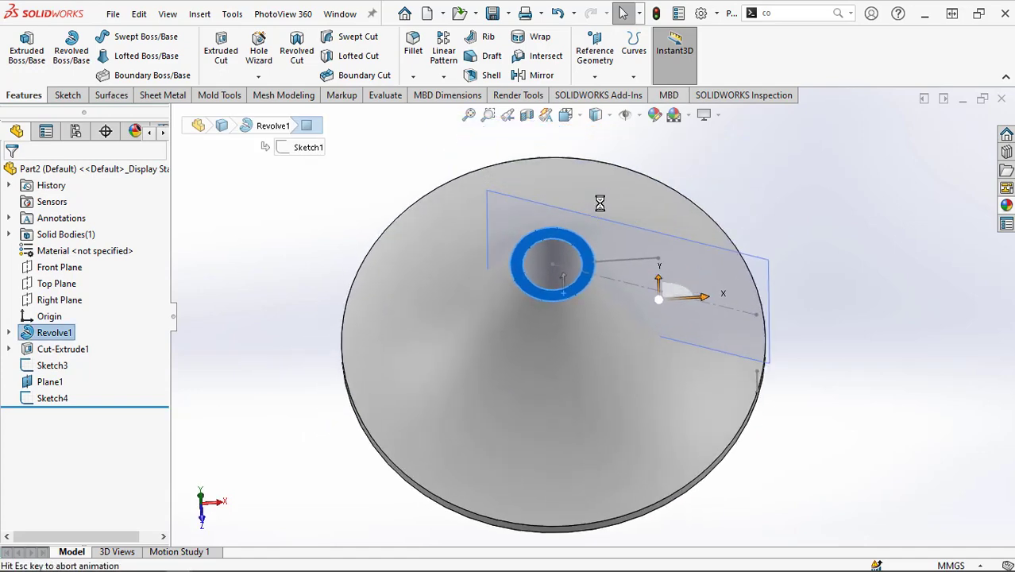
{"action": "left_click", "coordinate": [843, 383]}
{"action": "scroll", "coordinate": [845, 385], "scroll_direction": "down", "scroll_amount": 2}
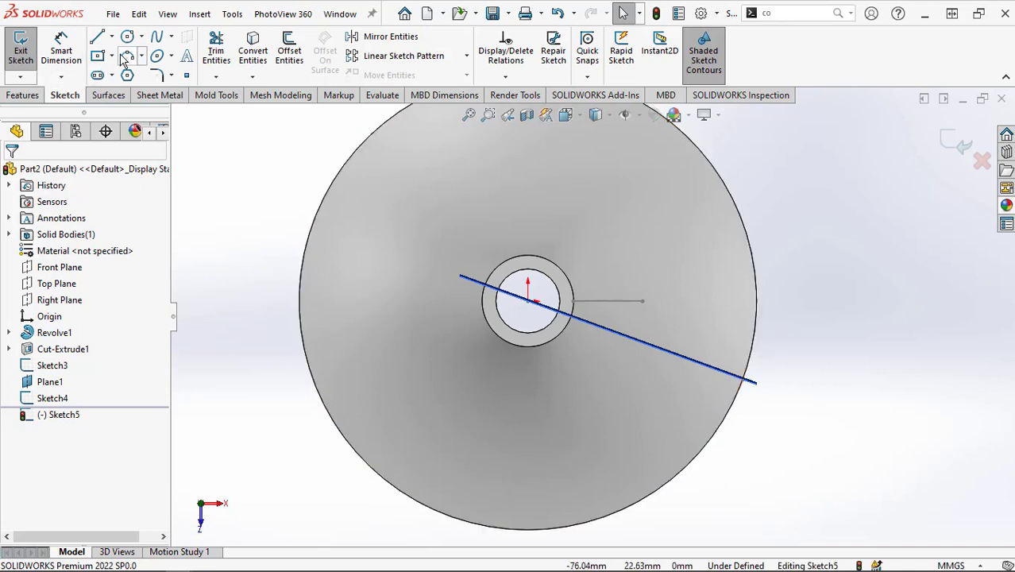
{"action": "left_click", "coordinate": [158, 39]}
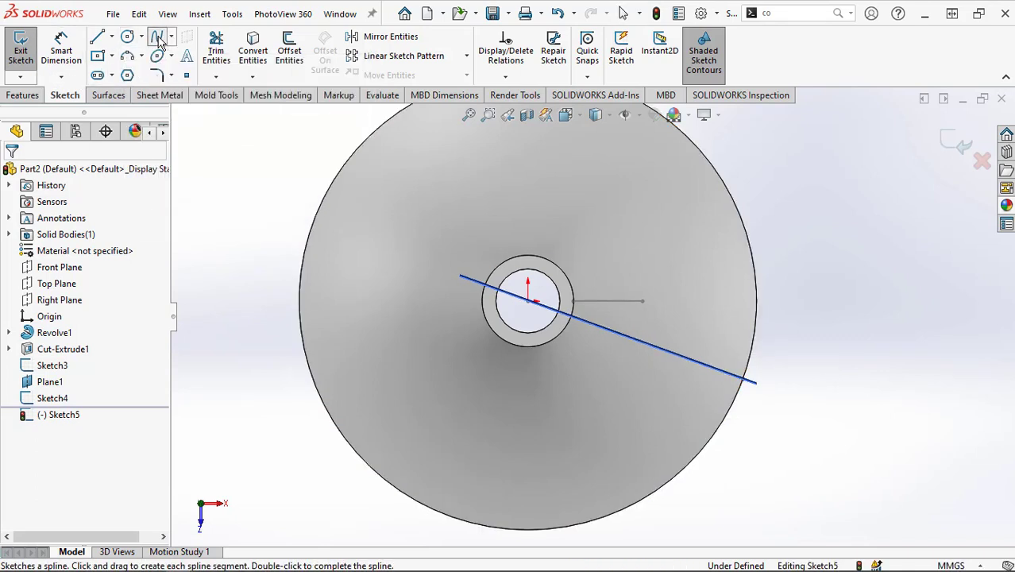
{"action": "left_click", "coordinate": [574, 302]}
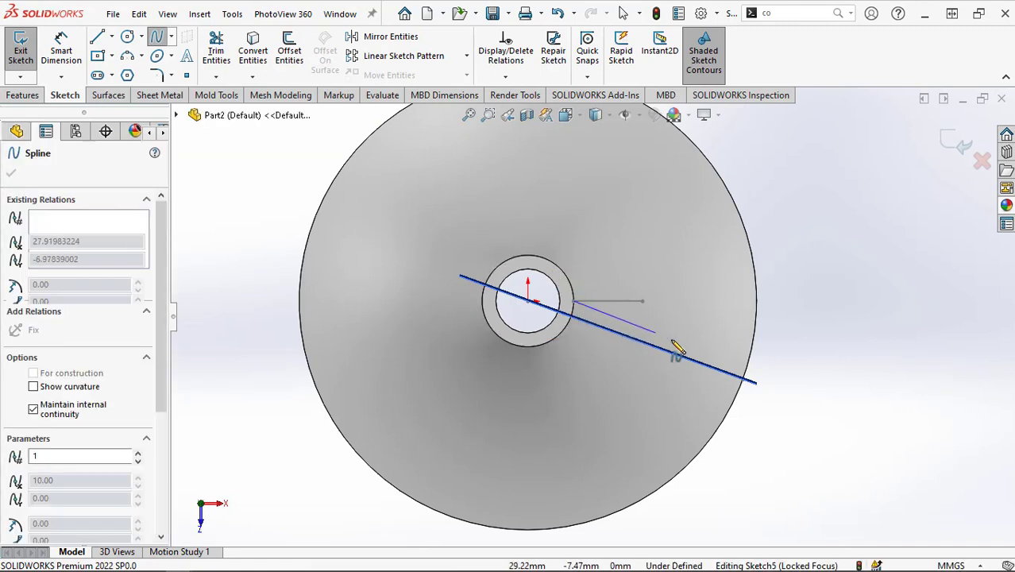
{"action": "left_click", "coordinate": [743, 380]}
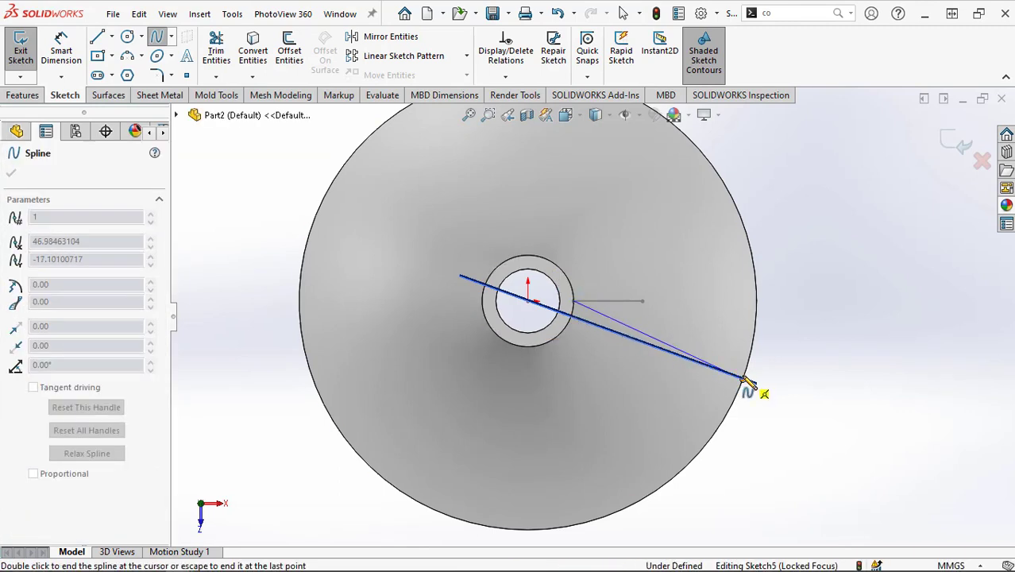
{"action": "right_click", "coordinate": [747, 381]}
{"action": "left_click", "coordinate": [765, 386]}
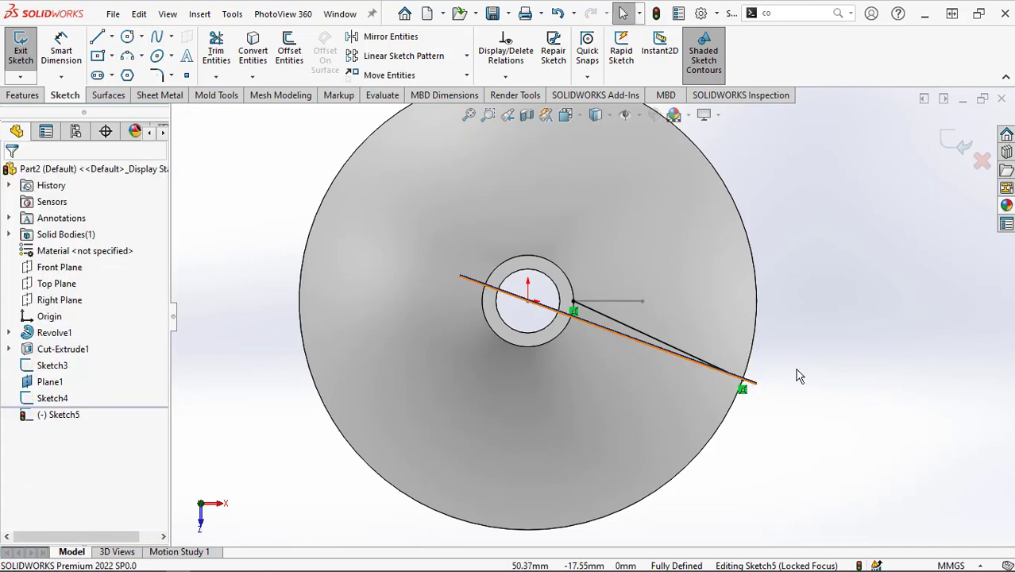
- Bend the spline into a curve by adjusting its tangency handle at the hub end
{"action": "scroll", "coordinate": [648, 371], "scroll_direction": "down", "scroll_amount": 2}
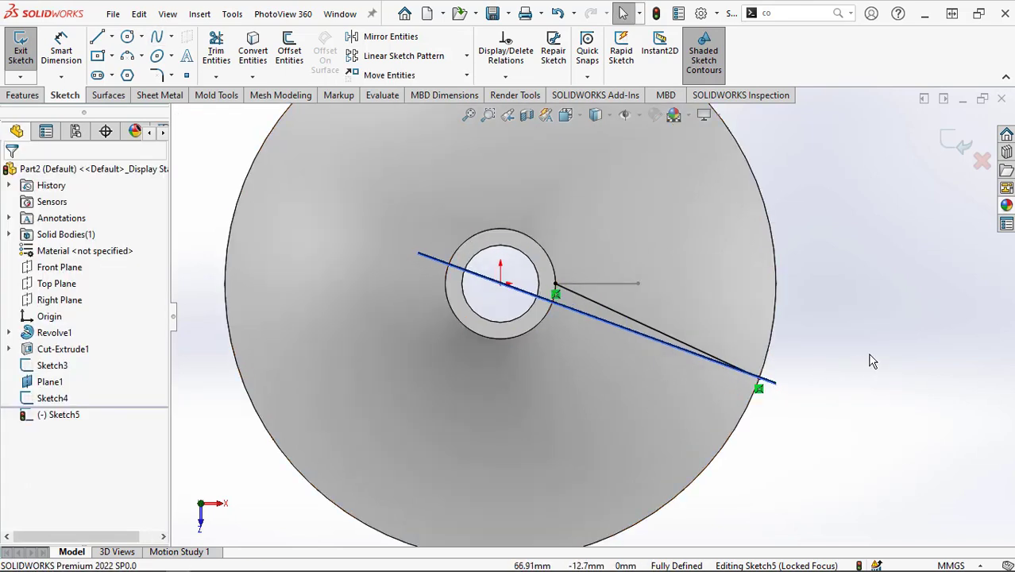
{"action": "left_click", "coordinate": [650, 339]}
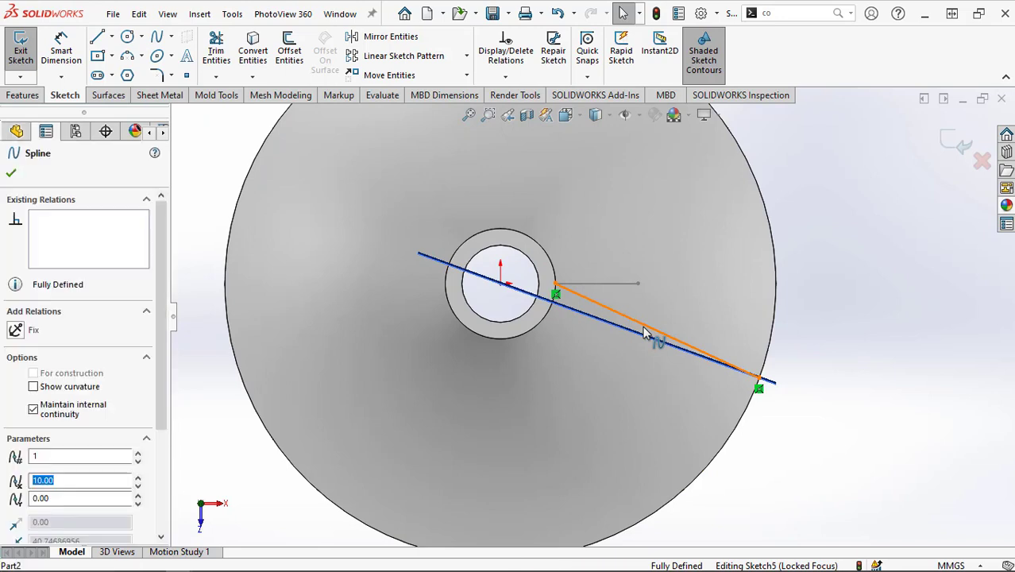
{"action": "left_click_drag", "start_coordinate": [642, 327], "coordinate": [611, 325]}
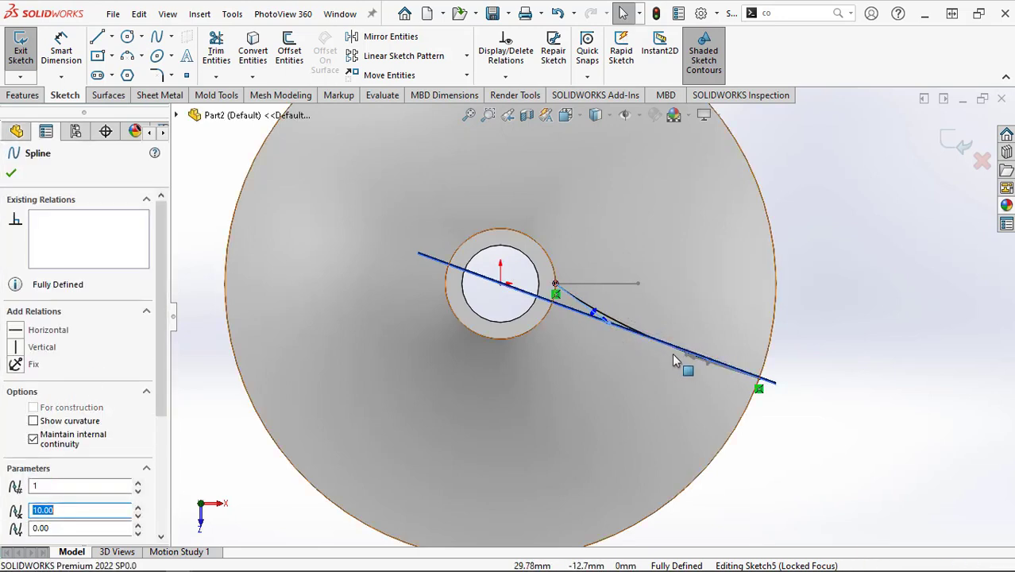
- Shape the spline into an S-curve by adjusting the tangency handles at its rim and hub ends, and exit the sketch
{"action": "left_click_drag", "start_coordinate": [685, 353], "coordinate": [721, 327]}
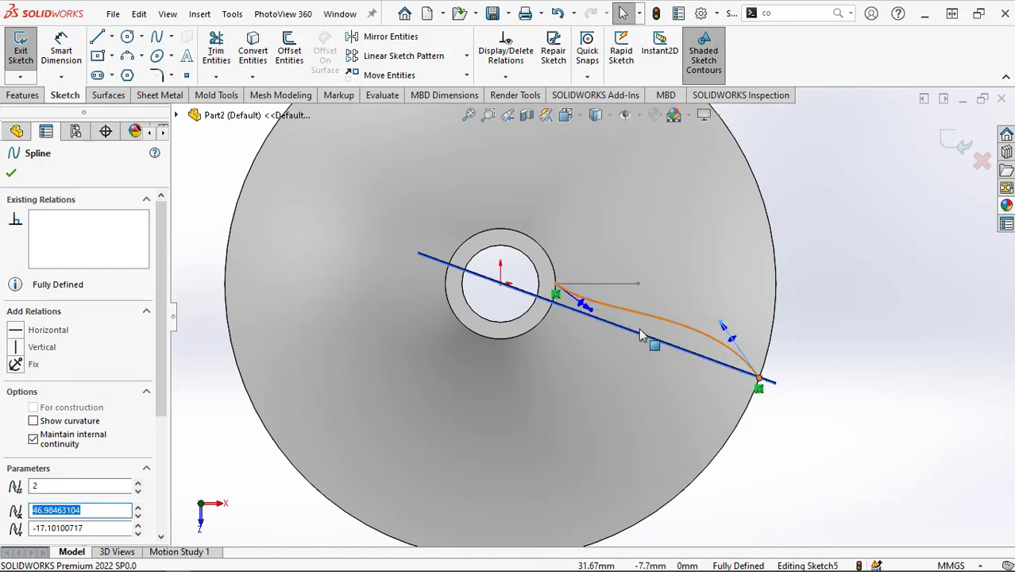
{"action": "left_click_drag", "start_coordinate": [593, 312], "coordinate": [619, 336]}
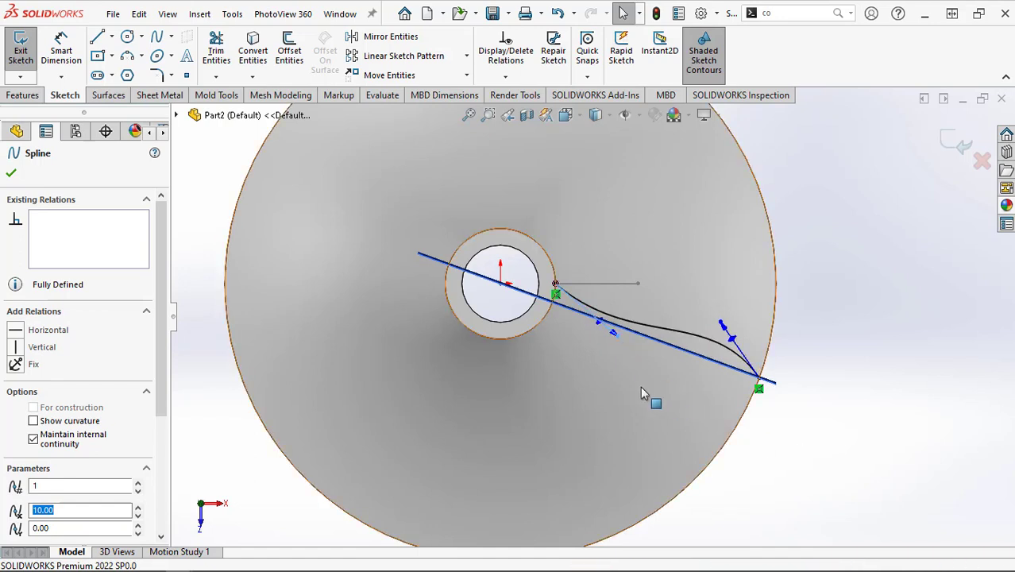
{"action": "left_click_drag", "start_coordinate": [618, 340], "coordinate": [632, 354]}
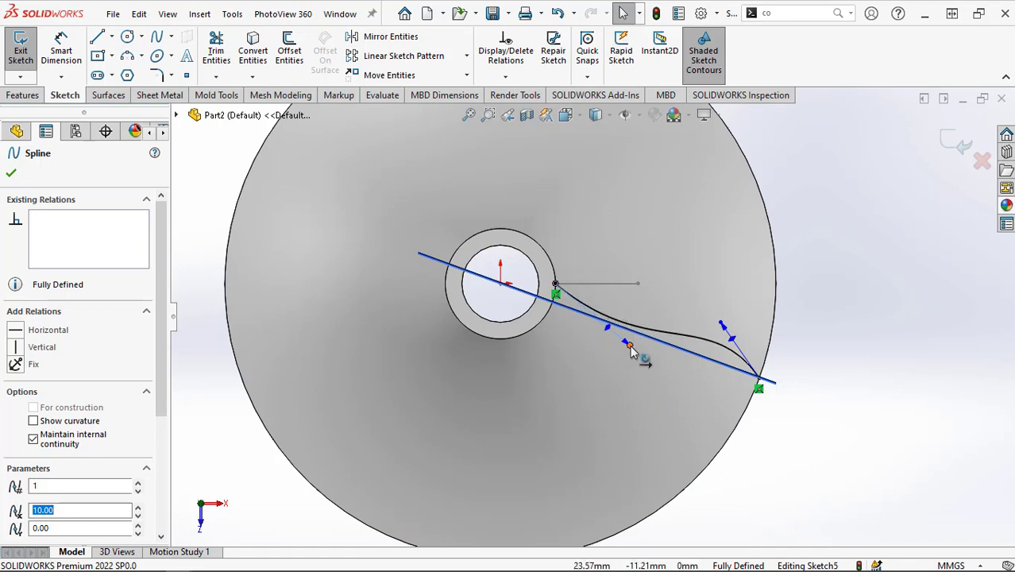
{"action": "left_click", "coordinate": [11, 174]}
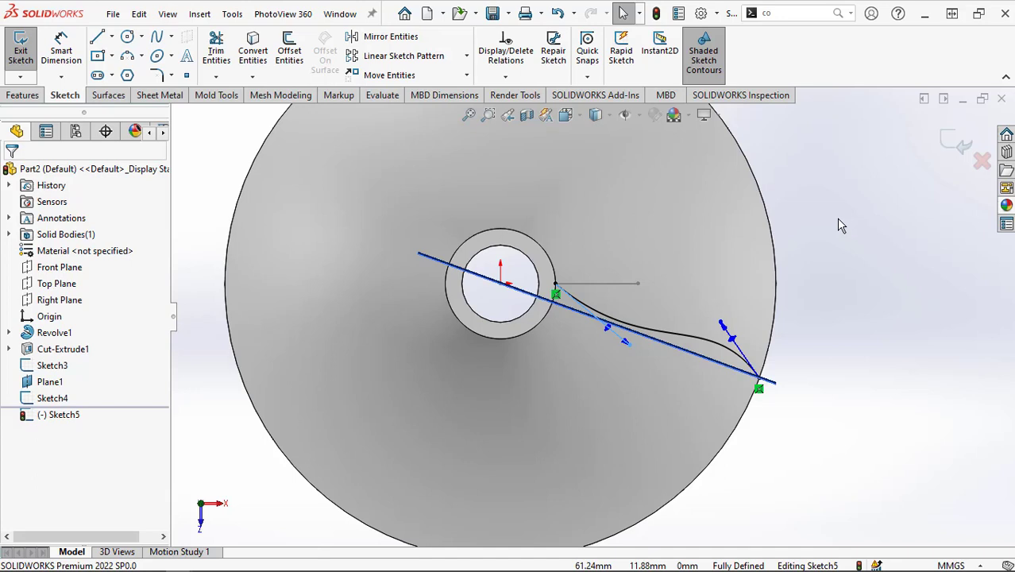
{"action": "left_click", "coordinate": [958, 155]}
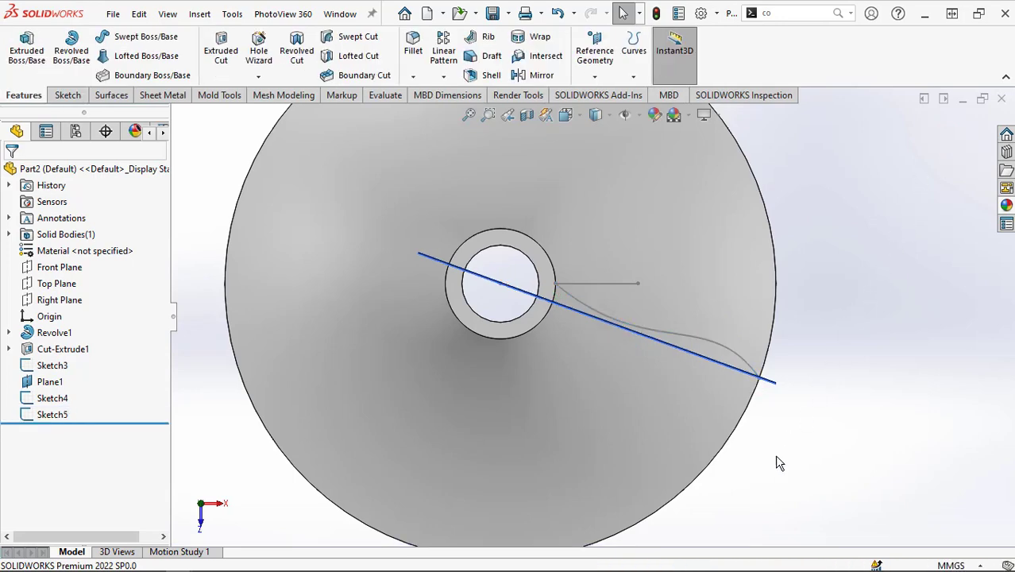
- Create a projected curve with the sketch-on-faces type, projecting the S-shaped spline sketch onto the hub's curved outer face
{"action": "middle_click_drag", "start_coordinate": [763, 481], "coordinate": [736, 361]}
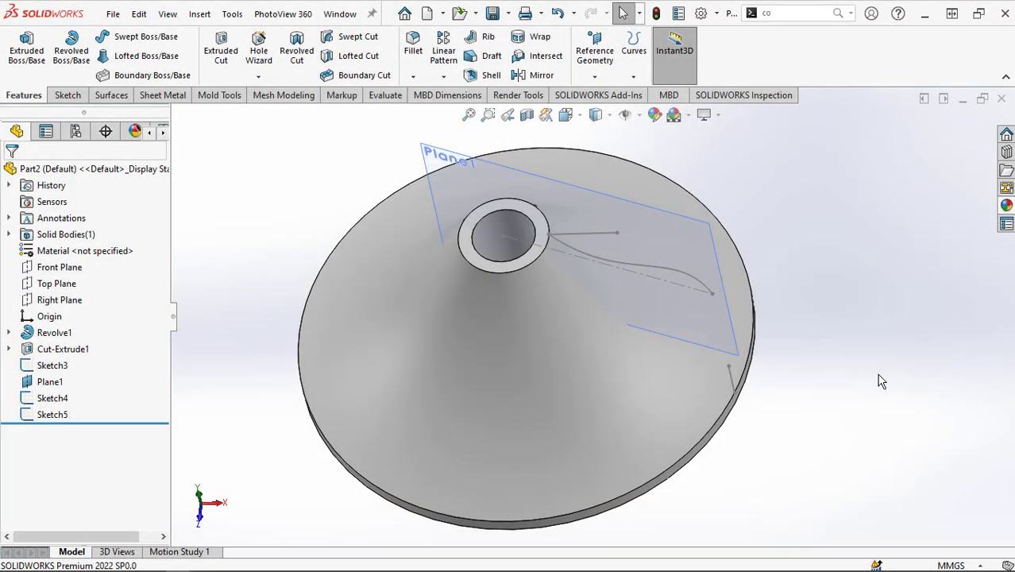
{"action": "left_click", "coordinate": [111, 96]}
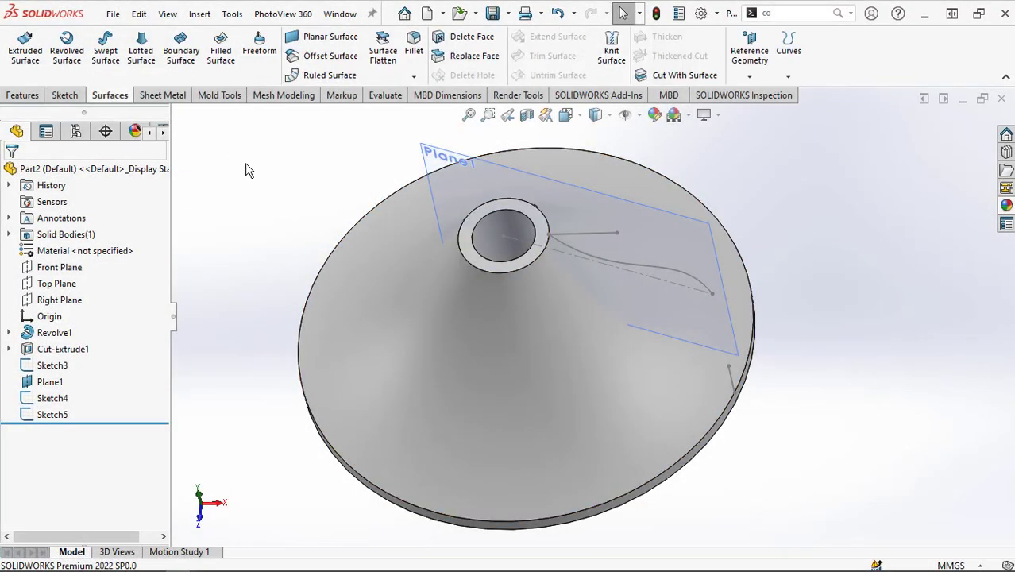
{"action": "left_click", "coordinate": [792, 76]}
{"action": "left_click", "coordinate": [818, 114]}
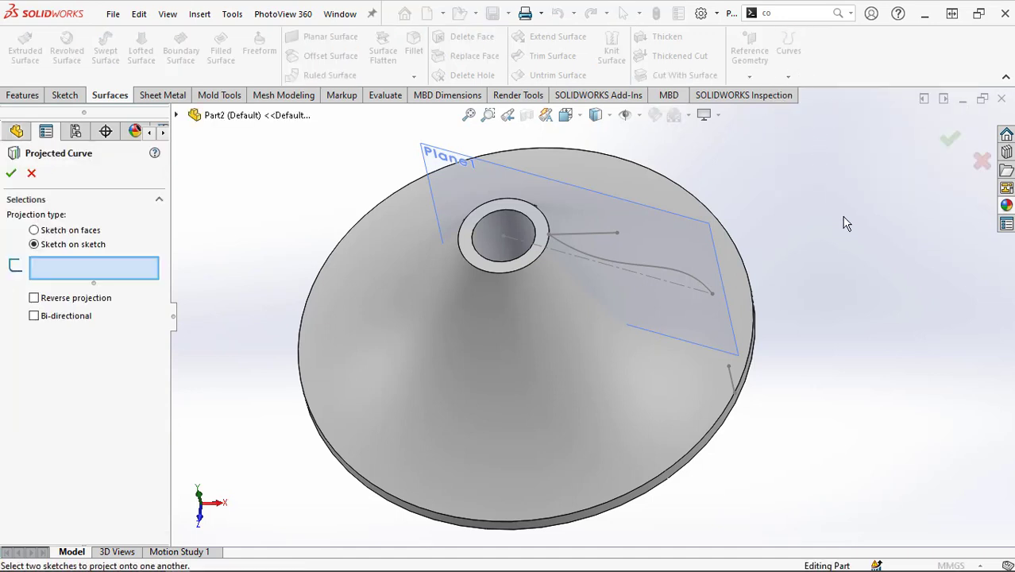
{"action": "left_click", "coordinate": [35, 231]}
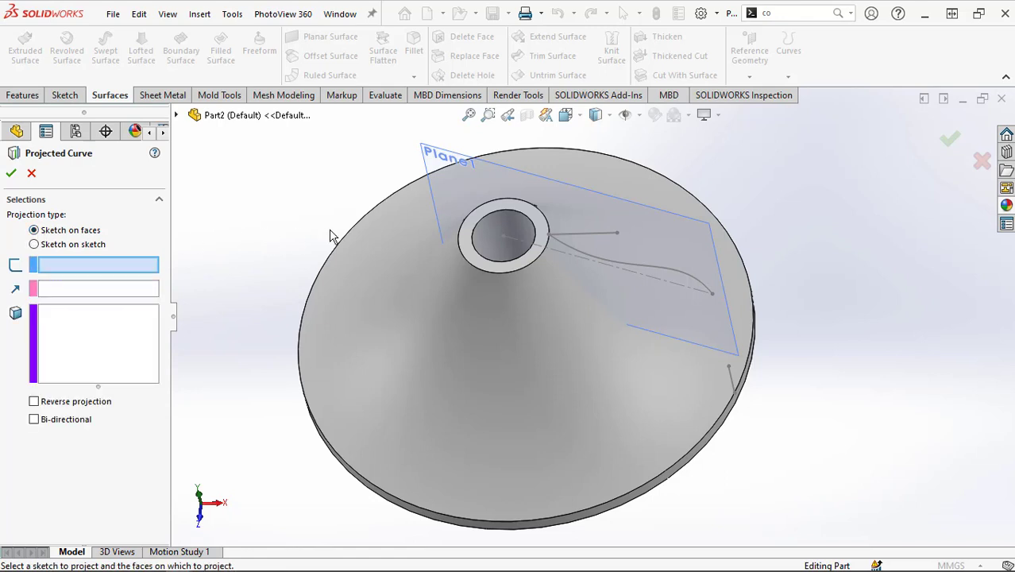
{"action": "left_click", "coordinate": [666, 274]}
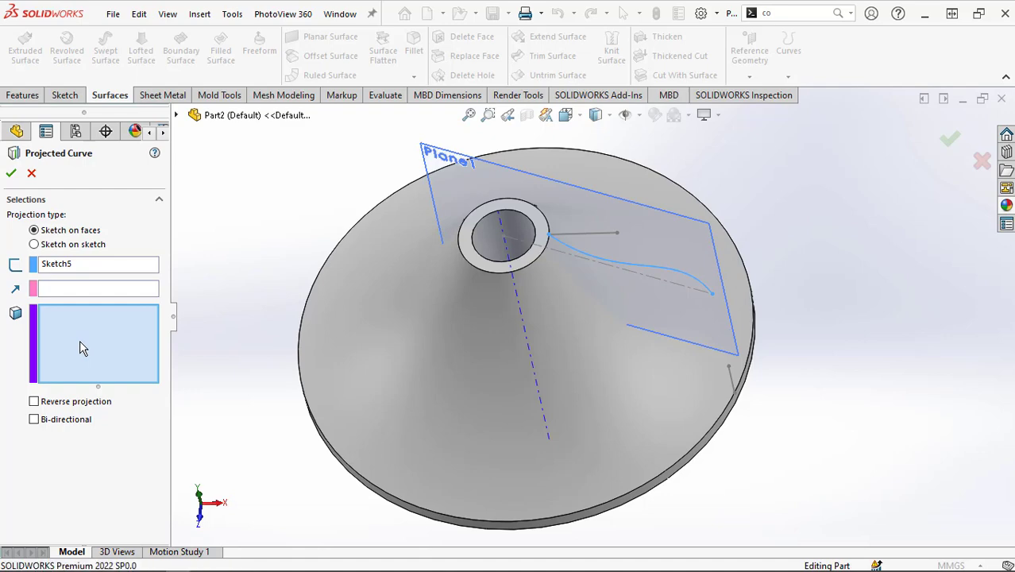
{"action": "left_click", "coordinate": [525, 382]}
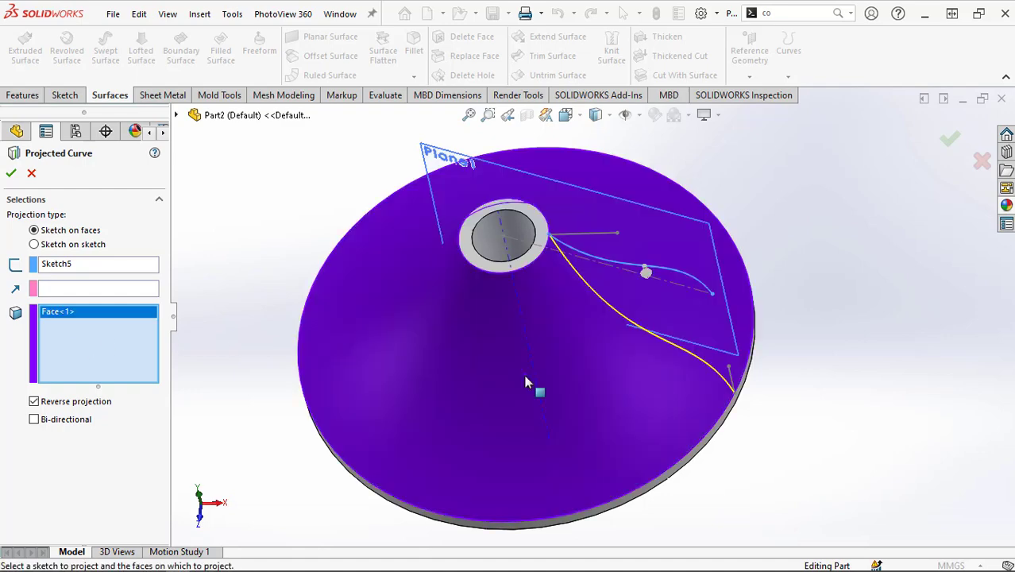
{"action": "left_click", "coordinate": [11, 172]}
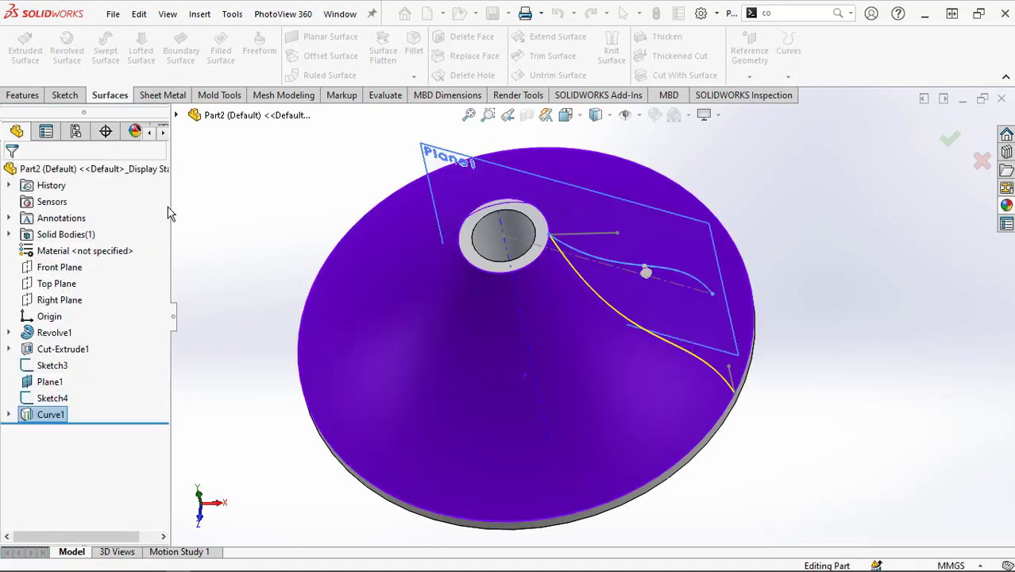
{"action": "left_click", "coordinate": [237, 225]}
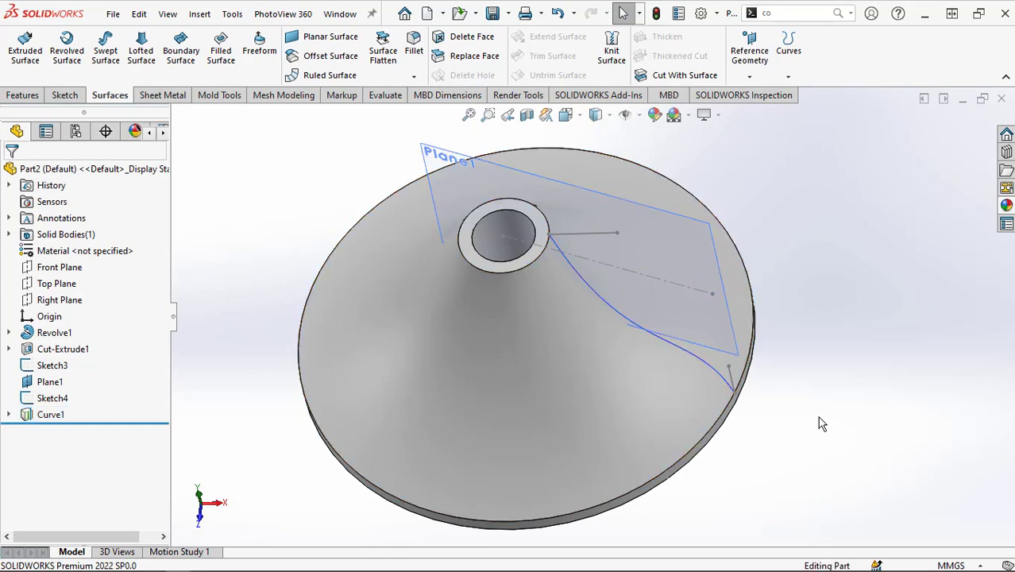
- Hide the reference plane that passes through the hub
{"action": "middle_click_drag", "start_coordinate": [822, 425], "coordinate": [794, 327]}
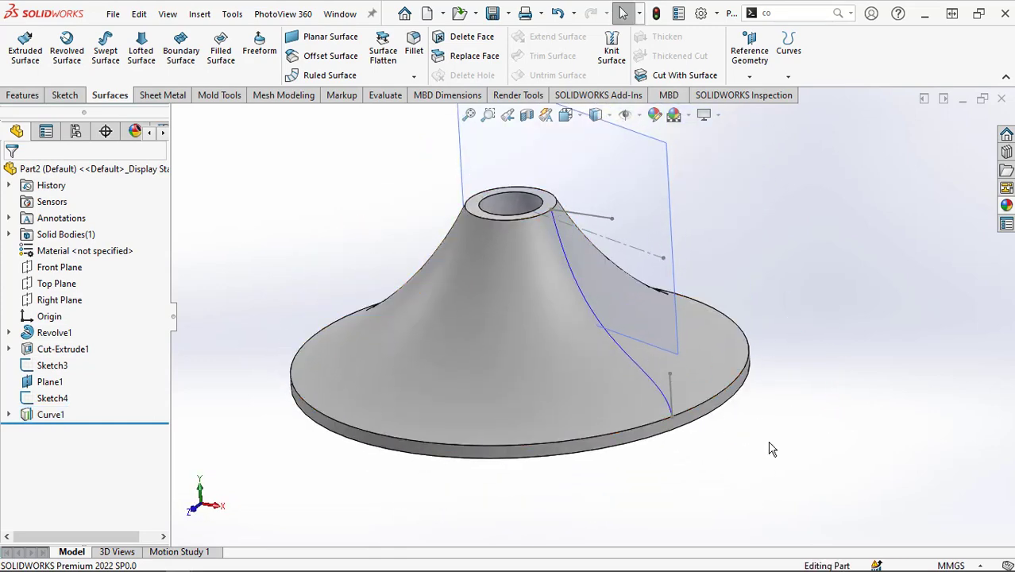
{"action": "left_click", "coordinate": [660, 173]}
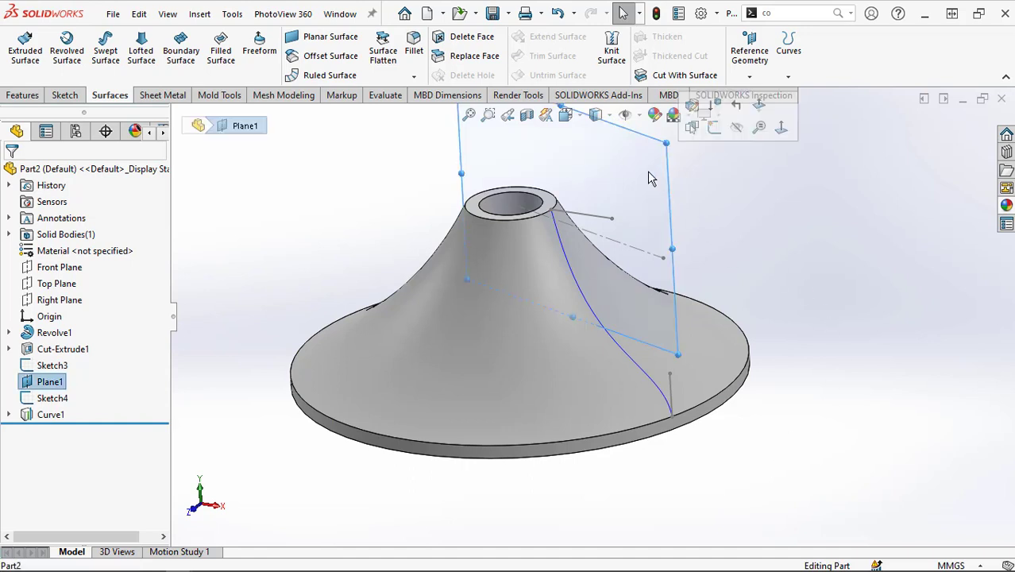
{"action": "left_click", "coordinate": [738, 129]}
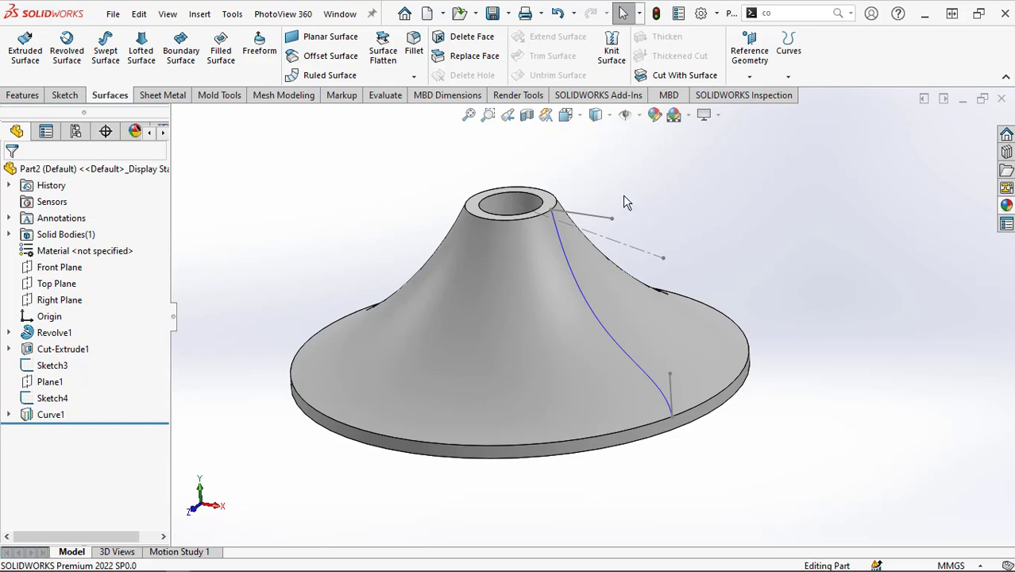
- Start a sketch on the hub's ring-shaped top face and convert the projected curve into a sketch entity
{"action": "left_click", "coordinate": [547, 205]}
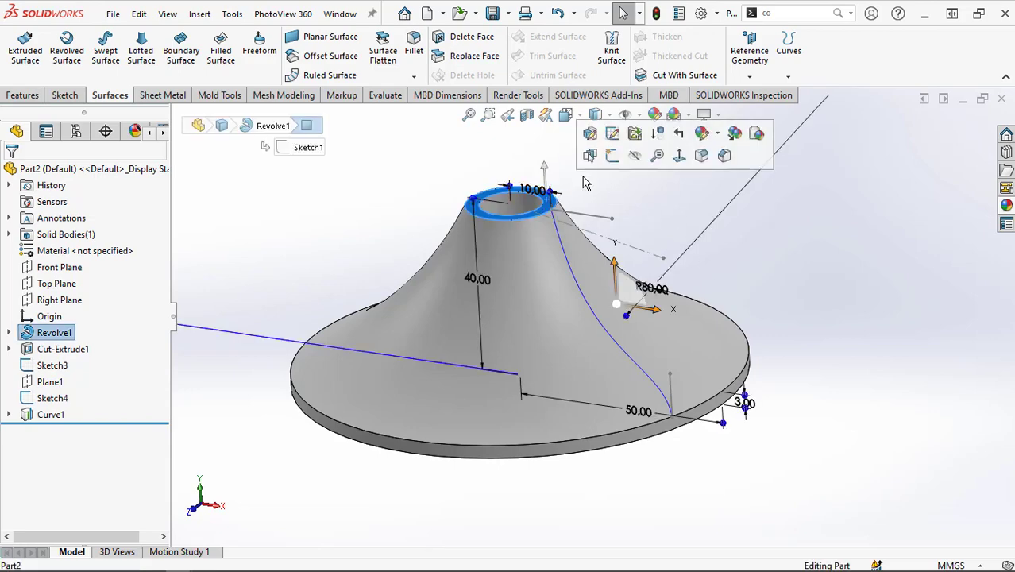
{"action": "left_click", "coordinate": [613, 164]}
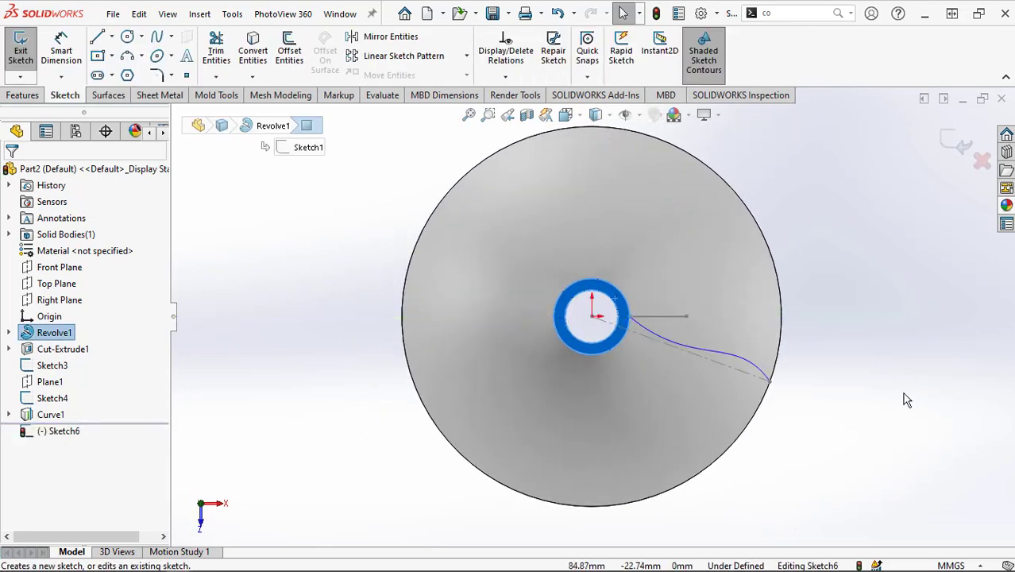
{"action": "scroll", "coordinate": [829, 349], "scroll_direction": "down", "scroll_amount": 1}
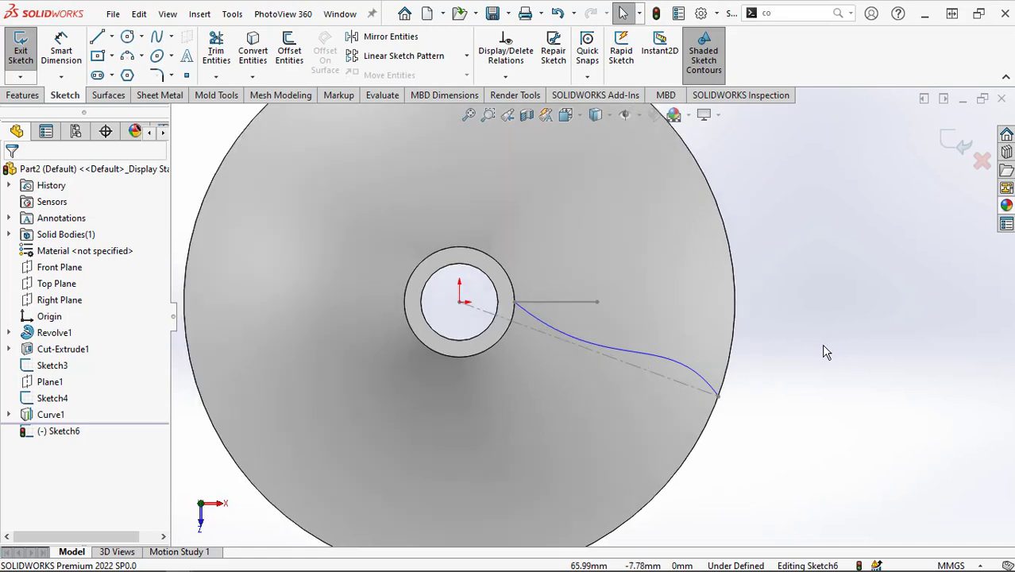
{"action": "left_click", "coordinate": [353, 156]}
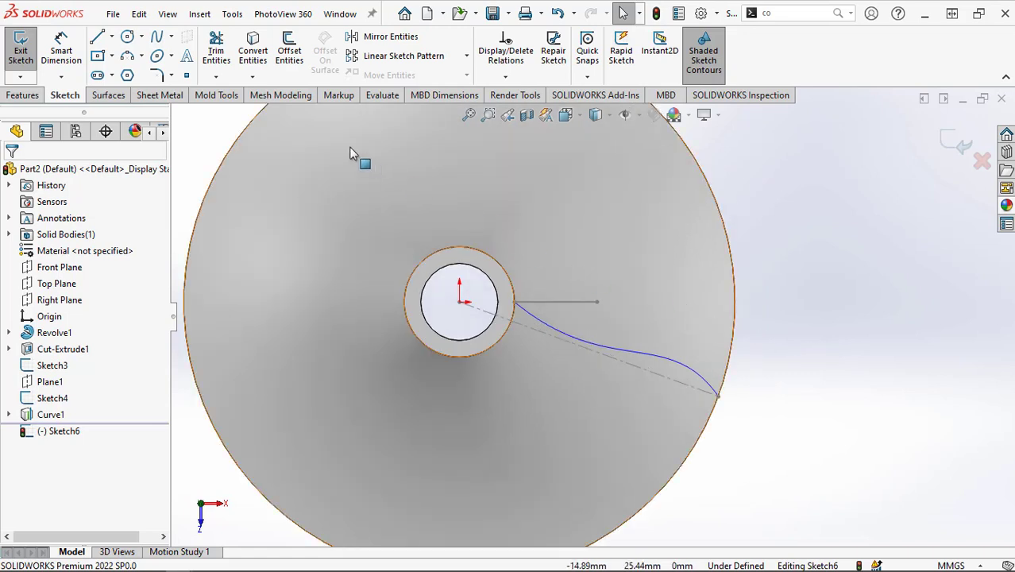
{"action": "left_click", "coordinate": [253, 54]}
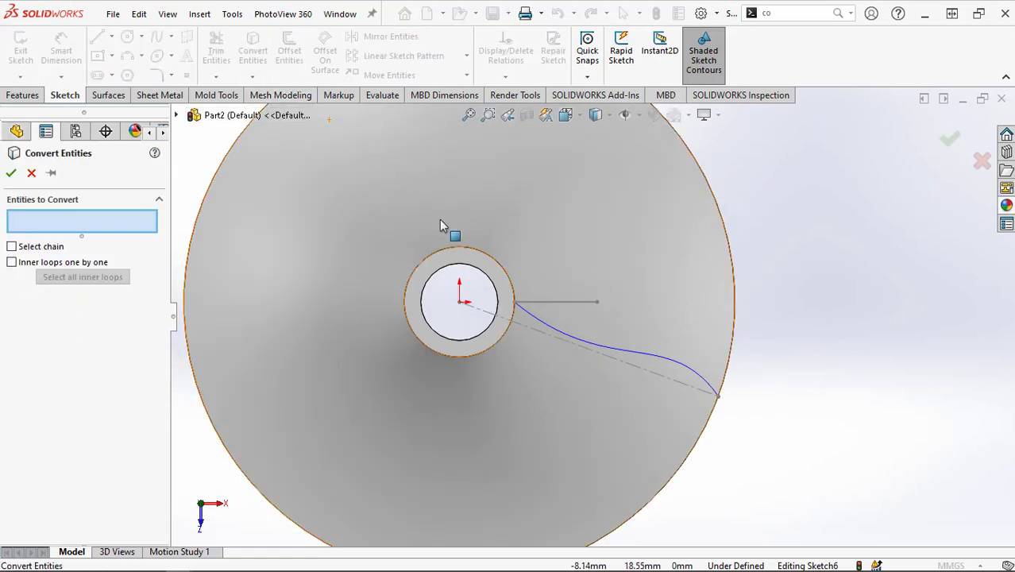
{"action": "left_click", "coordinate": [615, 348]}
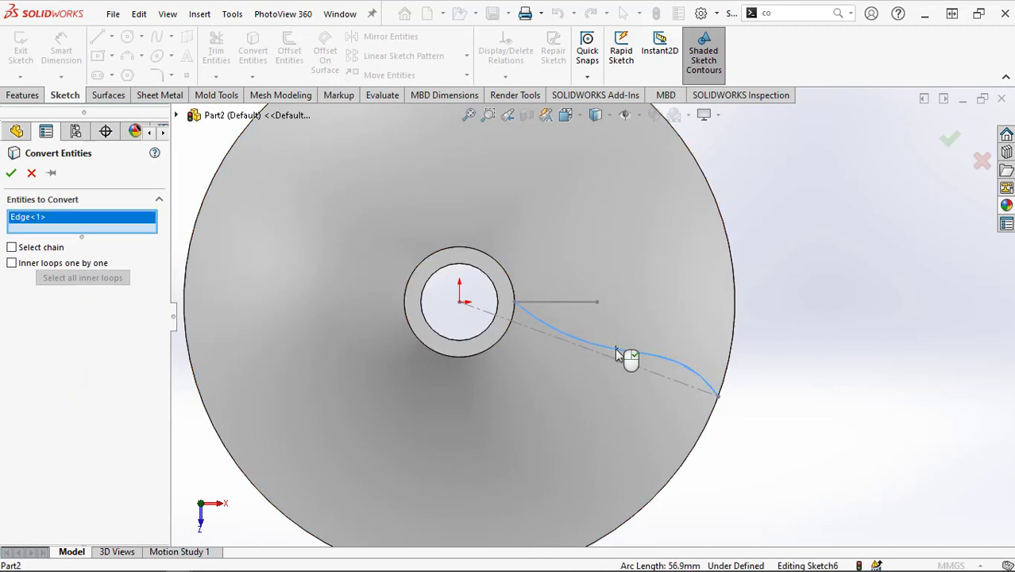
{"action": "left_click", "coordinate": [11, 174]}
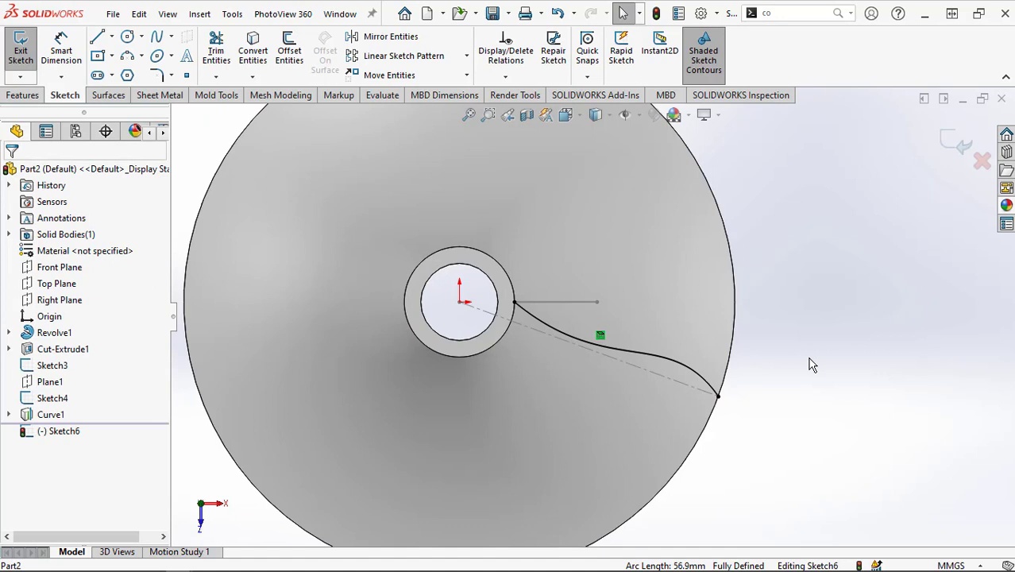
- Draw a two-point spline from the horizontal line's outer end to a point partway along the converted curve
{"action": "left_click", "coordinate": [156, 36]}
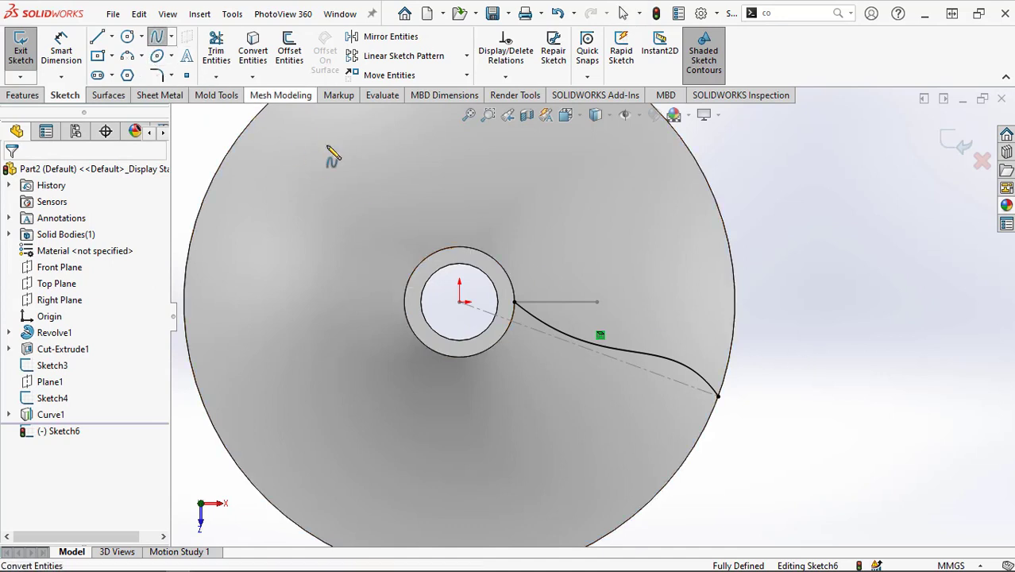
{"action": "left_click", "coordinate": [598, 303]}
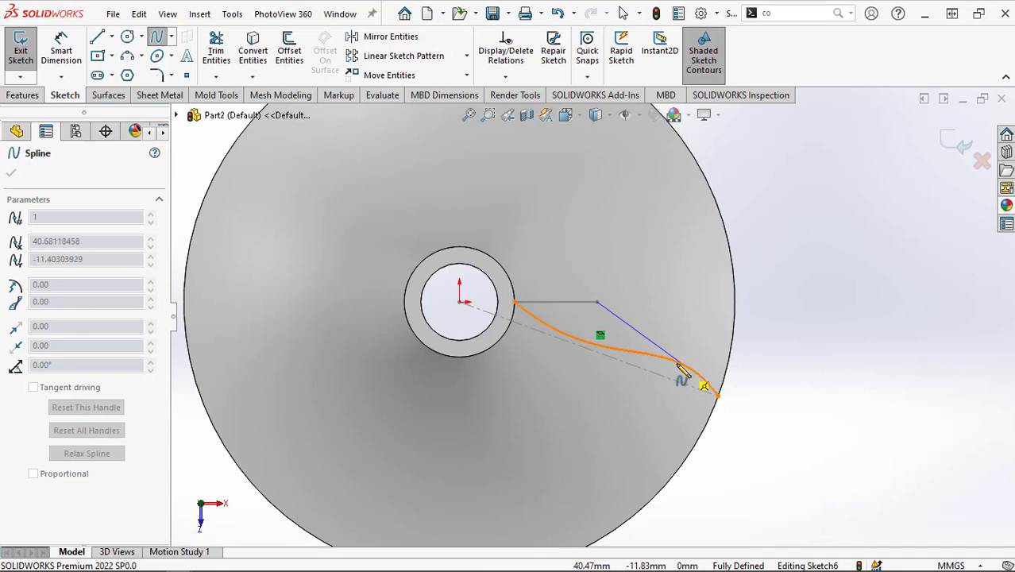
{"action": "left_click", "coordinate": [652, 354]}
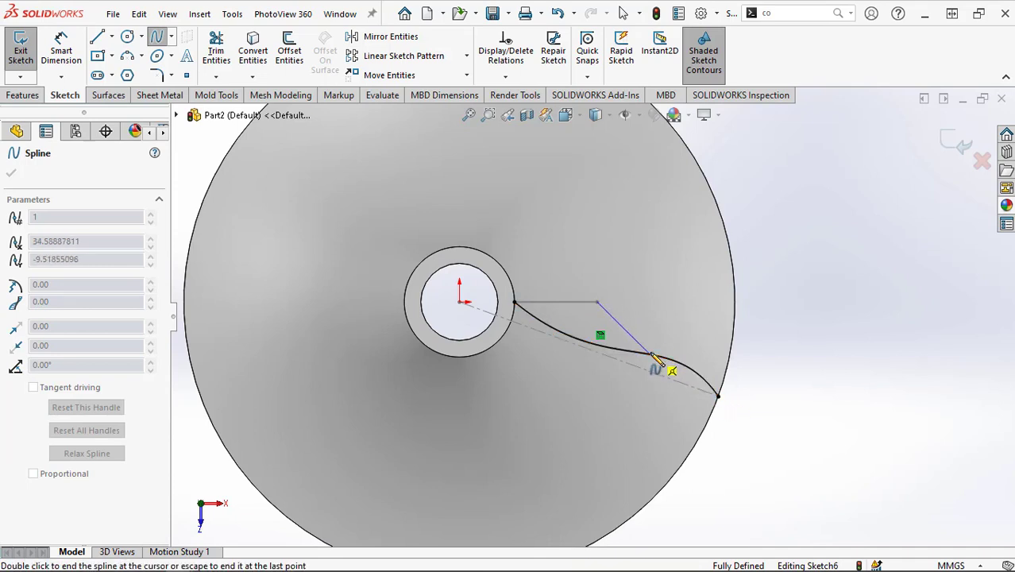
{"action": "right_click", "coordinate": [652, 354]}
{"action": "left_click", "coordinate": [671, 362]}
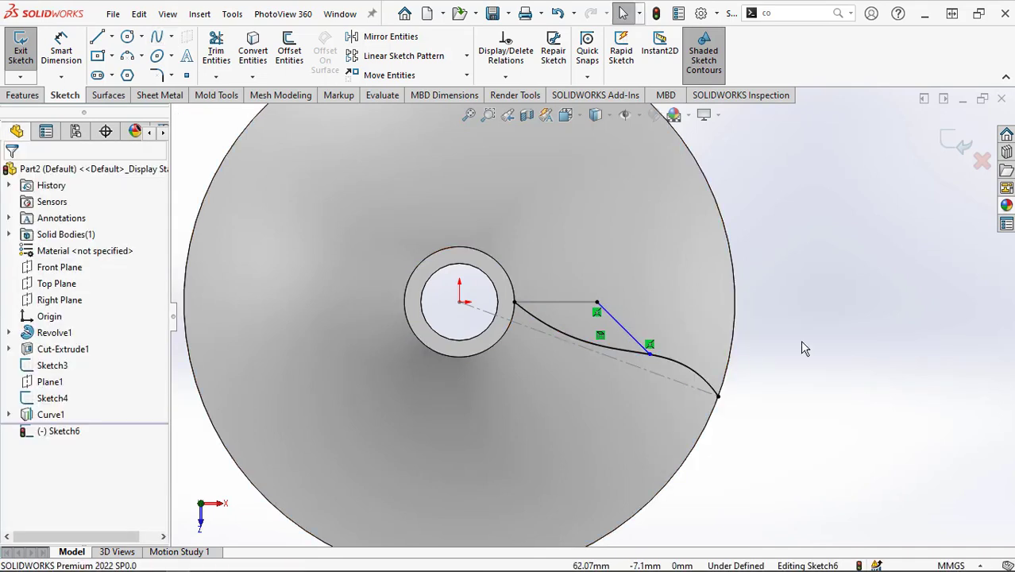
- Trim away the part of the converted curve between the hub and the new spline's endpoint
{"action": "left_click", "coordinate": [217, 51]}
{"action": "left_click_drag", "start_coordinate": [605, 384], "coordinate": [602, 346]}
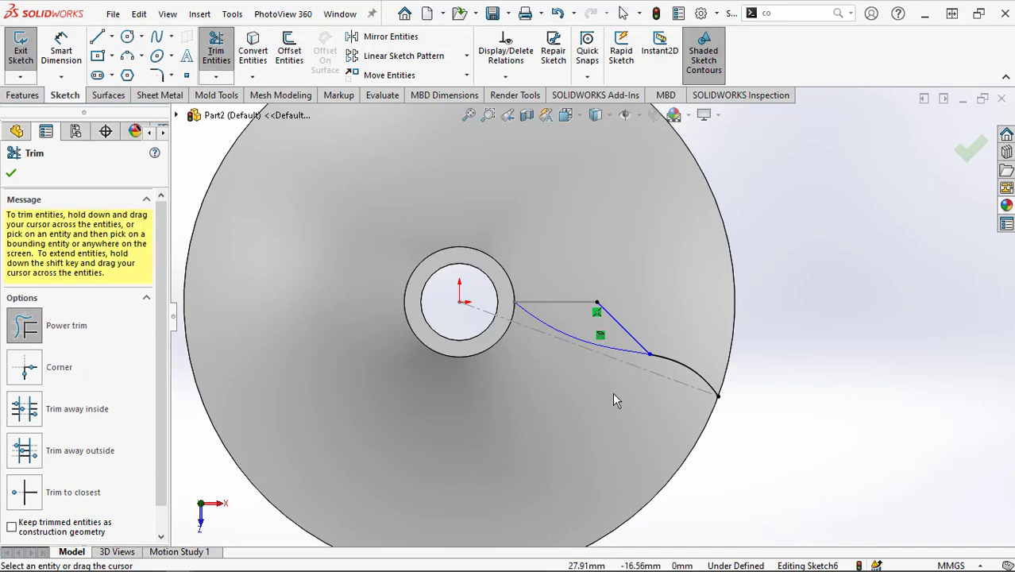
{"action": "left_click", "coordinate": [11, 175]}
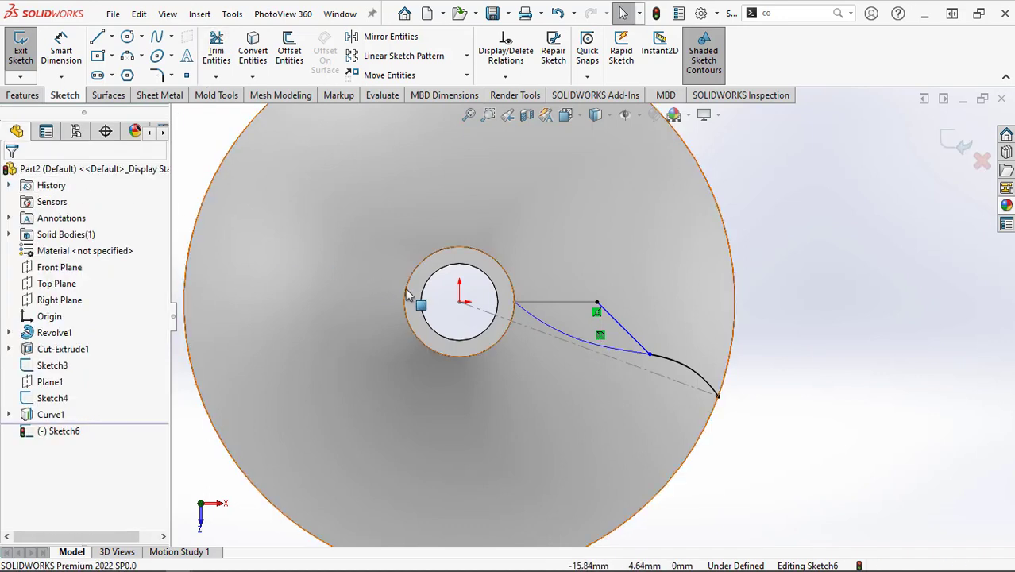
- Add a tangent relation between the new short spline and the remaining outer part of the converted curve
{"action": "left_click", "coordinate": [504, 77]}
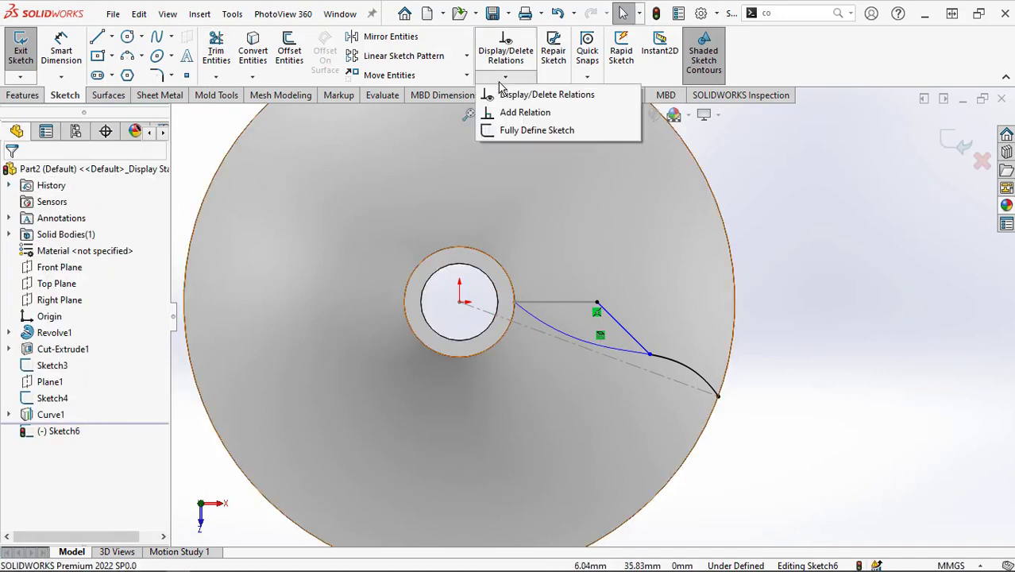
{"action": "left_click", "coordinate": [512, 111]}
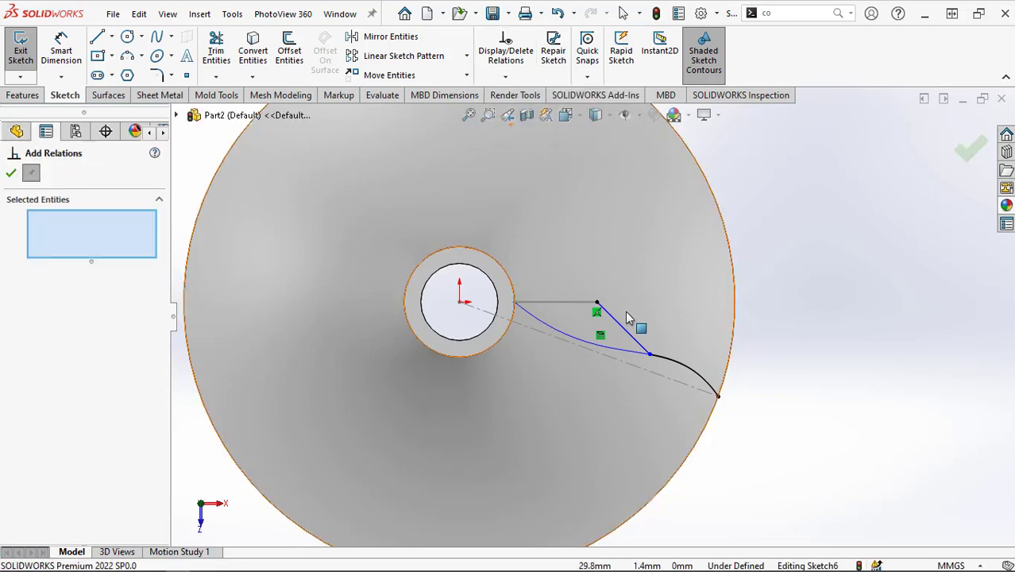
{"action": "left_click", "coordinate": [641, 335]}
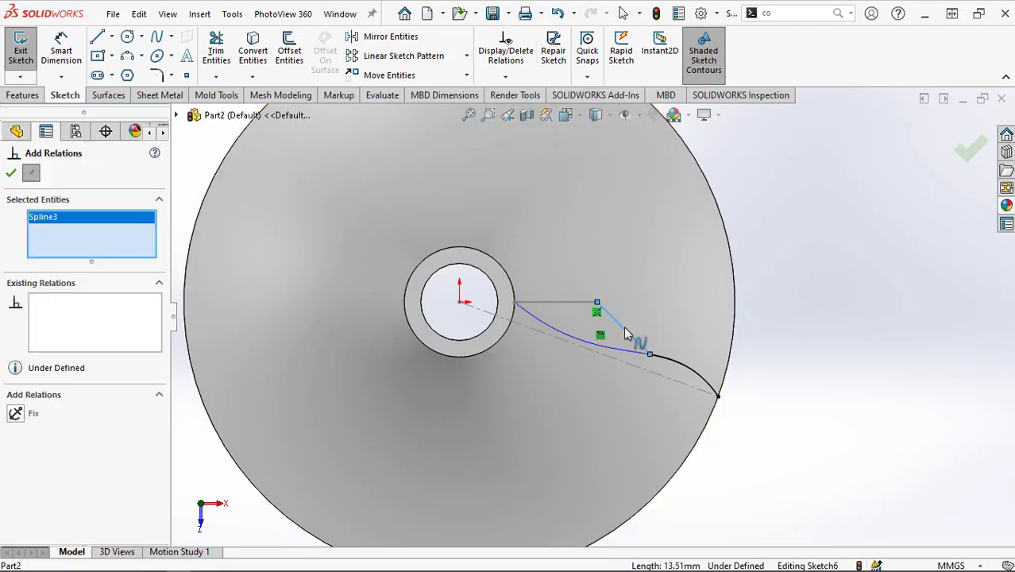
{"action": "left_click", "coordinate": [682, 369]}
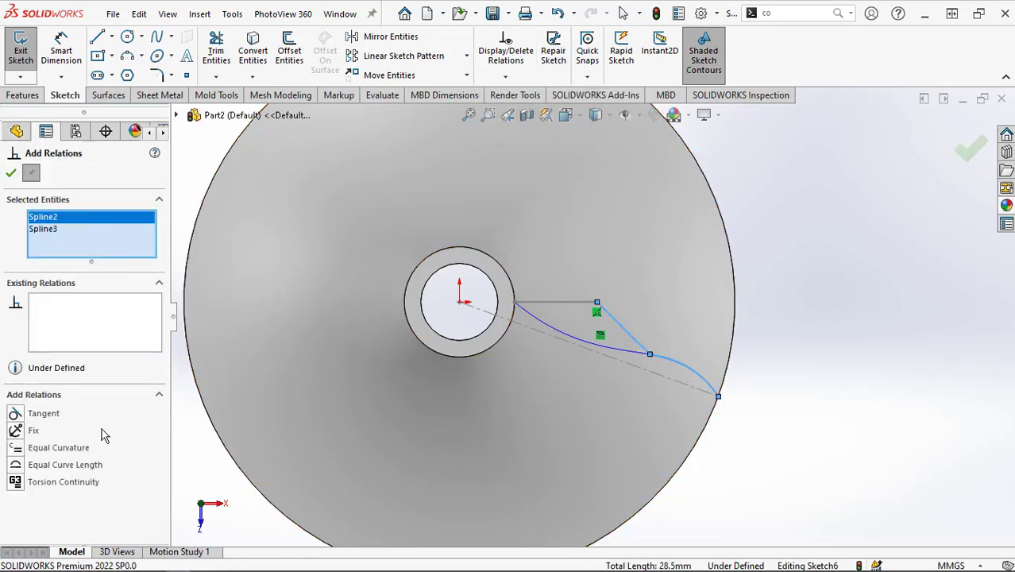
{"action": "left_click", "coordinate": [15, 415]}
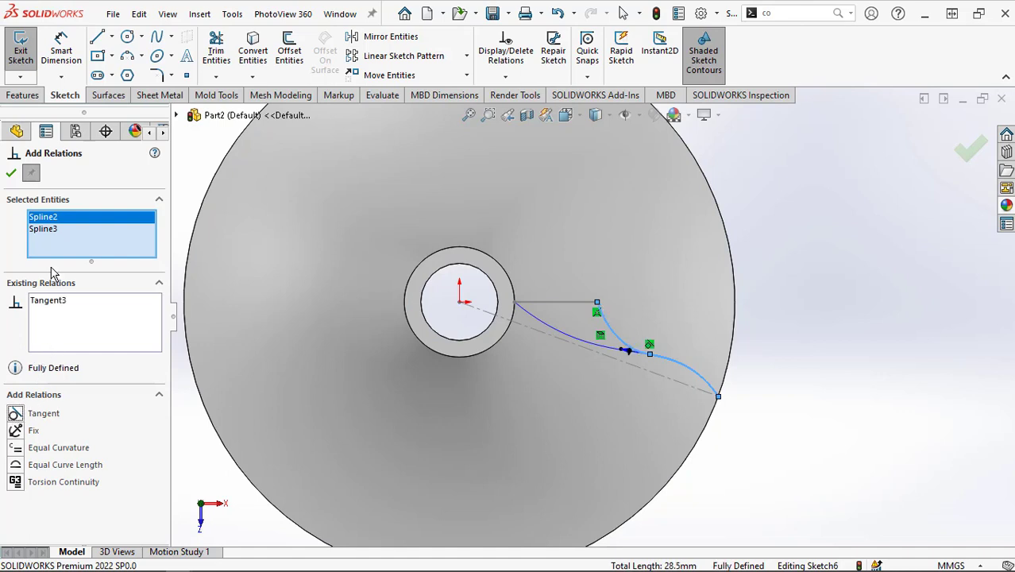
{"action": "left_click", "coordinate": [11, 174]}
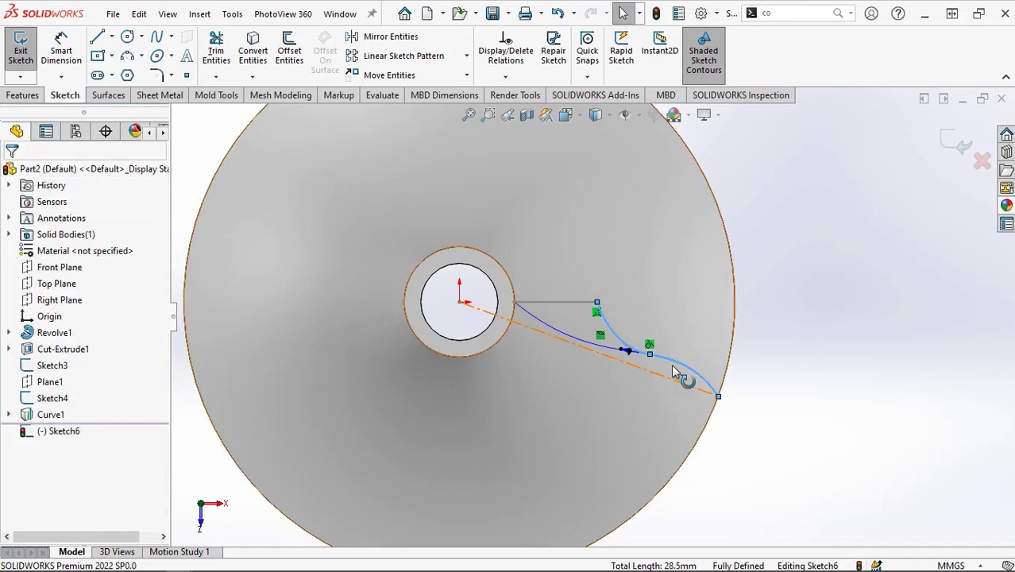
- Reshape the short spline by turning its inner end's tangent handle to nearly vertical, and finish the sketch
{"action": "scroll", "coordinate": [674, 372], "scroll_direction": "down", "scroll_amount": 2}
{"action": "left_click", "coordinate": [608, 346]}
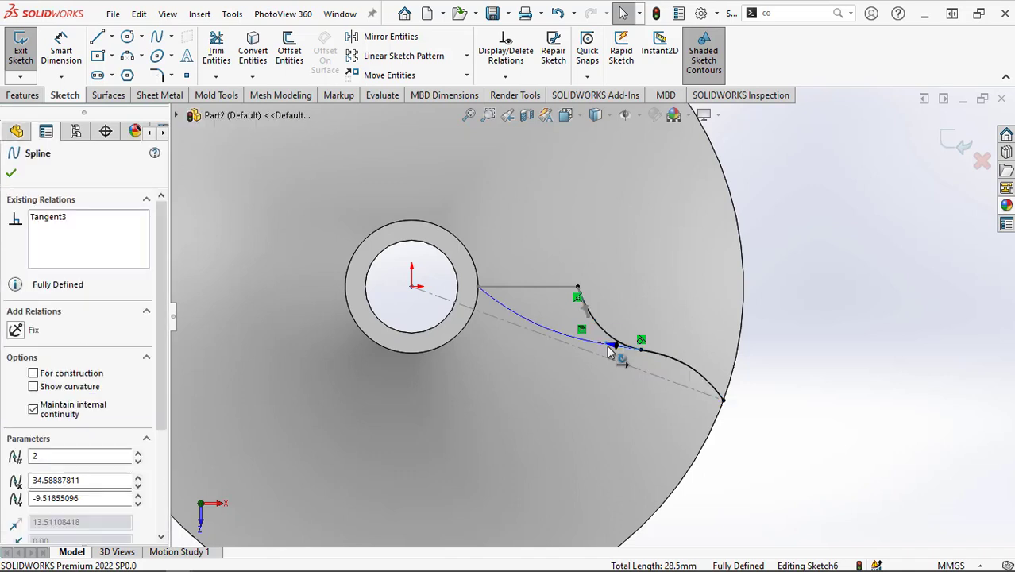
{"action": "left_click", "coordinate": [575, 314]}
{"action": "left_click", "coordinate": [576, 314]}
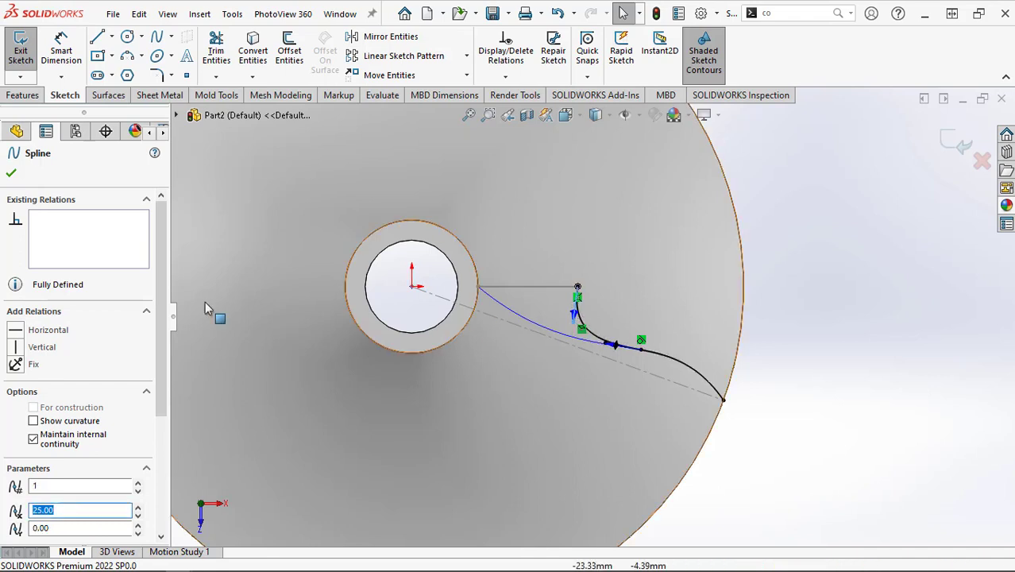
{"action": "left_click", "coordinate": [10, 177]}
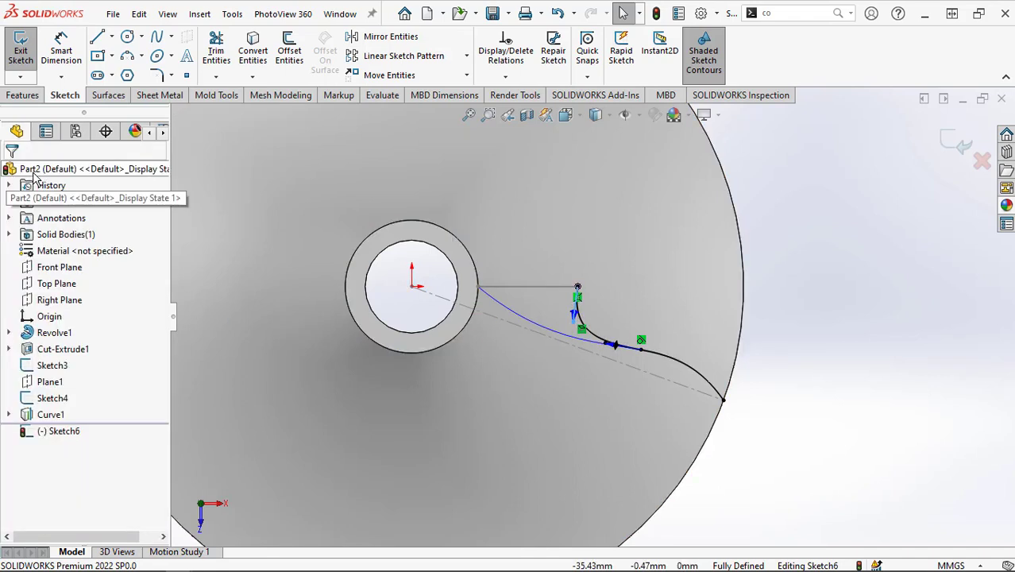
{"action": "left_click", "coordinate": [957, 145]}
- On the Front Plane, sketch a three-point arc of about 24.7 mm radius from the vertical line's upper end to the horizontal line's outer end
{"action": "scroll", "coordinate": [798, 438], "scroll_direction": "up", "scroll_amount": 5}
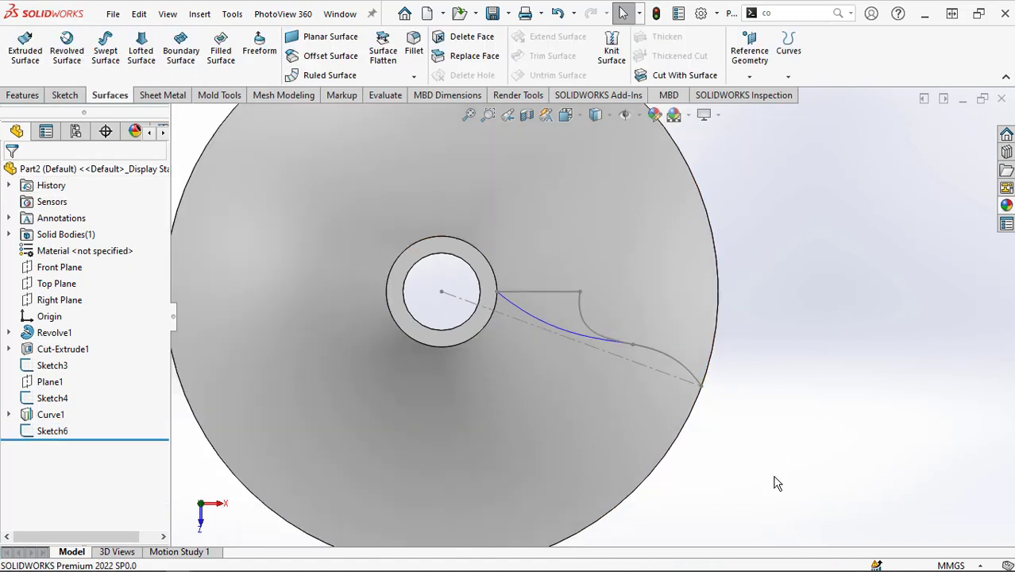
{"action": "middle_click_drag", "start_coordinate": [711, 489], "coordinate": [654, 329]}
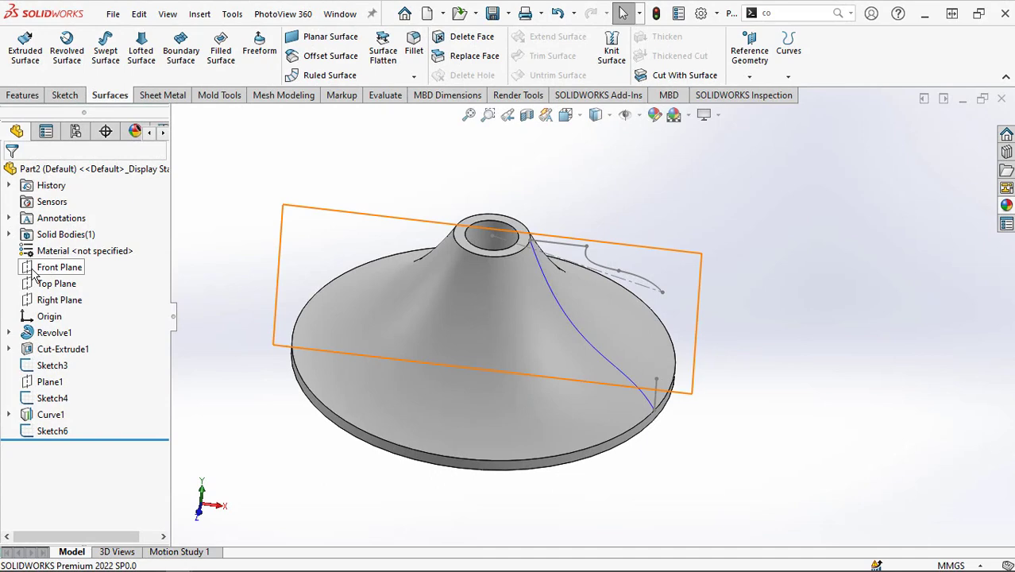
{"action": "left_click", "coordinate": [33, 270]}
{"action": "left_click", "coordinate": [34, 270]}
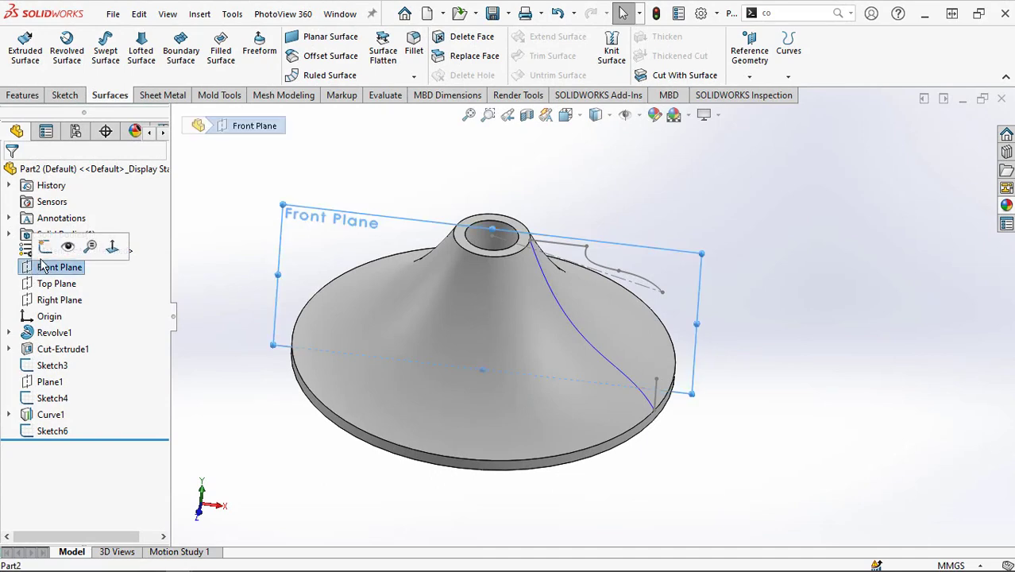
{"action": "left_click", "coordinate": [46, 247]}
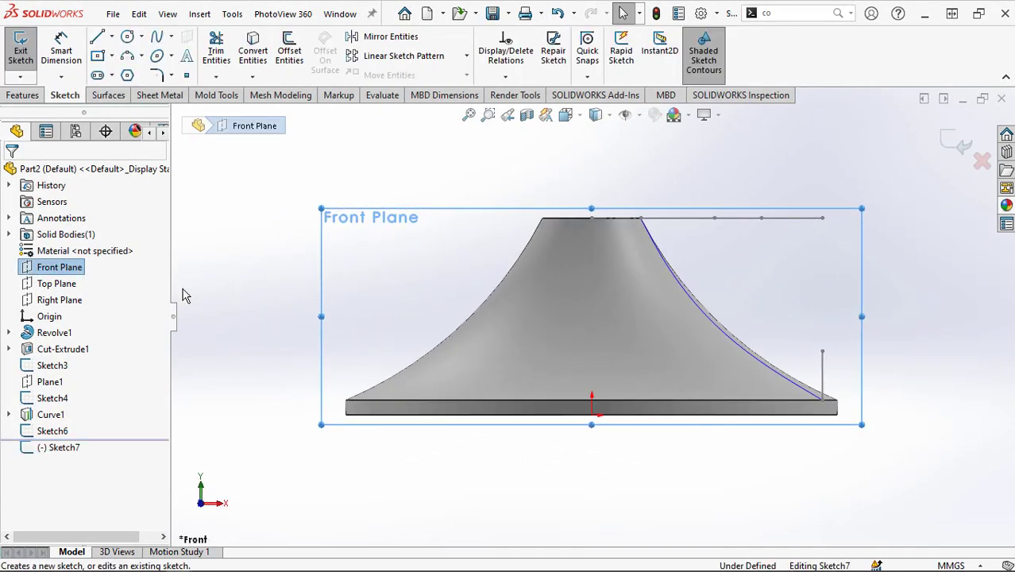
{"action": "left_click", "coordinate": [439, 505]}
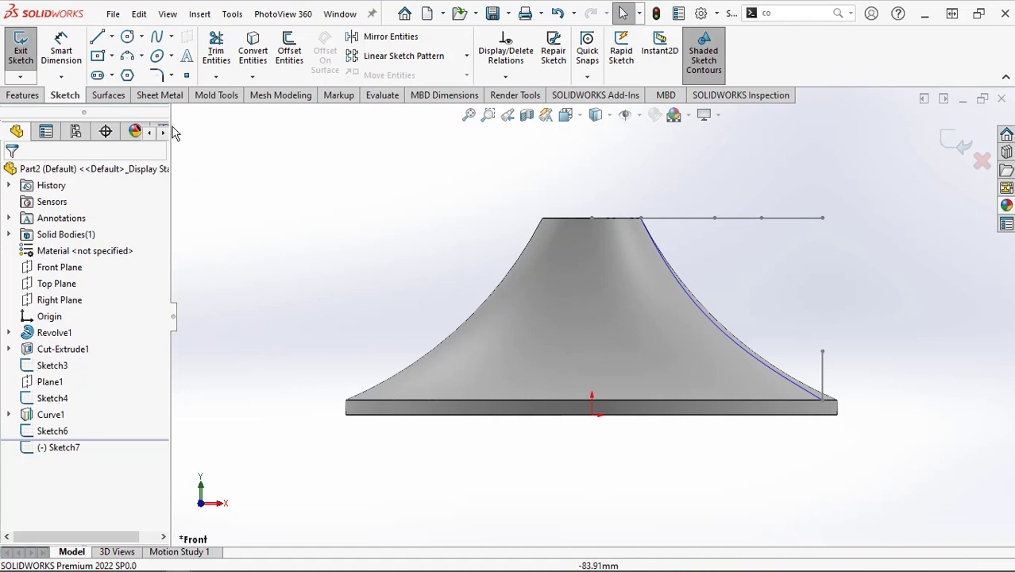
{"action": "left_click", "coordinate": [129, 59]}
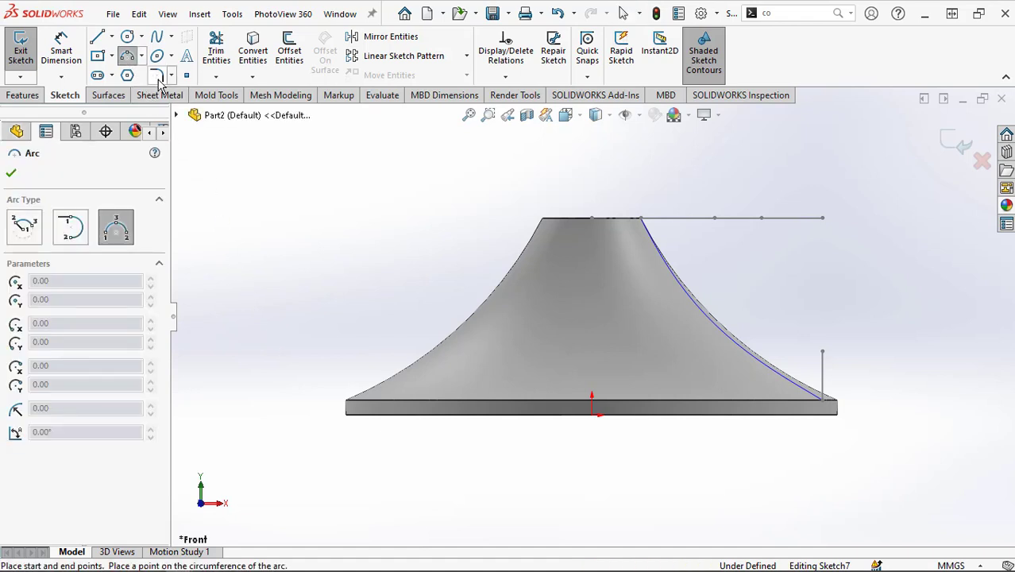
{"action": "left_click", "coordinate": [823, 352]}
{"action": "scroll", "coordinate": [807, 333], "scroll_direction": "up", "scroll_amount": 2}
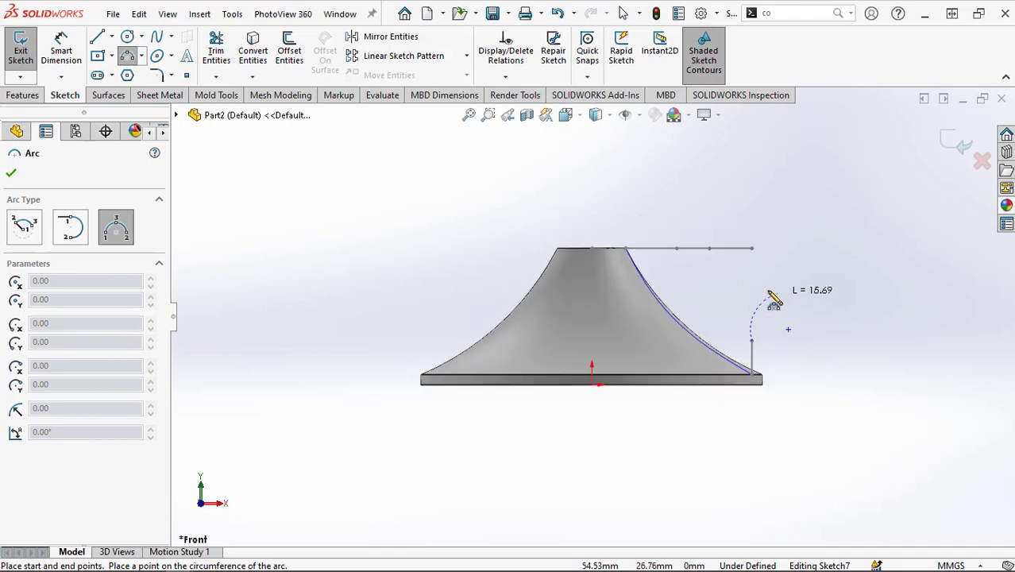
{"action": "middle_click_drag", "start_coordinate": [751, 296], "coordinate": [725, 340]}
{"action": "left_click", "coordinate": [671, 257]}
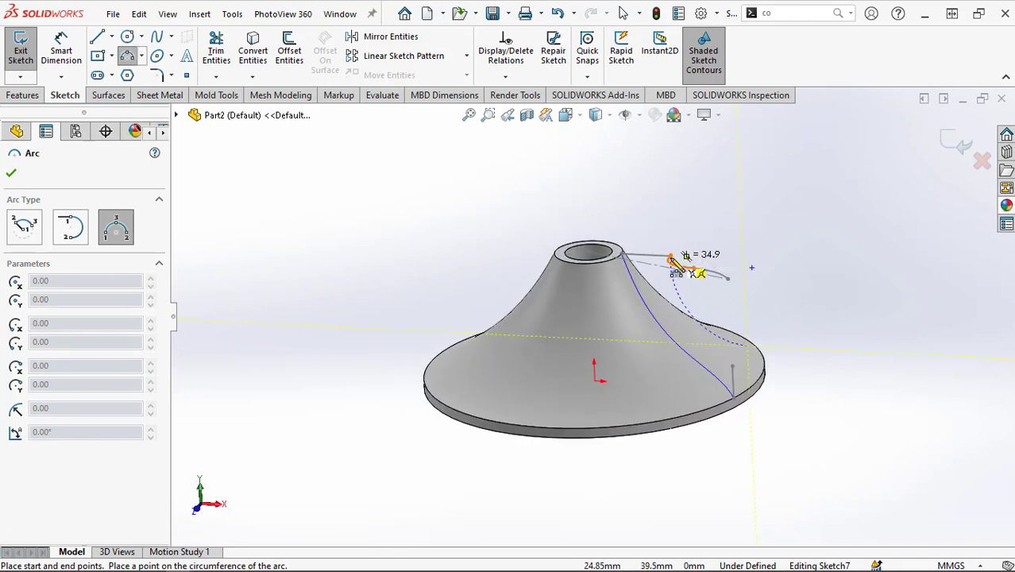
{"action": "left_click", "coordinate": [690, 317]}
{"action": "right_click", "coordinate": [691, 316]}
{"action": "left_click", "coordinate": [711, 318]}
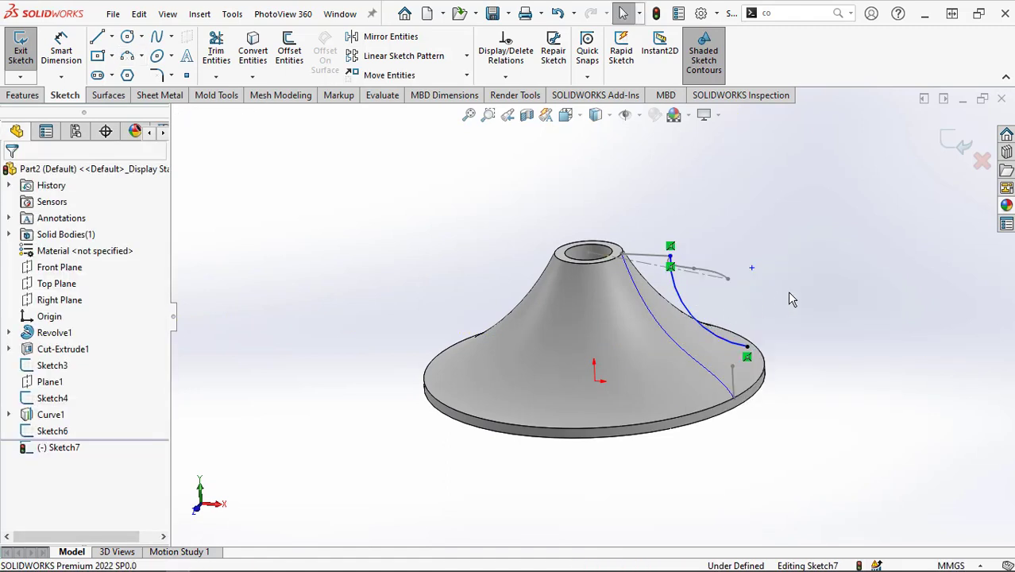
- Dimension the arc with a 45 mm radius and finish the sketch
{"action": "mouse_move", "coordinate": [800, 300]}
{"action": "middle_mouse_down"}
{"action": "mouse_move", "coordinate": [816, 278]}
{"action": "mouse_move", "coordinate": [845, 284]}
{"action": "mouse_move", "coordinate": [798, 284]}
{"action": "mouse_move", "coordinate": [775, 312]}
{"action": "mouse_move", "coordinate": [778, 298]}
{"action": "middle_mouse_up"}
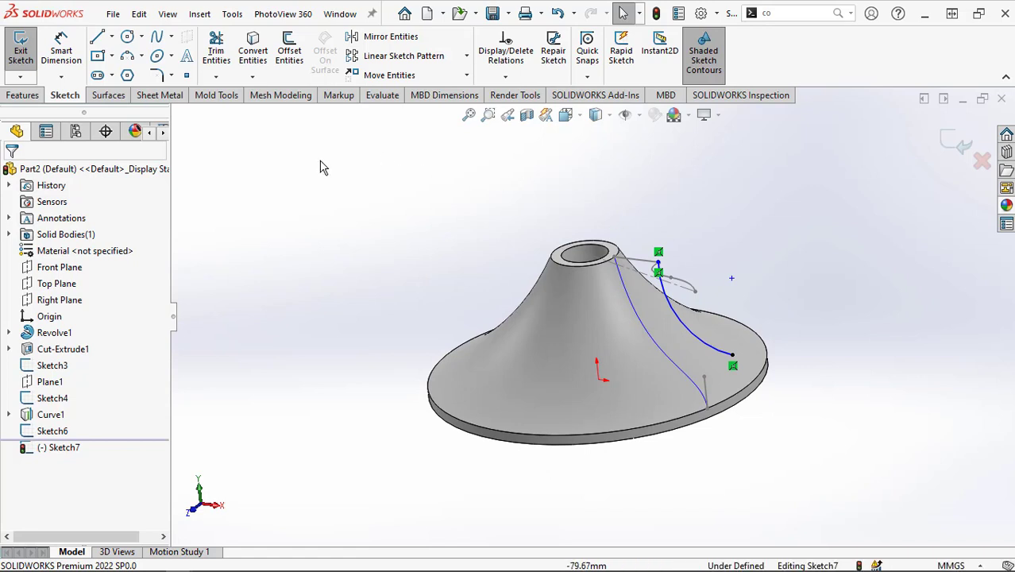
{"action": "left_click", "coordinate": [61, 49]}
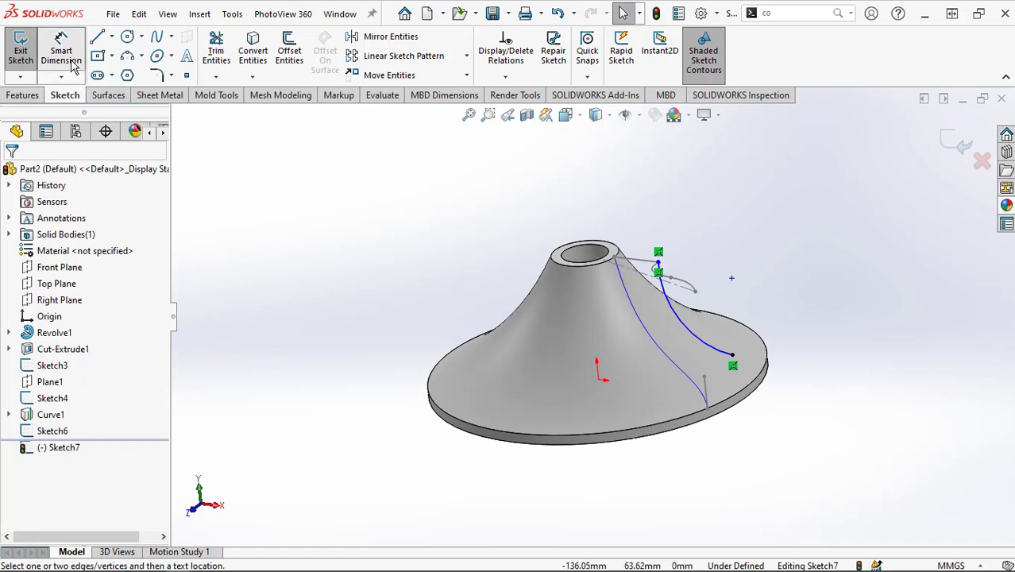
{"action": "left_click", "coordinate": [680, 326]}
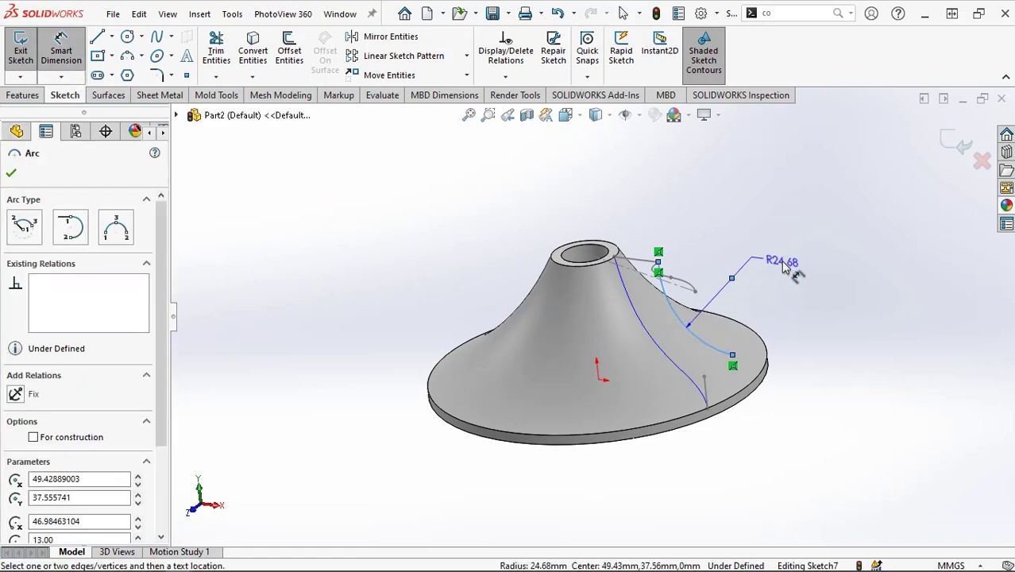
{"action": "left_click", "coordinate": [784, 268]}
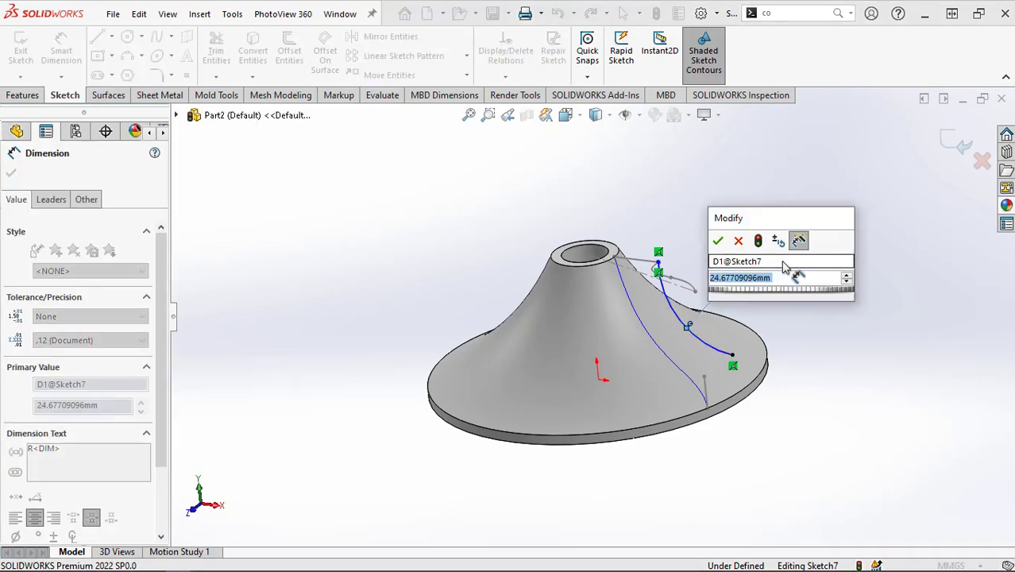
{"action": "type", "text": "45"}
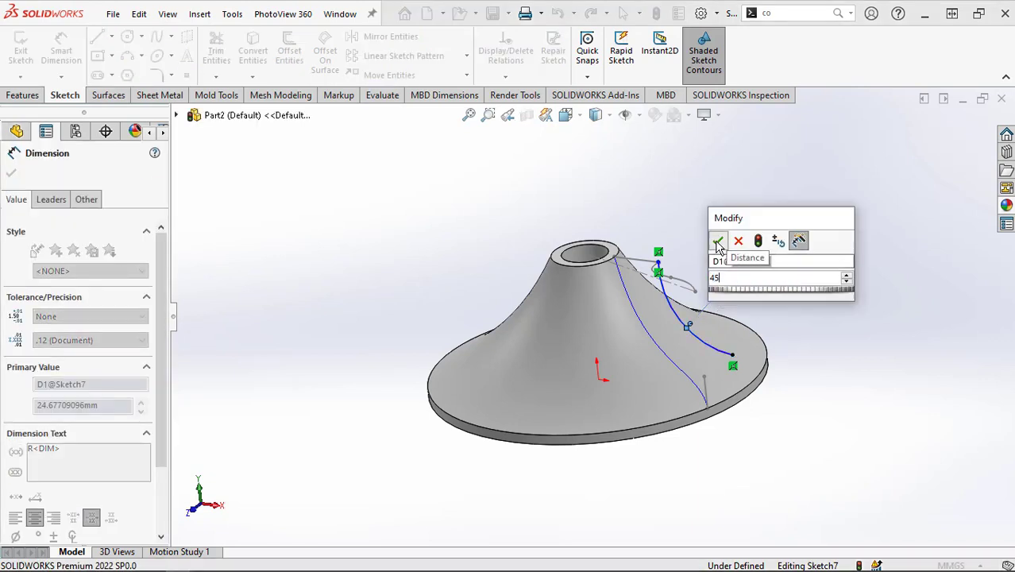
{"action": "left_click", "coordinate": [717, 242]}
{"action": "mouse_move", "coordinate": [775, 390]}
{"action": "middle_mouse_down"}
{"action": "mouse_move", "coordinate": [804, 312]}
{"action": "mouse_move", "coordinate": [782, 341]}
{"action": "mouse_move", "coordinate": [778, 382]}
{"action": "middle_mouse_up"}
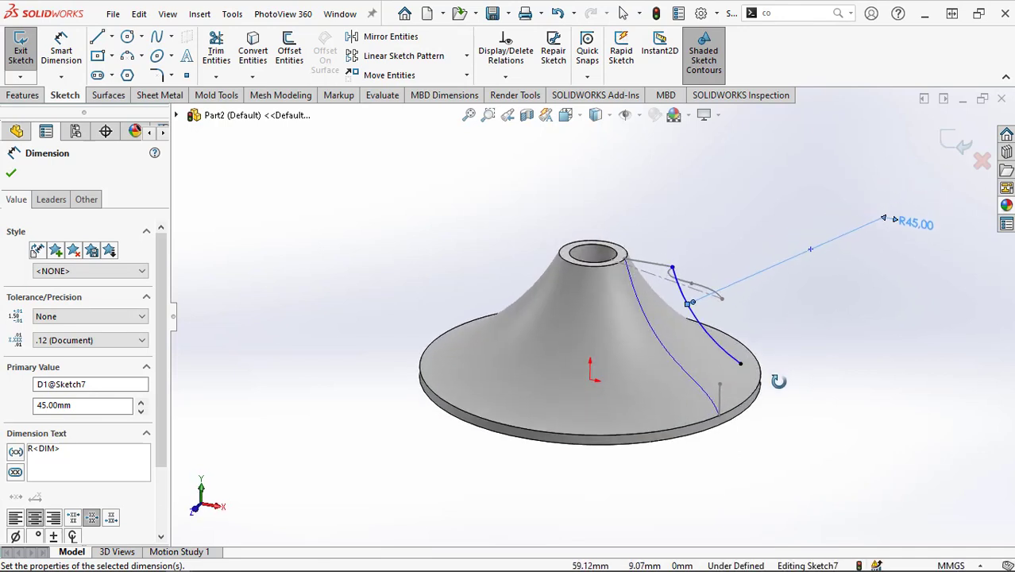
{"action": "left_click", "coordinate": [11, 173]}
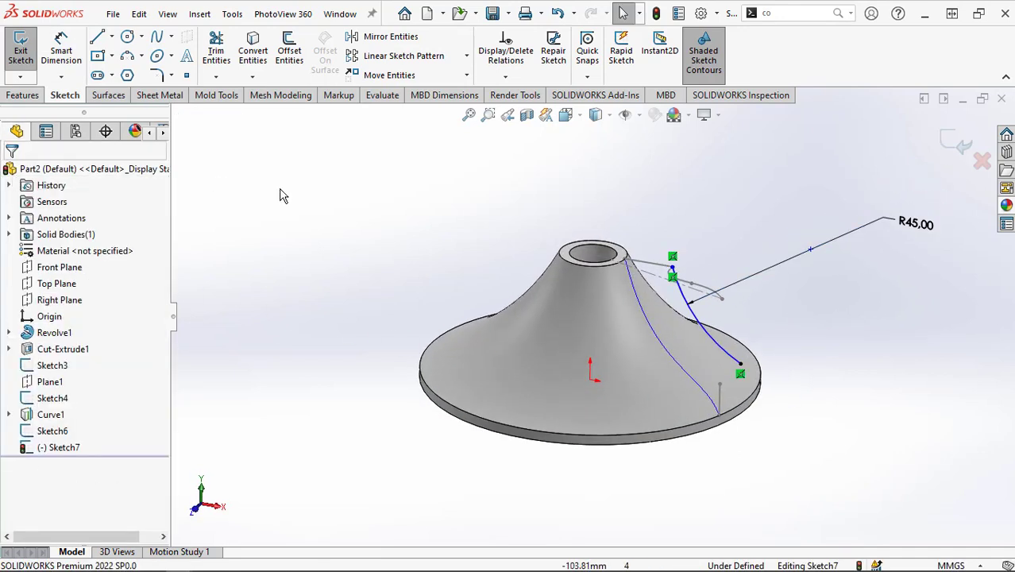
{"action": "left_click", "coordinate": [960, 143]}
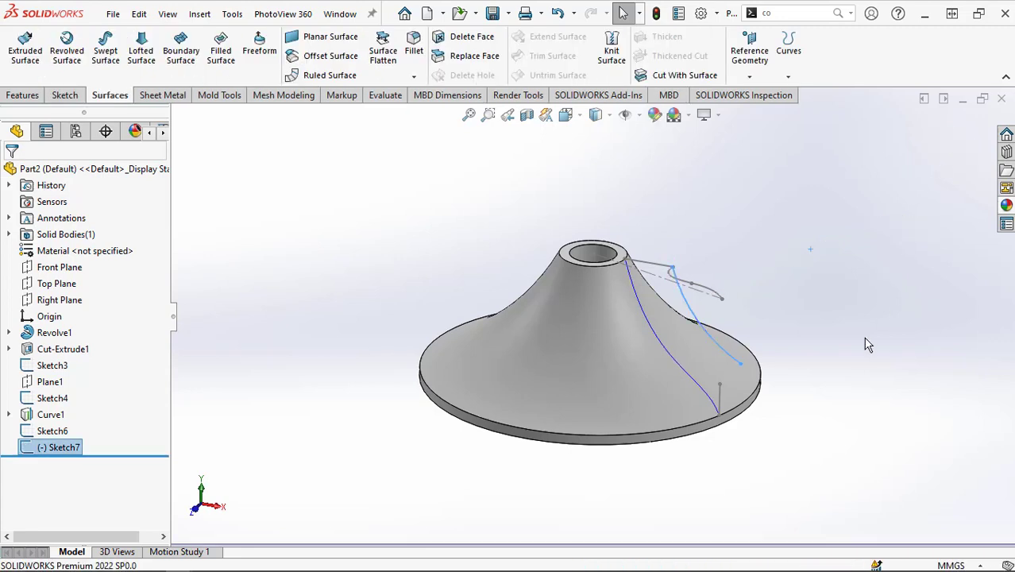
{"action": "left_click", "coordinate": [859, 354]}
- Create a sketch-on-sketch projected curve from the Front Plane arc and the spline sketch on the hub's top face
{"action": "middle_click_drag", "start_coordinate": [859, 355], "coordinate": [858, 405]}
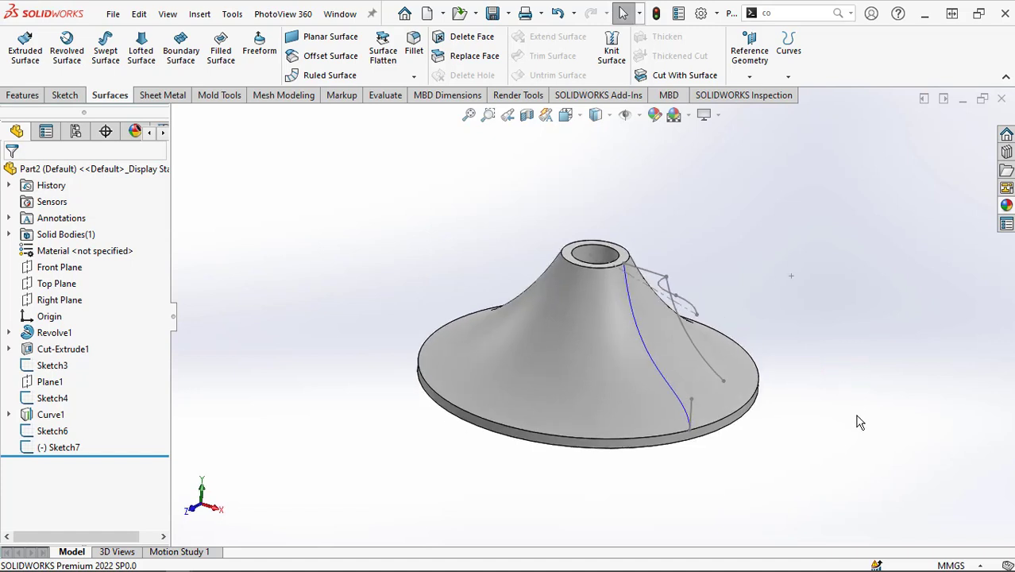
{"action": "scroll", "coordinate": [860, 422], "scroll_direction": "down", "scroll_amount": 1}
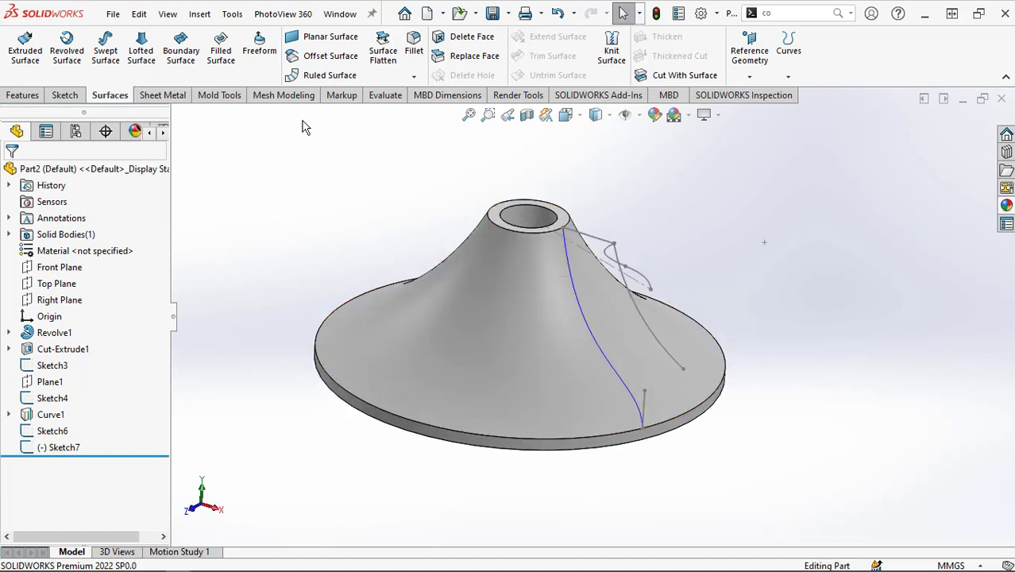
{"action": "left_click", "coordinate": [789, 46]}
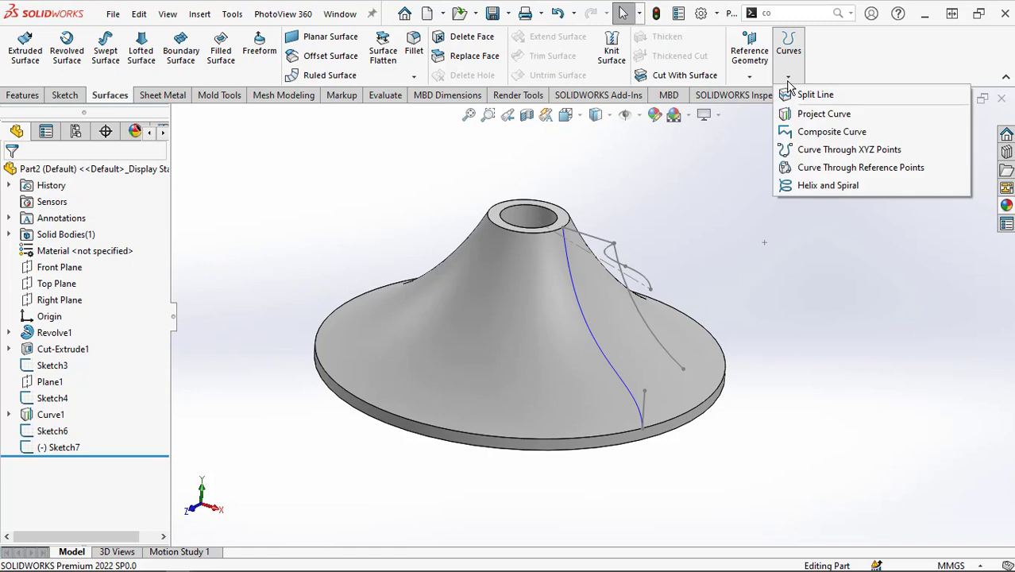
{"action": "left_click", "coordinate": [823, 113]}
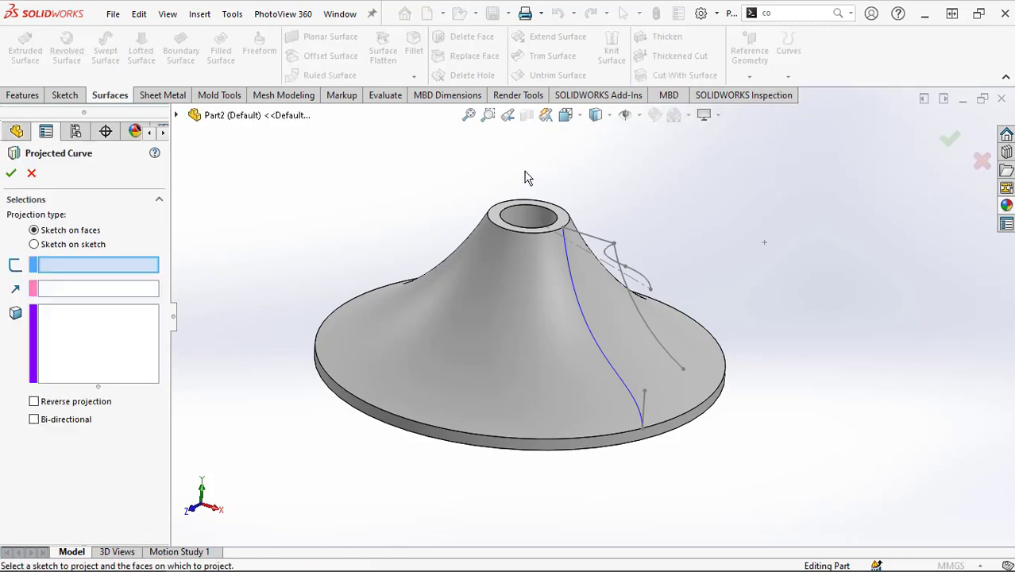
{"action": "left_click", "coordinate": [34, 245]}
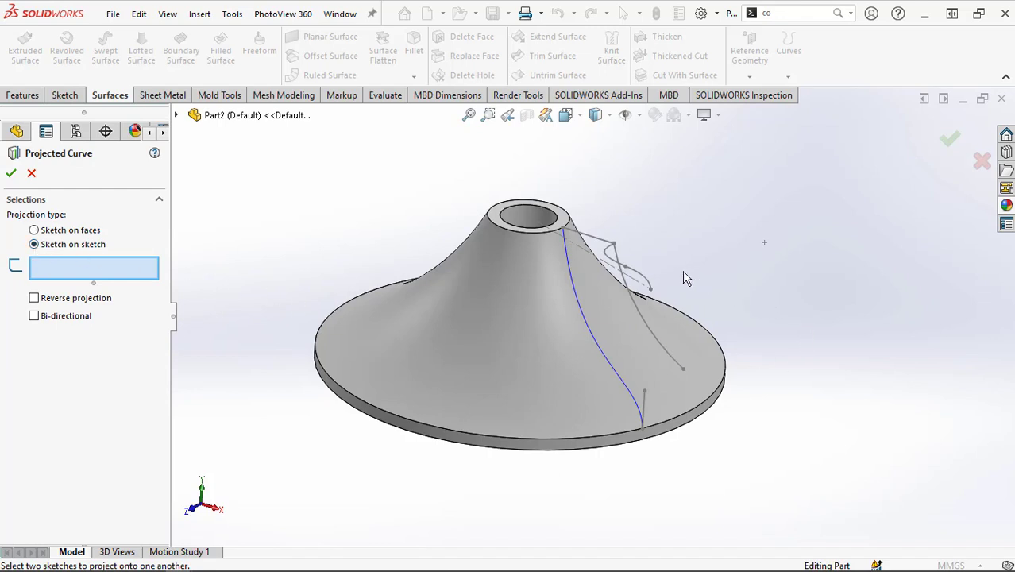
{"action": "left_click", "coordinate": [618, 260]}
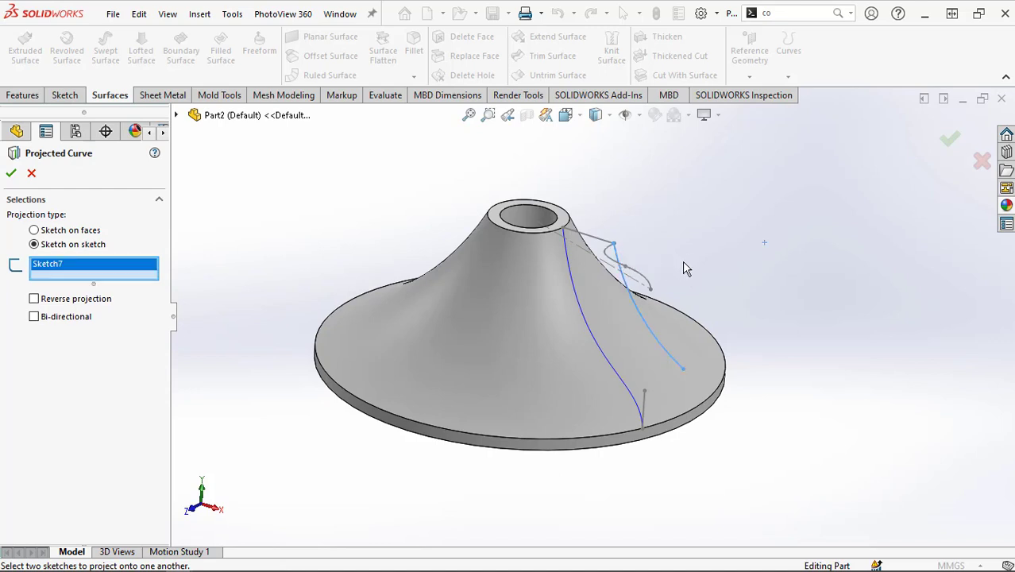
{"action": "left_click", "coordinate": [642, 277]}
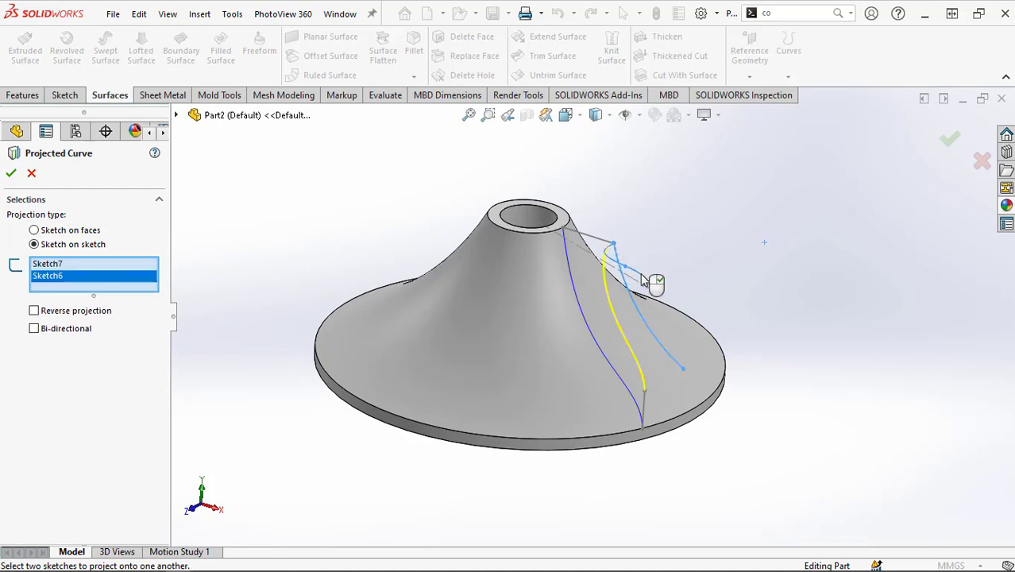
{"action": "left_click", "coordinate": [10, 175]}
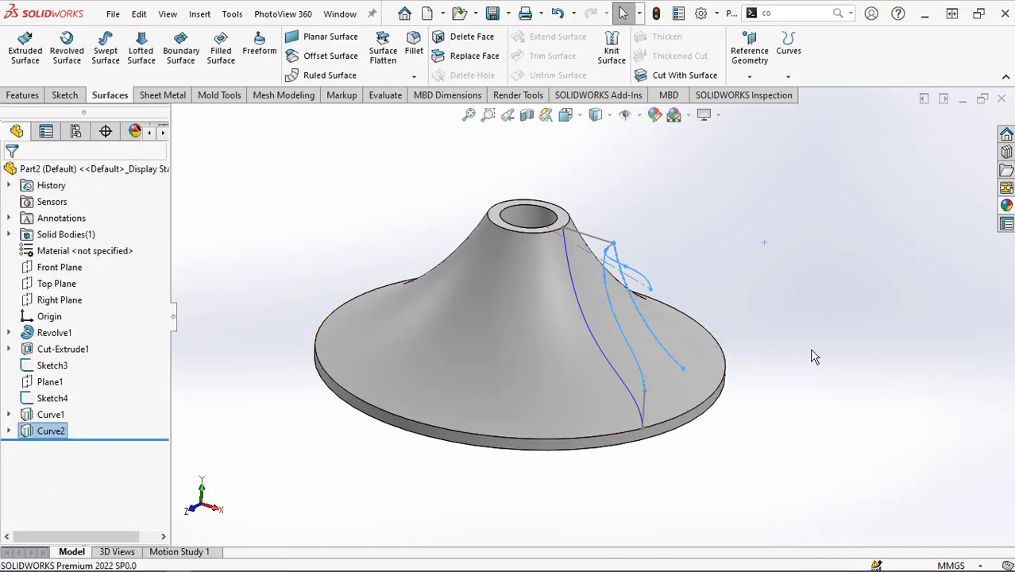
- Loft the blade surface between the two short edge-line sketches, using both projected curves as guide curves
{"action": "middle_click_drag", "start_coordinate": [758, 390], "coordinate": [761, 420]}
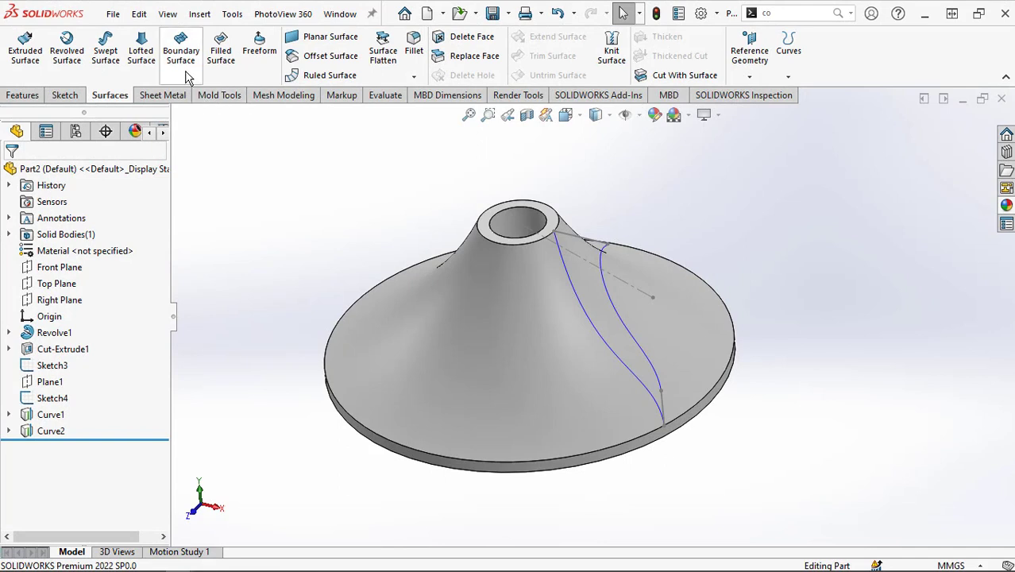
{"action": "left_click", "coordinate": [141, 68]}
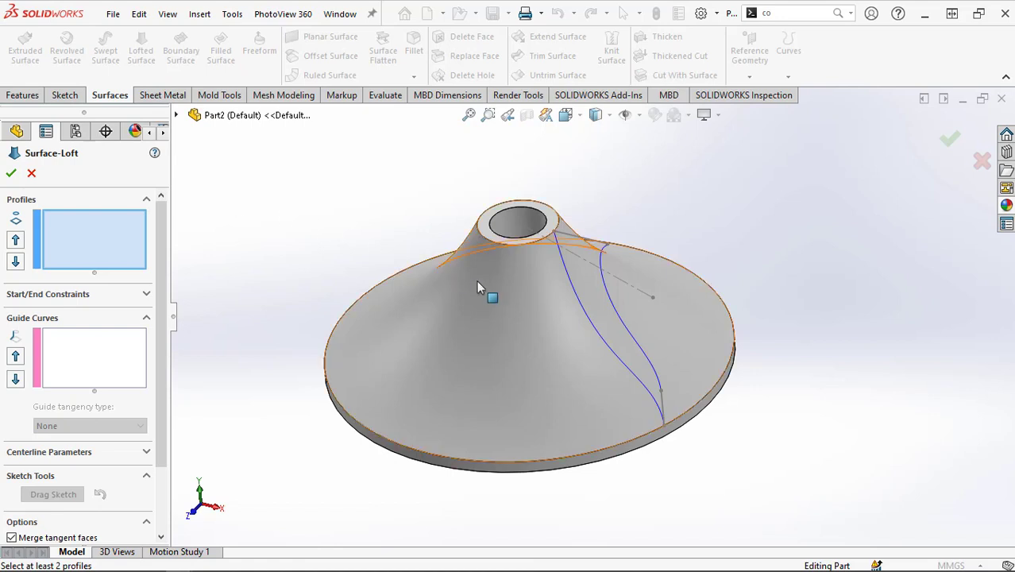
{"action": "left_click", "coordinate": [571, 240]}
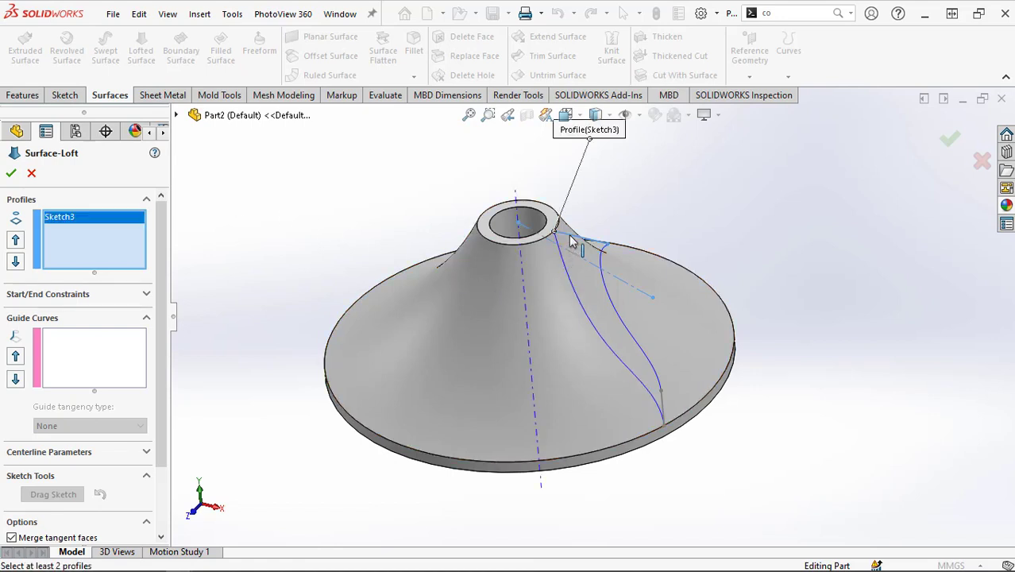
{"action": "left_click", "coordinate": [665, 409]}
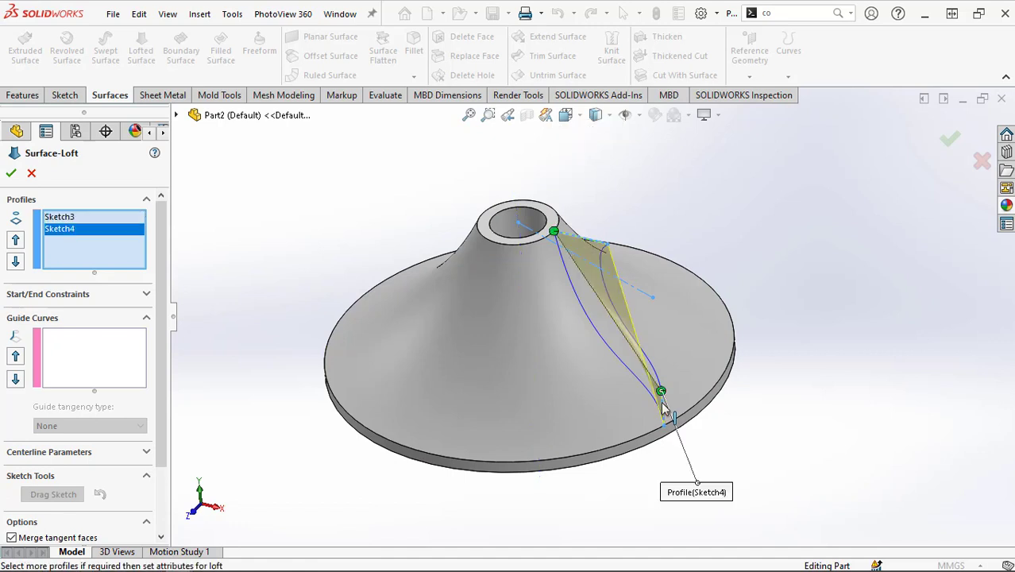
{"action": "left_click", "coordinate": [91, 354]}
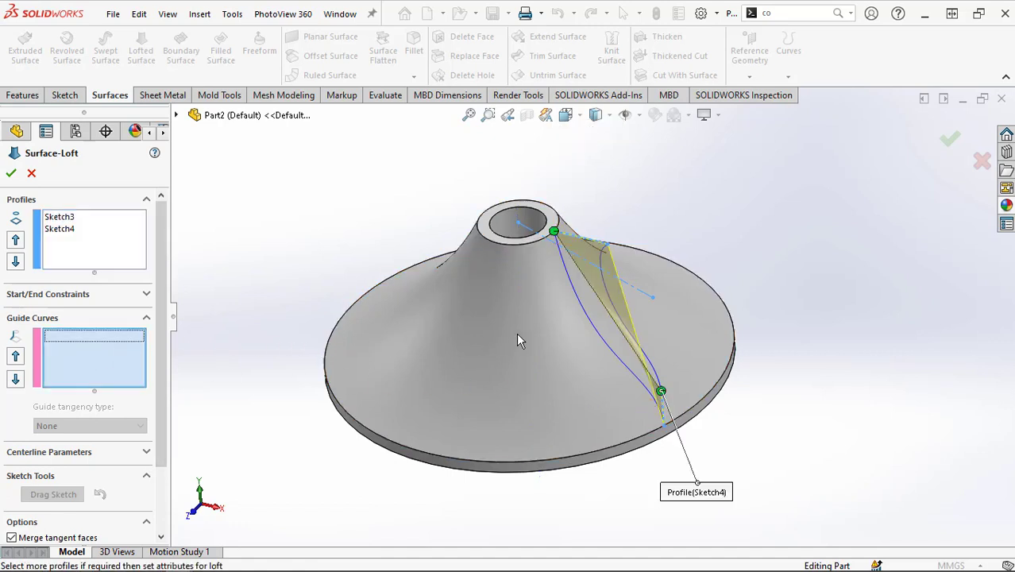
{"action": "left_click", "coordinate": [600, 340]}
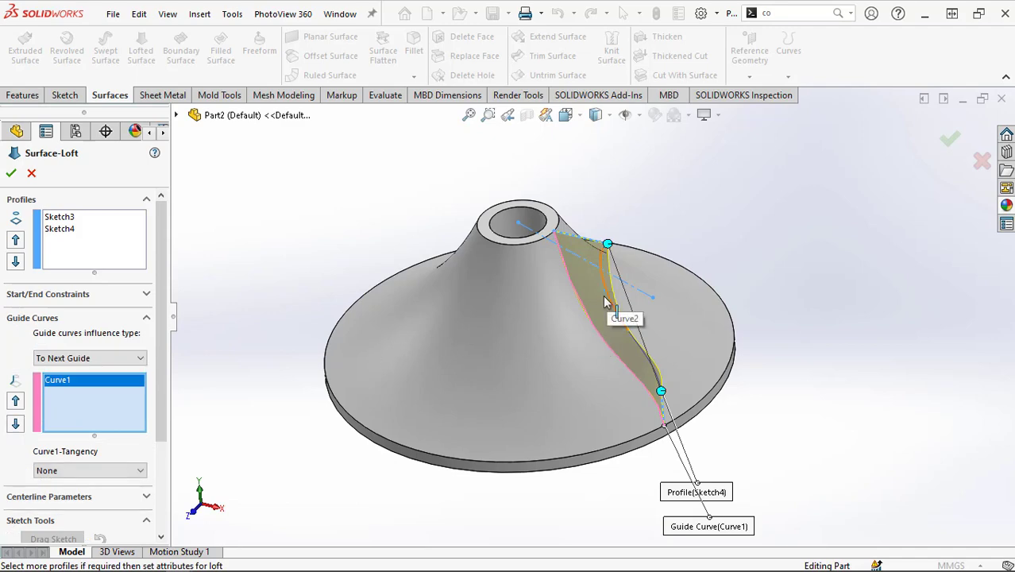
{"action": "middle_click_drag", "start_coordinate": [612, 318], "coordinate": [499, 398]}
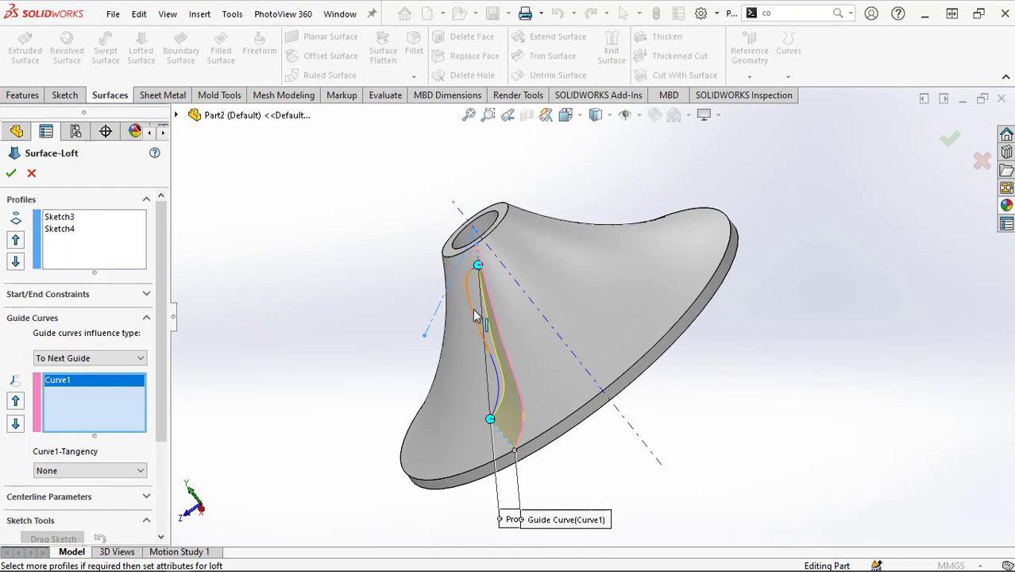
{"action": "left_click", "coordinate": [475, 315]}
{"action": "middle_click_drag", "start_coordinate": [389, 382], "coordinate": [472, 340]}
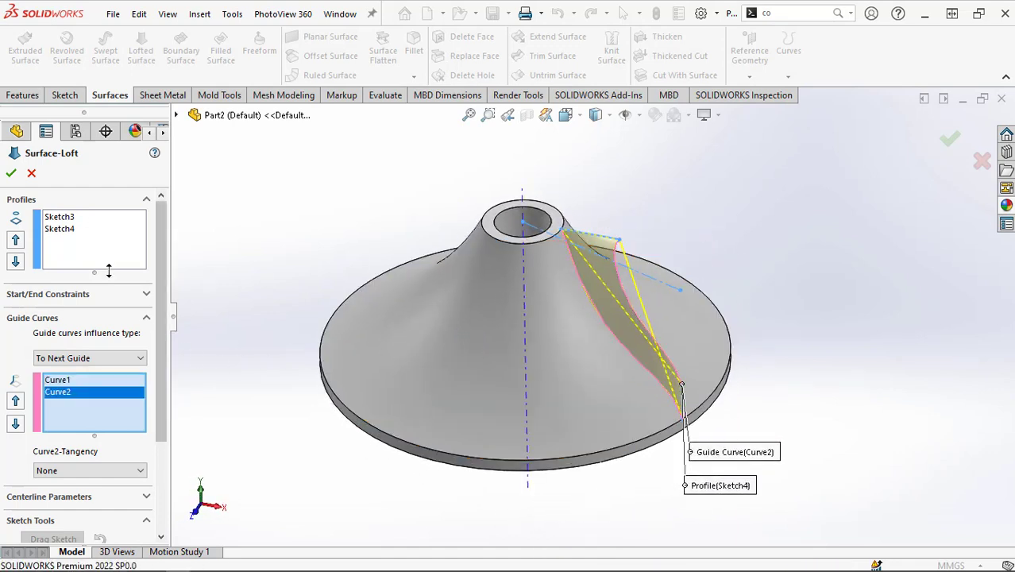
{"action": "left_click", "coordinate": [12, 174]}
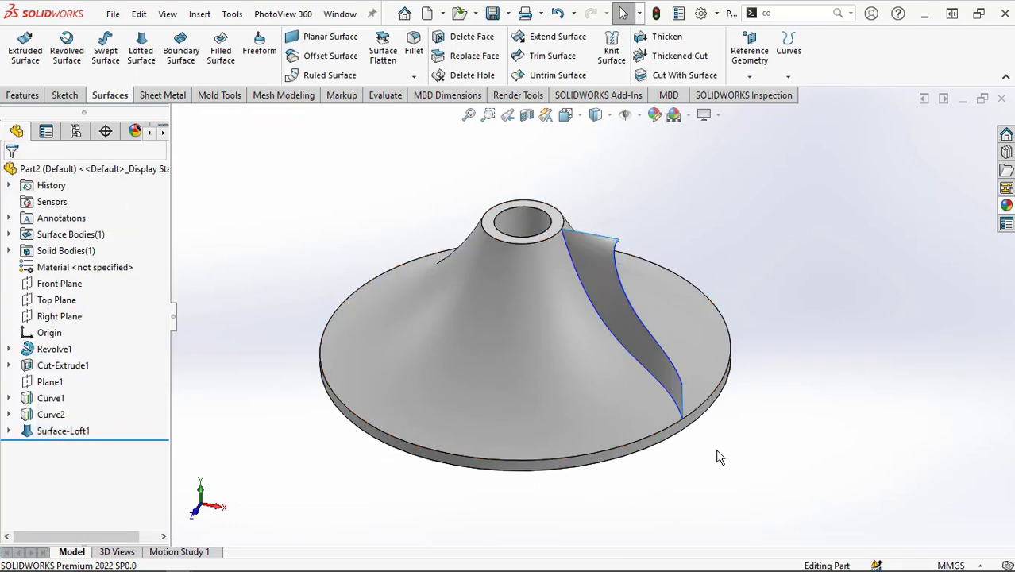
- Set up a 2 mm same-surface extension of the blade surface along its long edge on the hub
{"action": "middle_click_drag", "start_coordinate": [715, 442], "coordinate": [630, 324]}
{"action": "scroll", "coordinate": [630, 323], "scroll_direction": "down", "scroll_amount": 3}
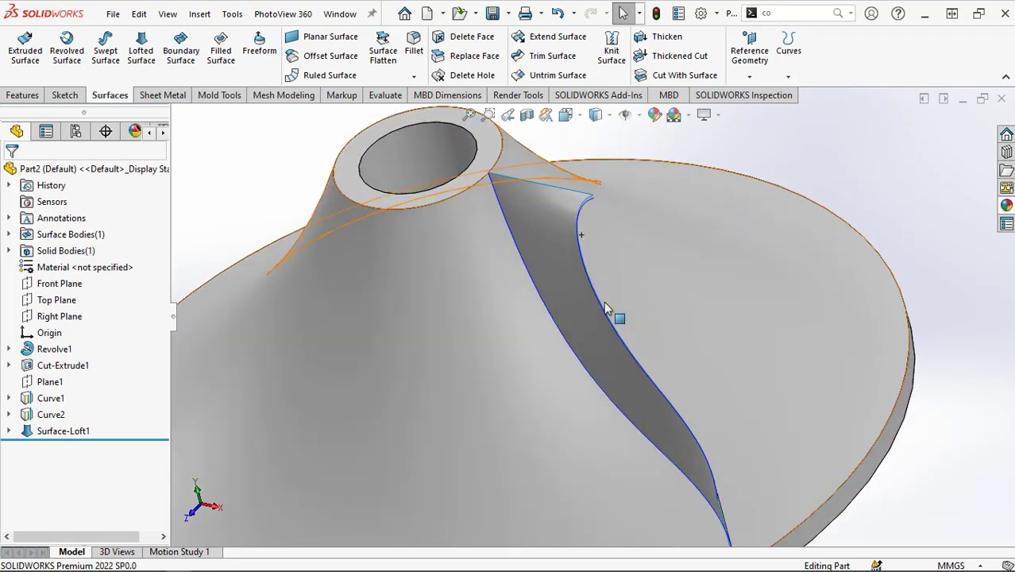
{"action": "scroll", "coordinate": [616, 329], "scroll_direction": "up", "scroll_amount": 4}
{"action": "scroll", "coordinate": [717, 485], "scroll_direction": "down", "scroll_amount": 2}
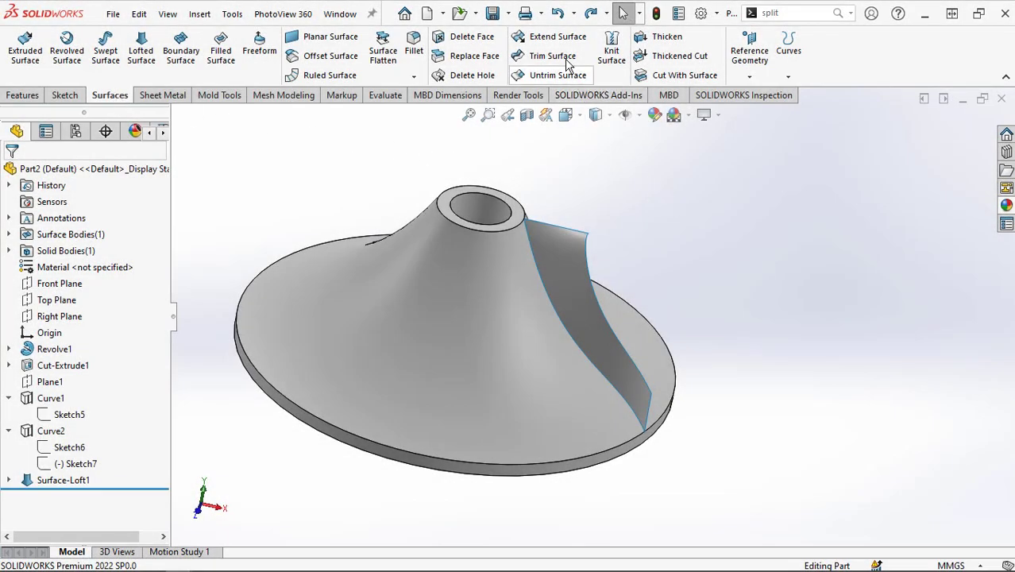
{"action": "left_click", "coordinate": [557, 37]}
{"action": "scroll", "coordinate": [530, 311], "scroll_direction": "down", "scroll_amount": 3}
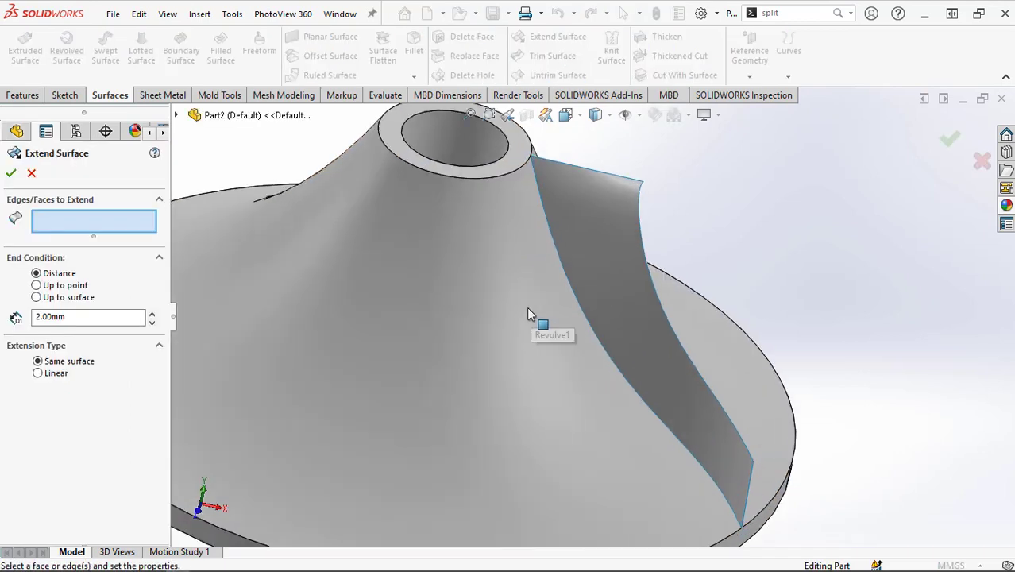
{"action": "scroll", "coordinate": [531, 314], "scroll_direction": "down", "scroll_amount": 5}
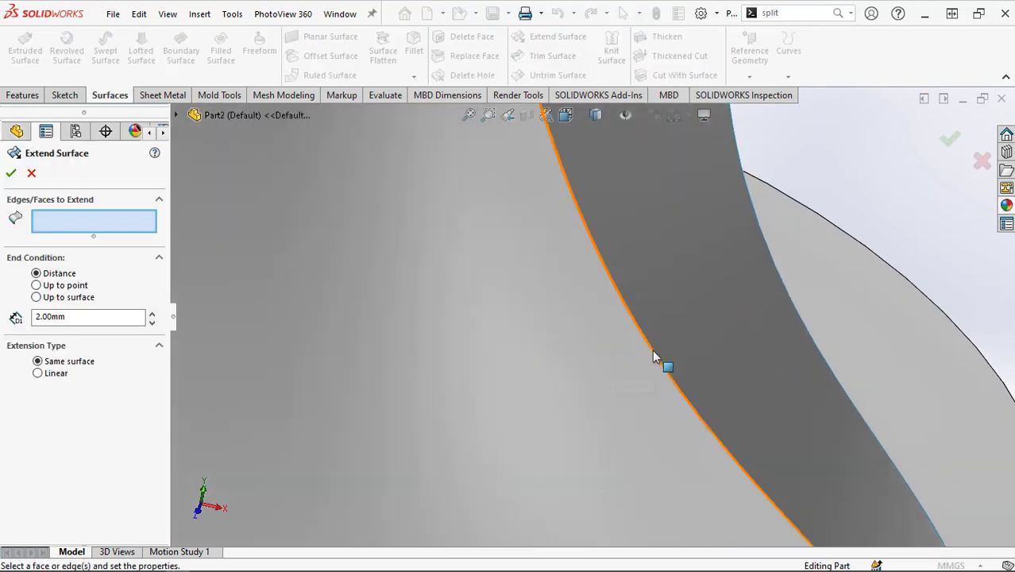
{"action": "left_click", "coordinate": [653, 352]}
- Add the blade's rim-end and bore-end edges to the 2 mm surface extension and apply it
{"action": "scroll", "coordinate": [653, 355], "scroll_direction": "up", "scroll_amount": 6}
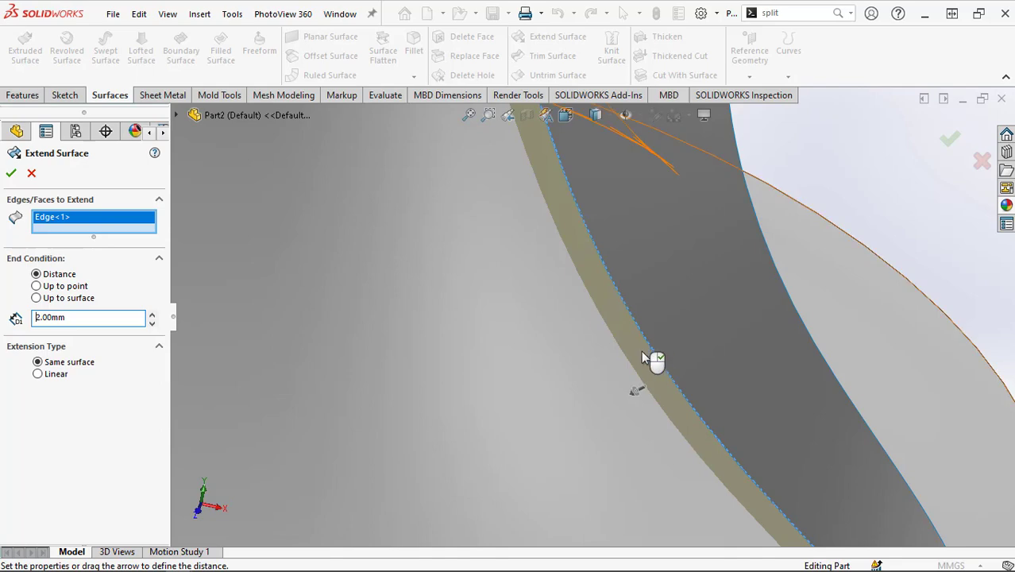
{"action": "scroll", "coordinate": [717, 448], "scroll_direction": "down", "scroll_amount": 3}
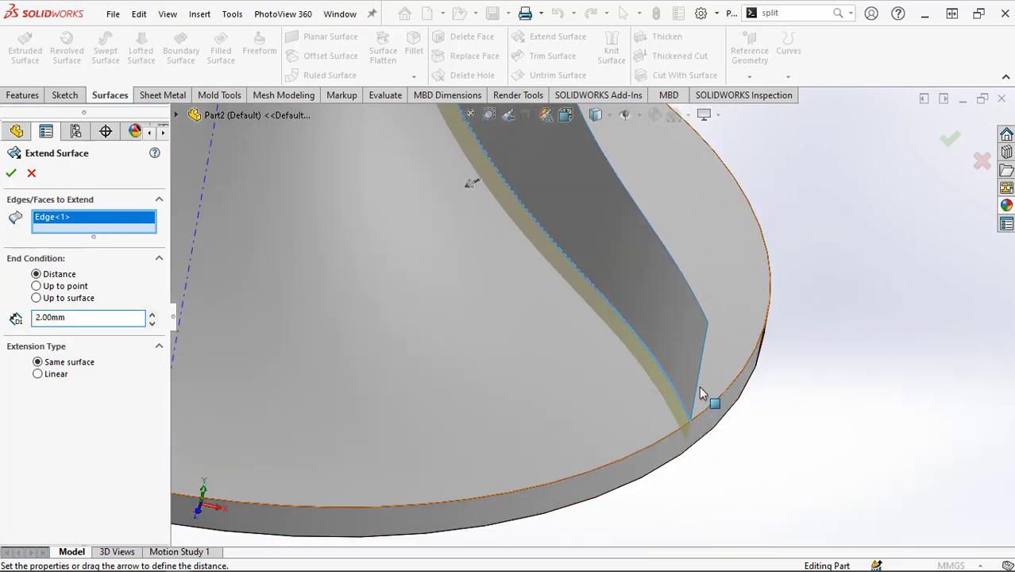
{"action": "left_click", "coordinate": [697, 418]}
{"action": "scroll", "coordinate": [700, 421], "scroll_direction": "up", "scroll_amount": 5}
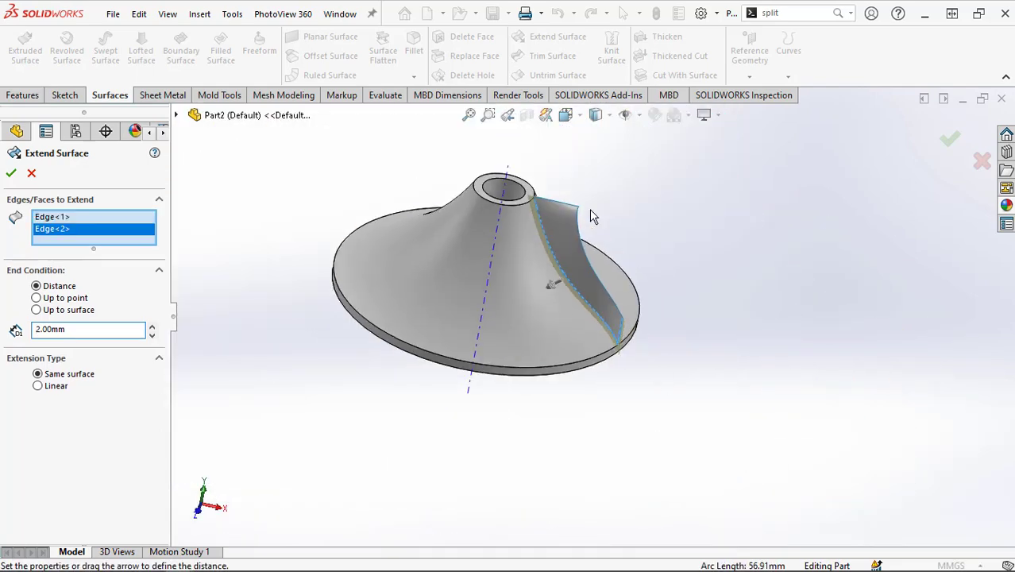
{"action": "scroll", "coordinate": [595, 238], "scroll_direction": "down", "scroll_amount": 5}
{"action": "left_click", "coordinate": [592, 307]}
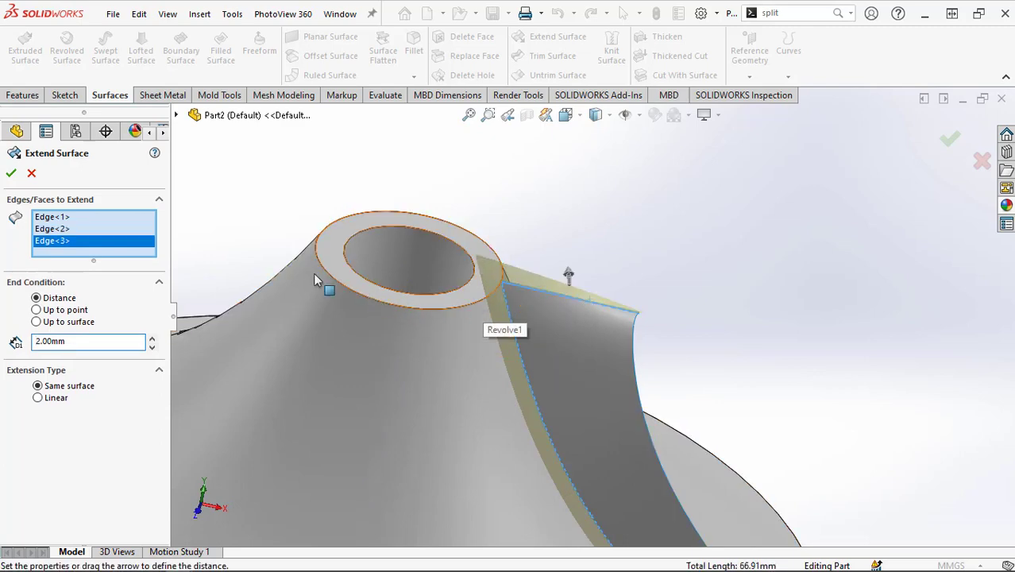
{"action": "left_click", "coordinate": [10, 173]}
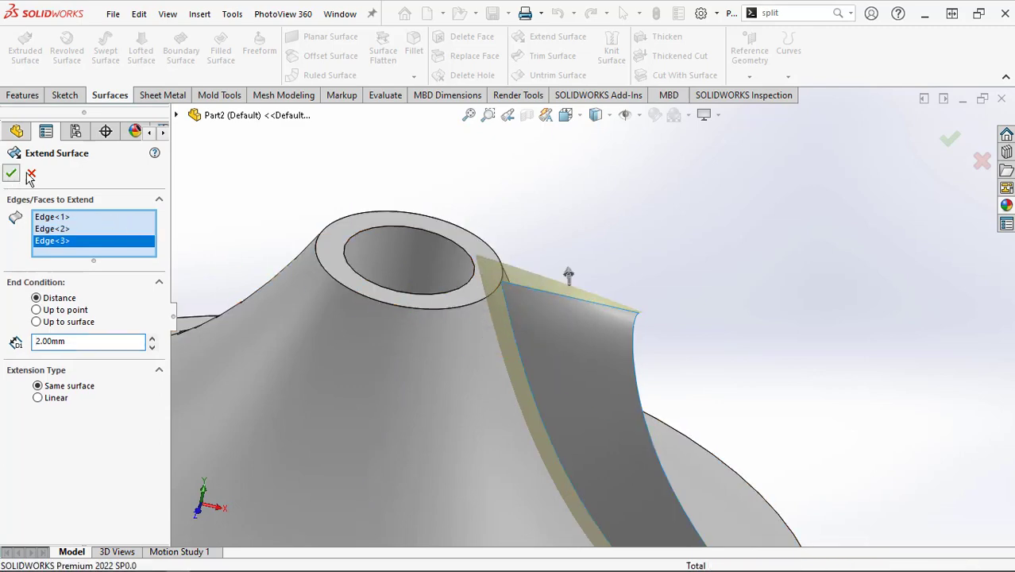
- Thicken the extended blade surface by 0.50 mm on both sides and merge it with the hub
{"action": "scroll", "coordinate": [641, 403], "scroll_direction": "up", "scroll_amount": 5}
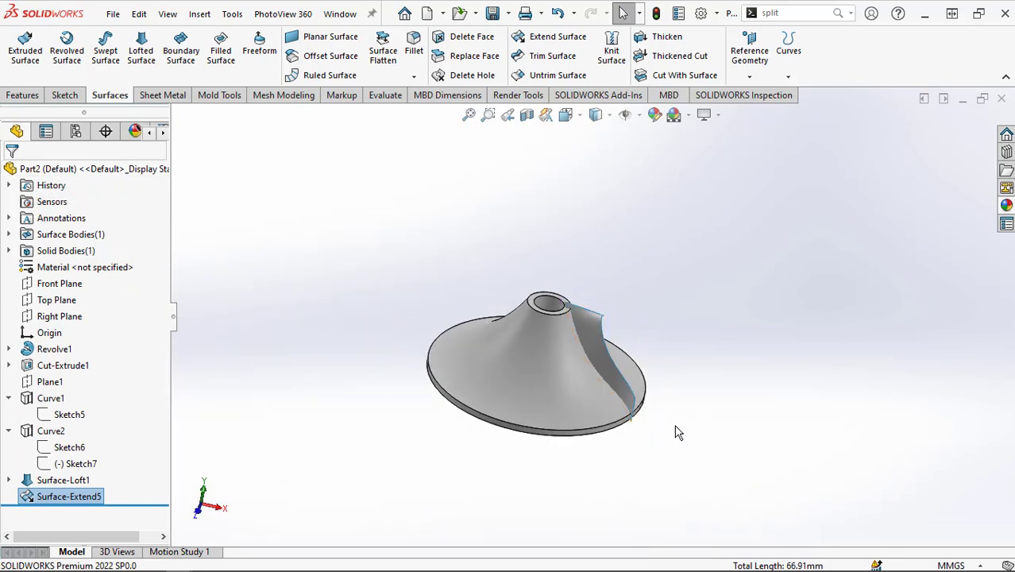
{"action": "scroll", "coordinate": [615, 396], "scroll_direction": "down", "scroll_amount": 4}
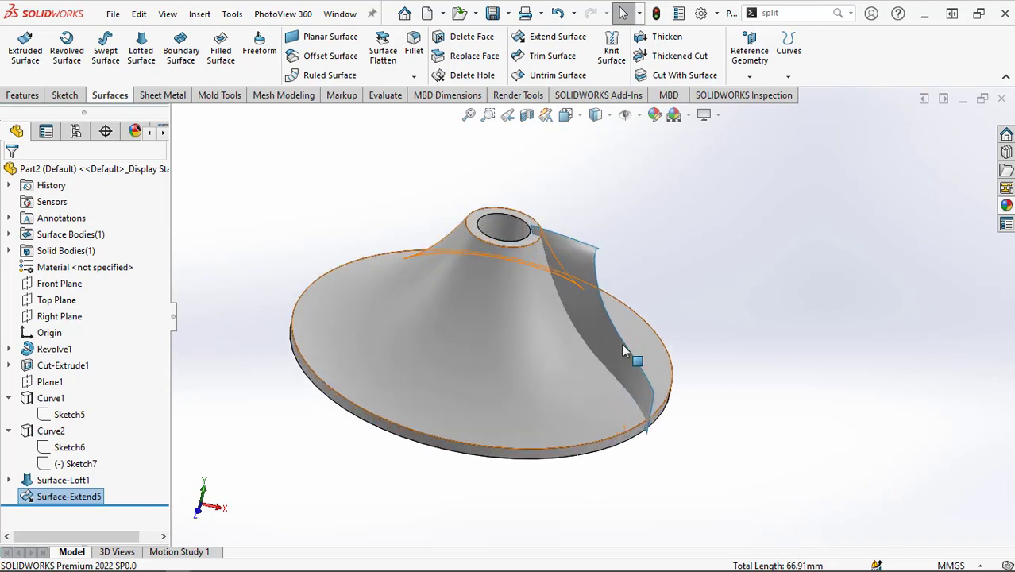
{"action": "left_click", "coordinate": [671, 280]}
{"action": "middle_click_drag", "start_coordinate": [671, 281], "coordinate": [630, 272]}
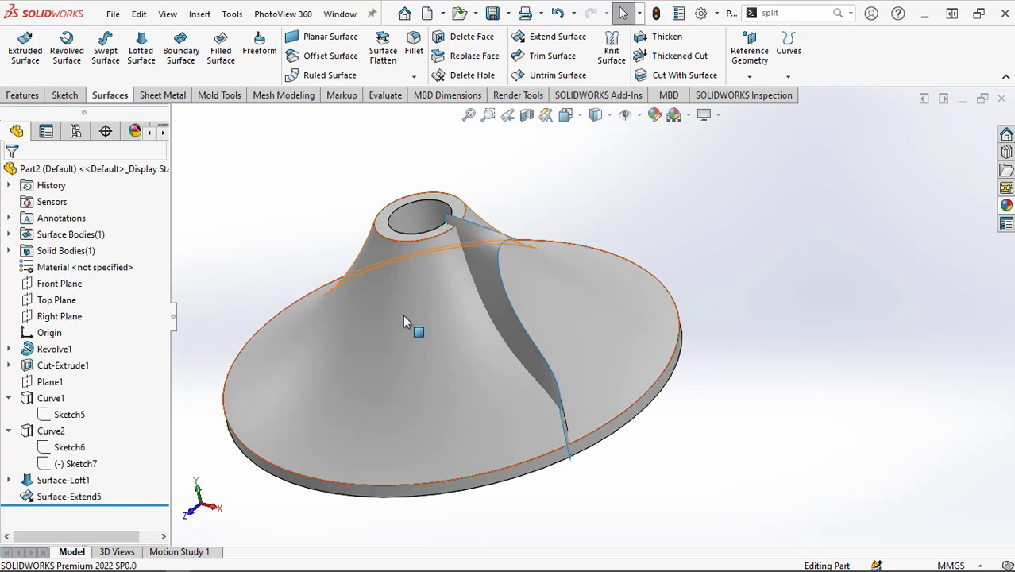
{"action": "scroll", "coordinate": [380, 317], "scroll_direction": "up", "scroll_amount": 1}
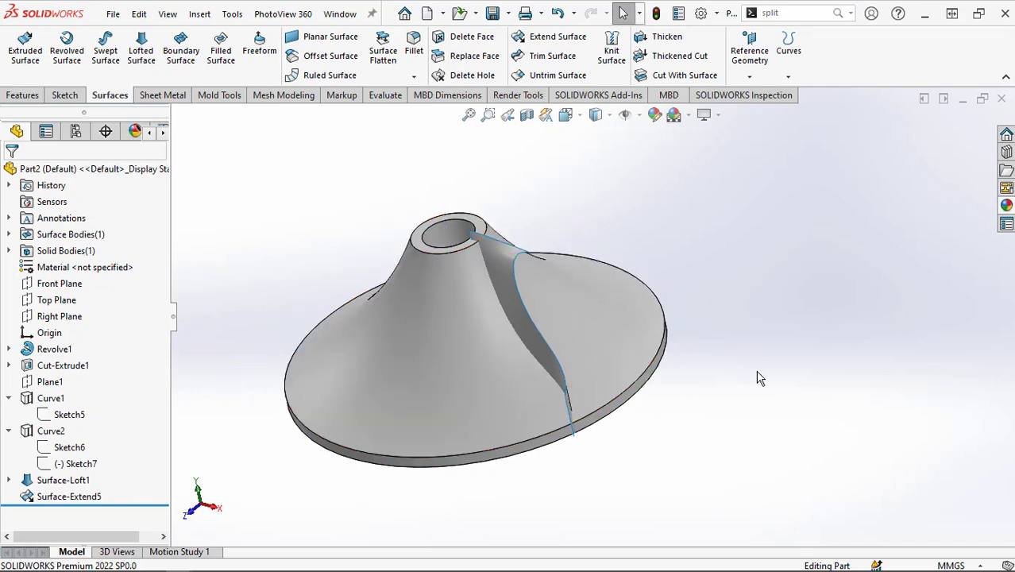
{"action": "left_click", "coordinate": [666, 36]}
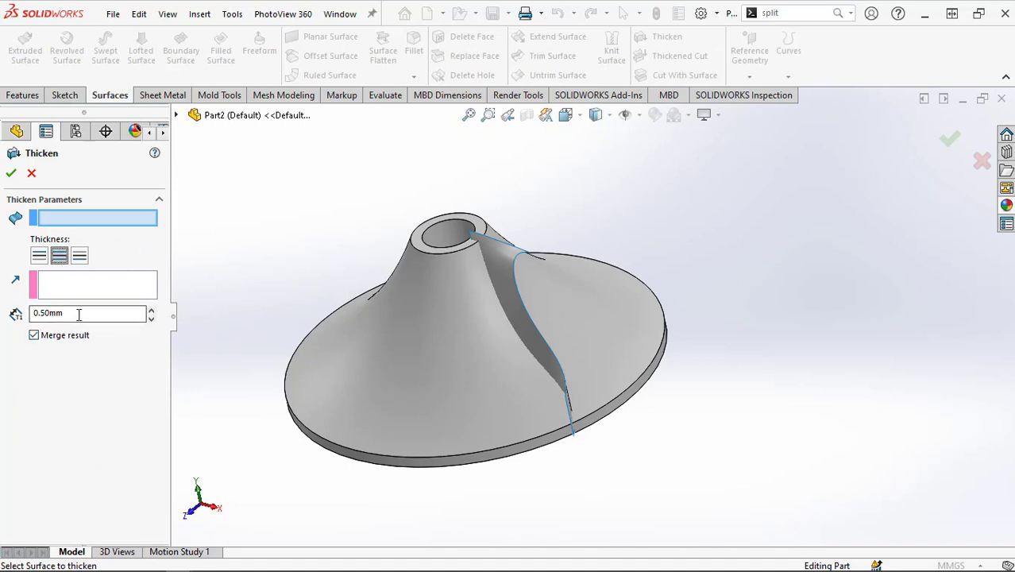
{"action": "left_click", "coordinate": [506, 283]}
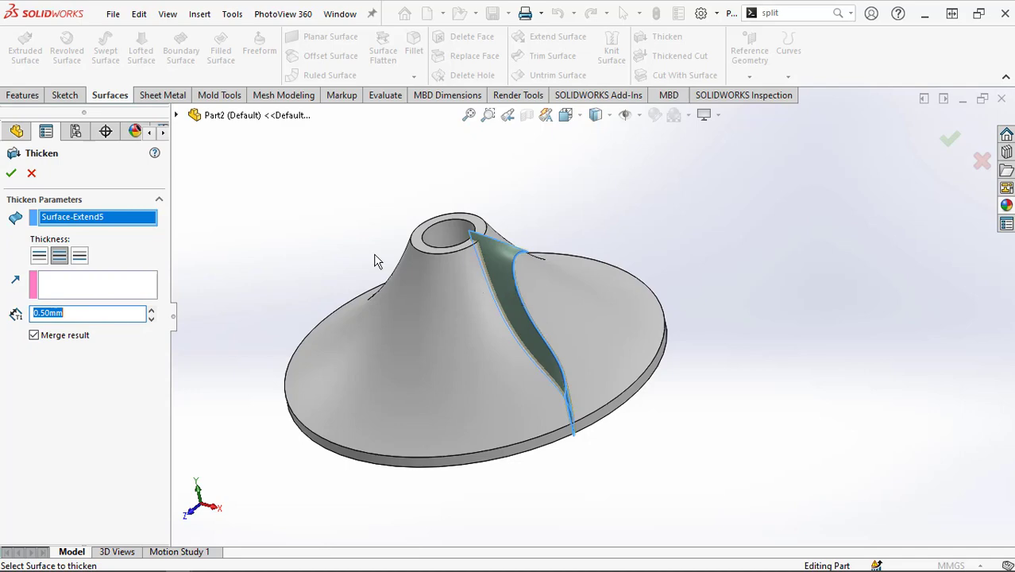
{"action": "left_click", "coordinate": [12, 174]}
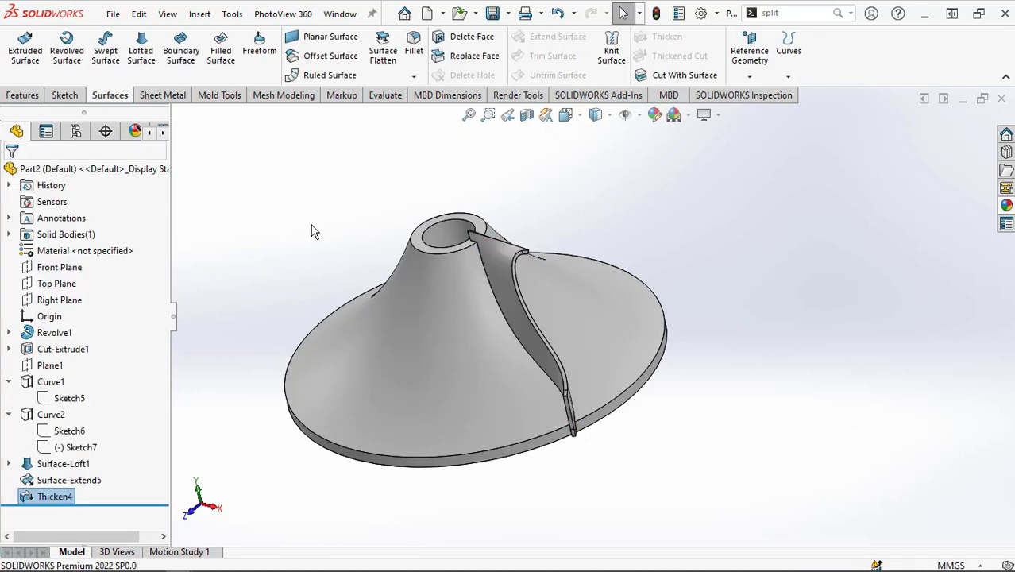
{"action": "scroll", "coordinate": [537, 272], "scroll_direction": "down", "scroll_amount": 3}
{"action": "middle_click_drag", "start_coordinate": [544, 290], "coordinate": [512, 284]}
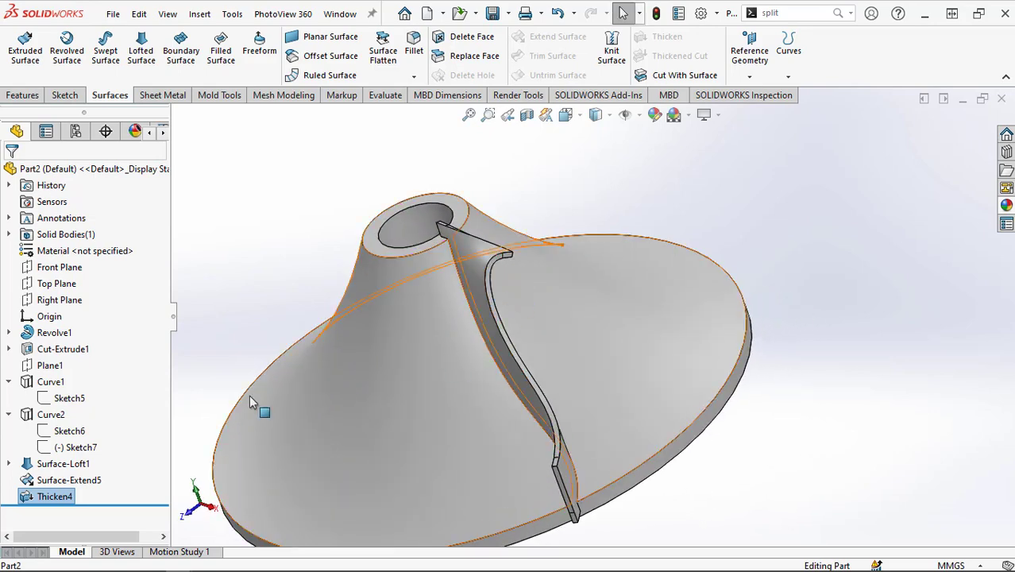
{"action": "left_click", "coordinate": [66, 401]}
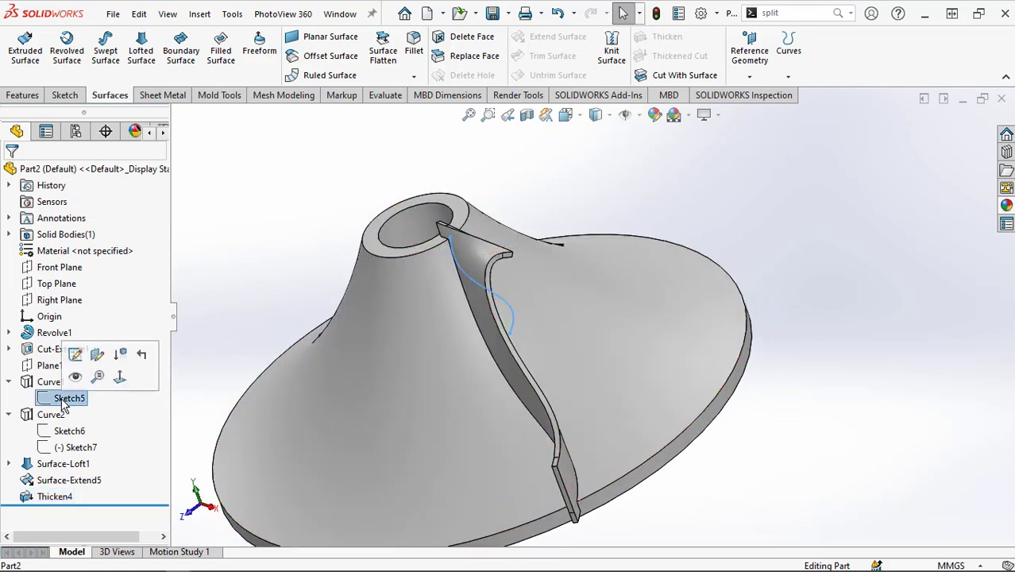
{"action": "left_click", "coordinate": [75, 354]}
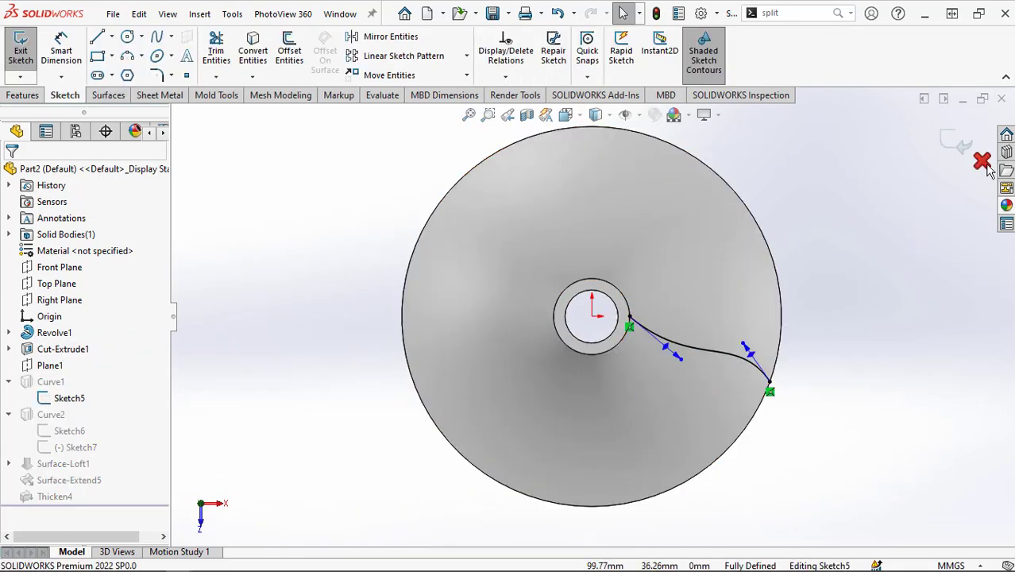
{"action": "left_click", "coordinate": [983, 162]}
{"action": "left_click", "coordinate": [539, 307]}
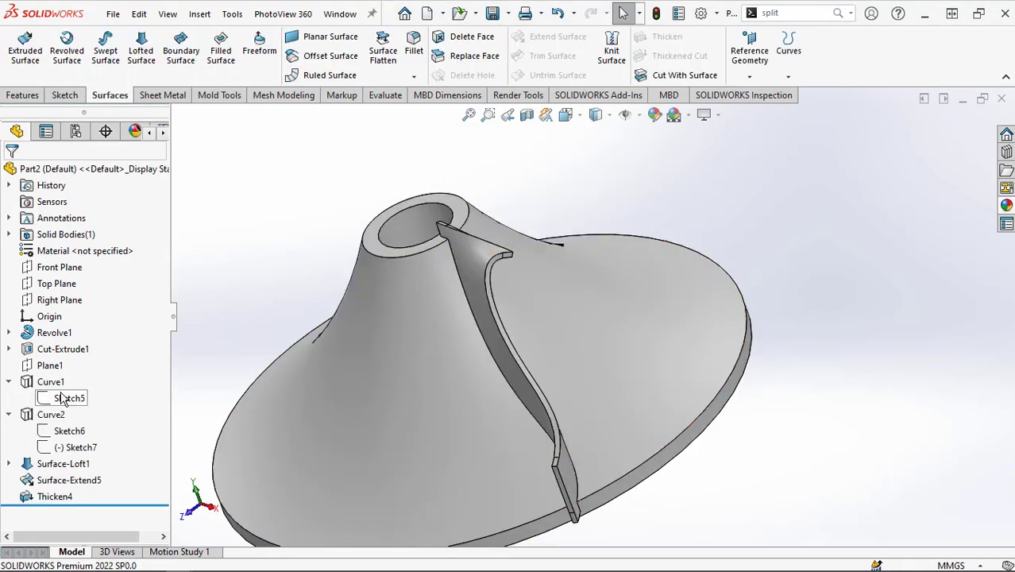
- Edit Curve2's spline sketch, turn the short spline's inner-end tangent handle slightly outward from the hub, and finish the sketch
{"action": "left_click", "coordinate": [68, 398]}
{"action": "left_click", "coordinate": [59, 431]}
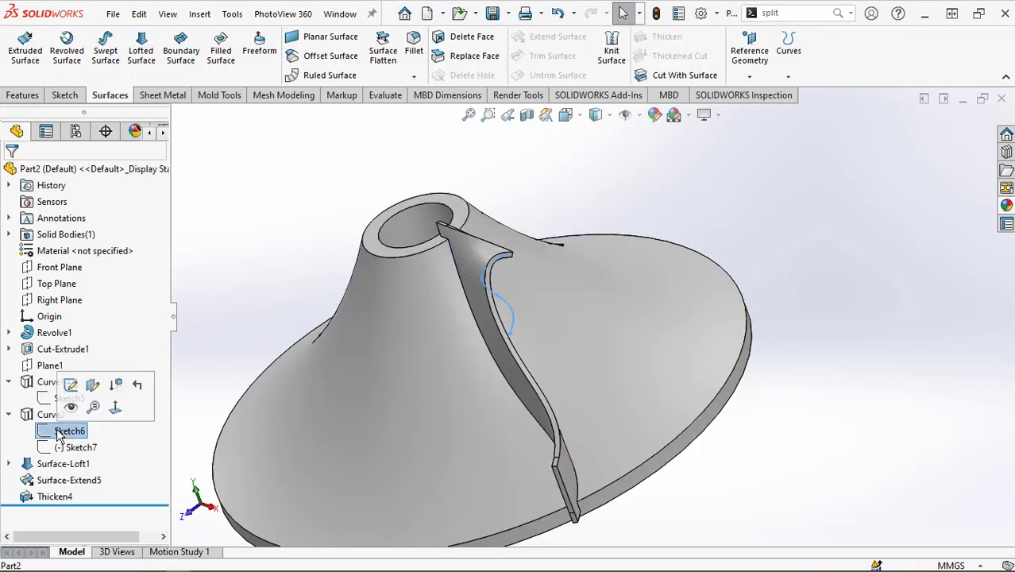
{"action": "left_click", "coordinate": [70, 384]}
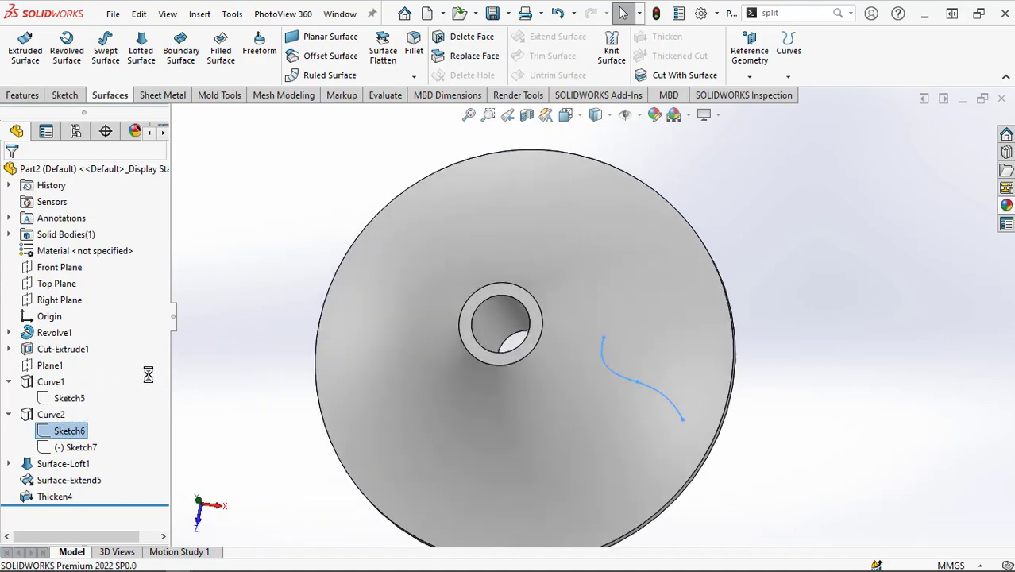
{"action": "scroll", "coordinate": [715, 346], "scroll_direction": "down", "scroll_amount": 5}
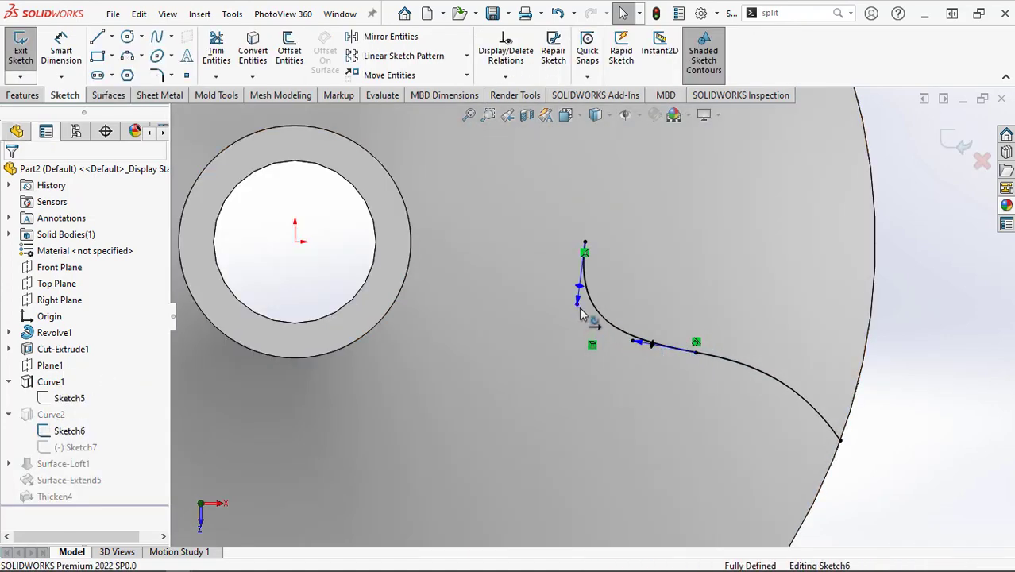
{"action": "left_click_drag", "start_coordinate": [592, 316], "coordinate": [609, 322]}
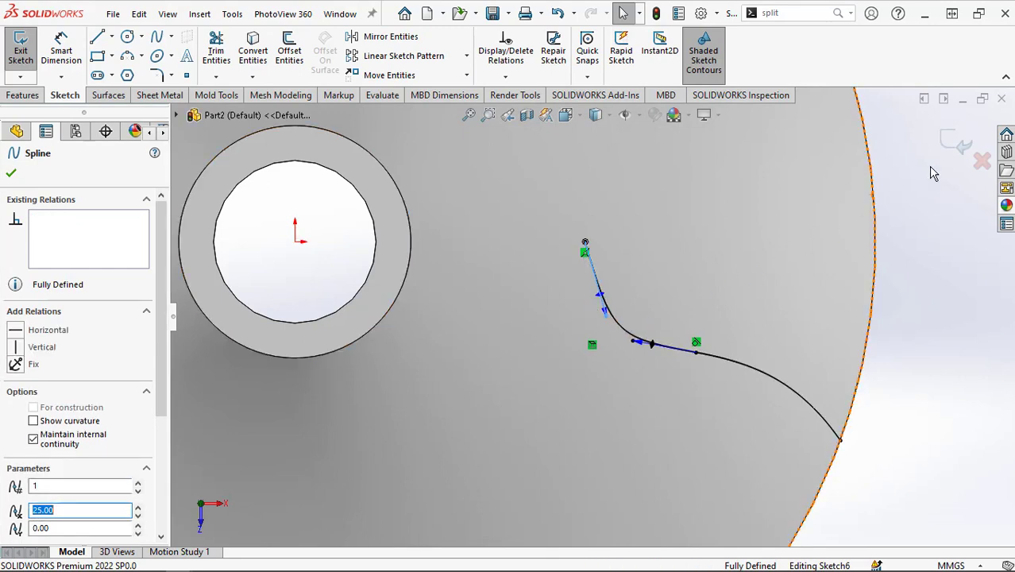
{"action": "left_click", "coordinate": [872, 310]}
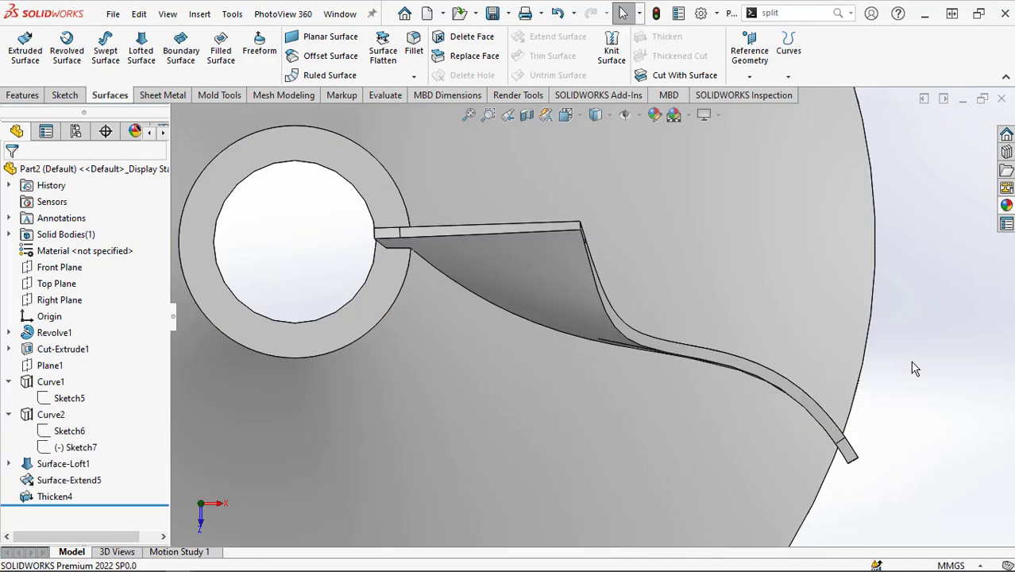
{"action": "scroll", "coordinate": [913, 364], "scroll_direction": "up", "scroll_amount": 3}
{"action": "mouse_move", "coordinate": [913, 365]}
{"action": "middle_mouse_down"}
{"action": "mouse_move", "coordinate": [637, 353]}
{"action": "mouse_move", "coordinate": [553, 278]}
{"action": "mouse_move", "coordinate": [474, 292]}
{"action": "mouse_move", "coordinate": [487, 254]}
{"action": "mouse_move", "coordinate": [478, 265]}
{"action": "mouse_move", "coordinate": [534, 256]}
{"action": "mouse_move", "coordinate": [580, 218]}
{"action": "mouse_move", "coordinate": [564, 222]}
{"action": "mouse_move", "coordinate": [551, 326]}
{"action": "mouse_move", "coordinate": [630, 429]}
{"action": "middle_mouse_up"}
{"action": "scroll", "coordinate": [492, 257], "scroll_direction": "down", "scroll_amount": 3}
{"action": "scroll", "coordinate": [535, 255], "scroll_direction": "up", "scroll_amount": 3}
{"action": "scroll", "coordinate": [564, 222], "scroll_direction": "up", "scroll_amount": 3}
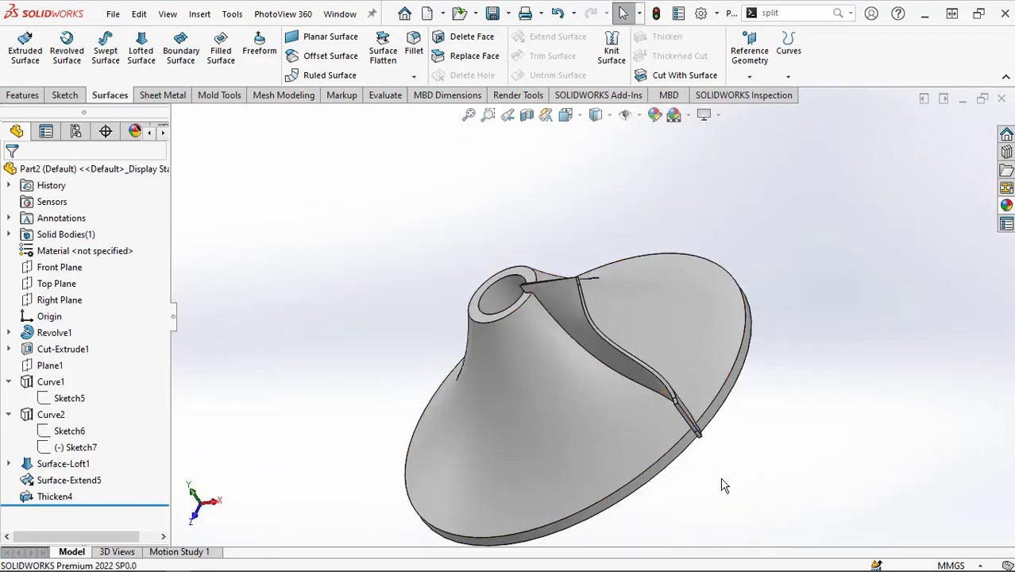
- Start a sketch on the hub's flat underside, convert its outer circular edge into a sketch circle, and finish the sketch
{"action": "middle_click_drag", "start_coordinate": [723, 485], "coordinate": [679, 346]}
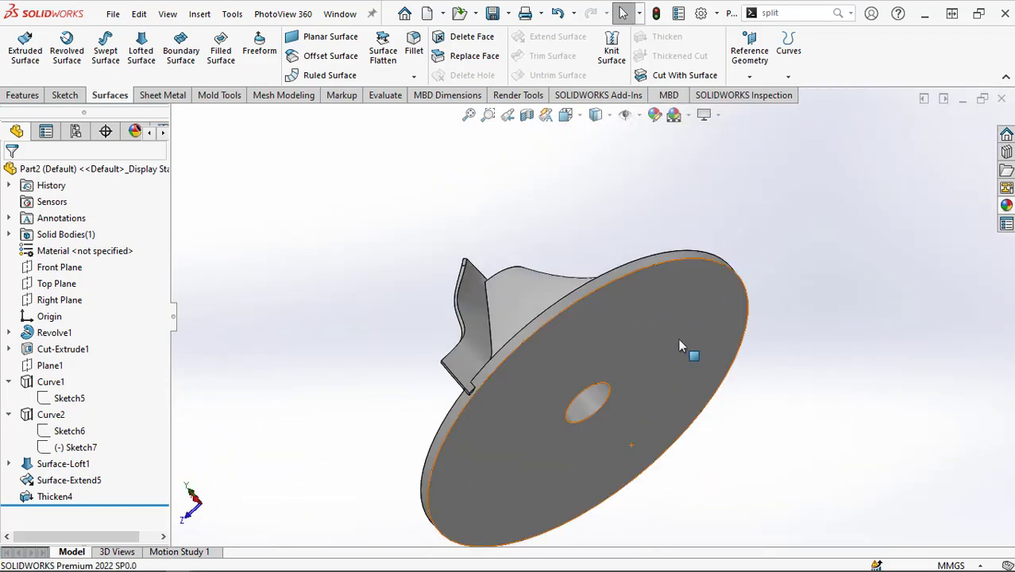
{"action": "left_click", "coordinate": [680, 346]}
{"action": "left_click", "coordinate": [743, 296]}
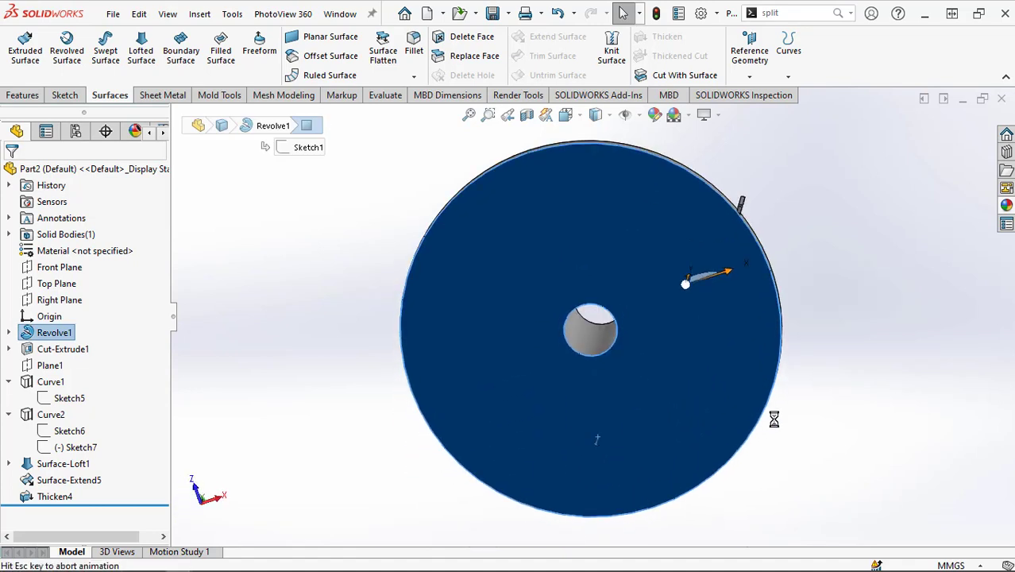
{"action": "left_click", "coordinate": [263, 62]}
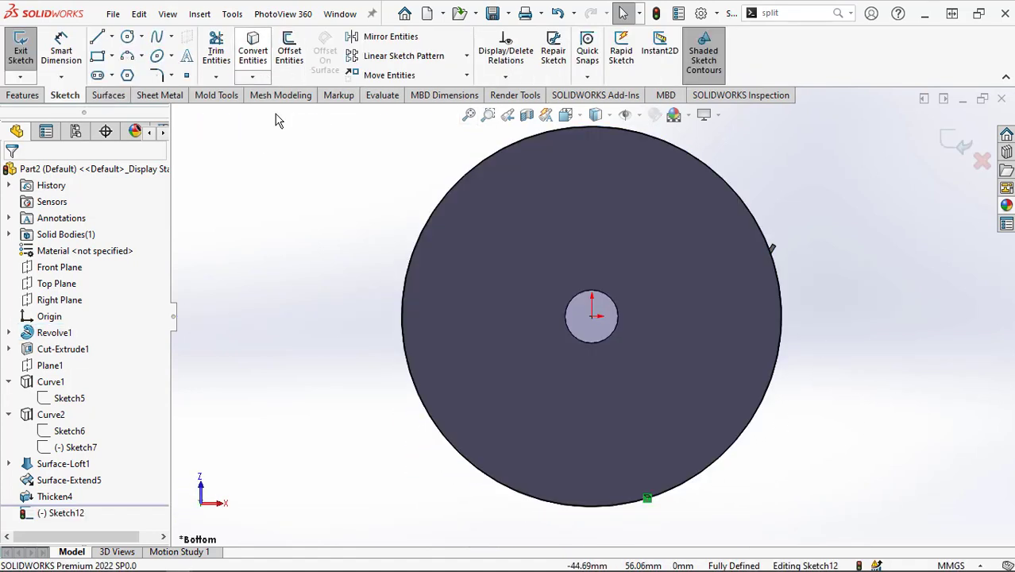
{"action": "left_click", "coordinate": [956, 143]}
{"action": "mouse_move", "coordinate": [823, 375]}
{"action": "middle_mouse_down"}
{"action": "mouse_move", "coordinate": [856, 363]}
{"action": "mouse_move", "coordinate": [625, 412]}
{"action": "middle_mouse_up"}
{"action": "scroll", "coordinate": [691, 273], "scroll_direction": "down", "scroll_amount": 3}
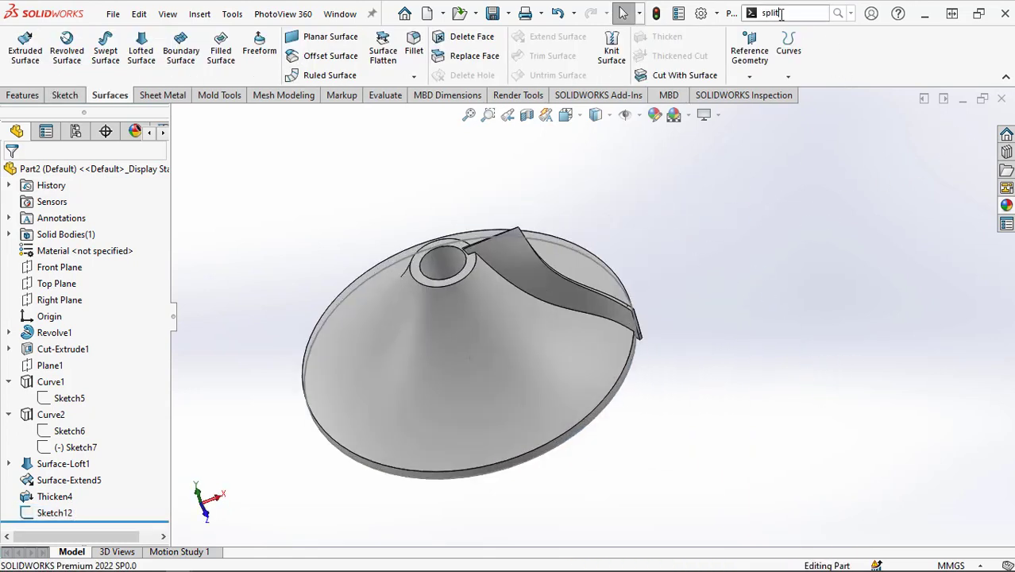
- Set up a Split with the new circle sketch and the hub's ring-shaped top face as trim tools, and cut the part
{"action": "type", "text": "split"}
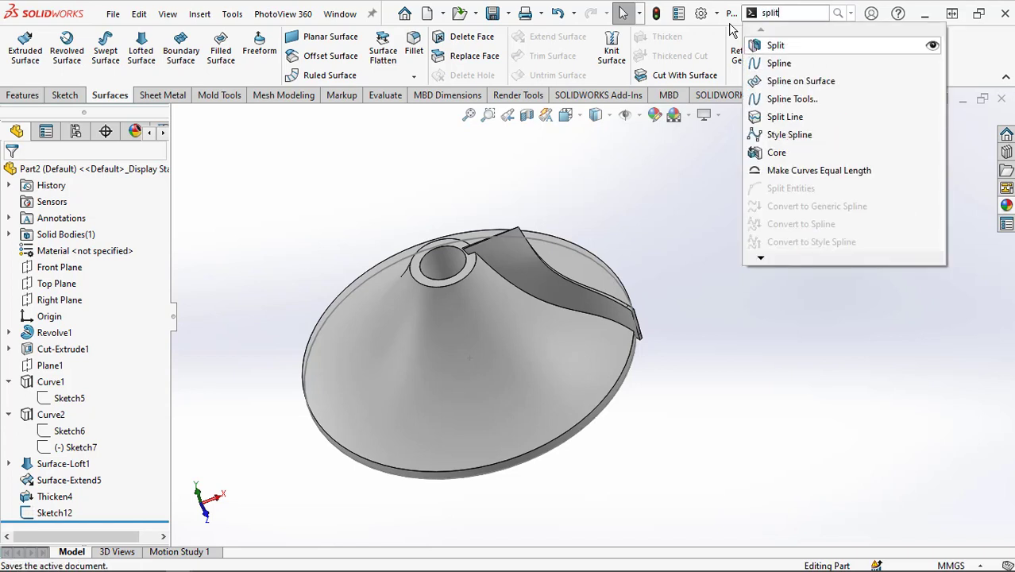
{"action": "key", "text": "Return"}
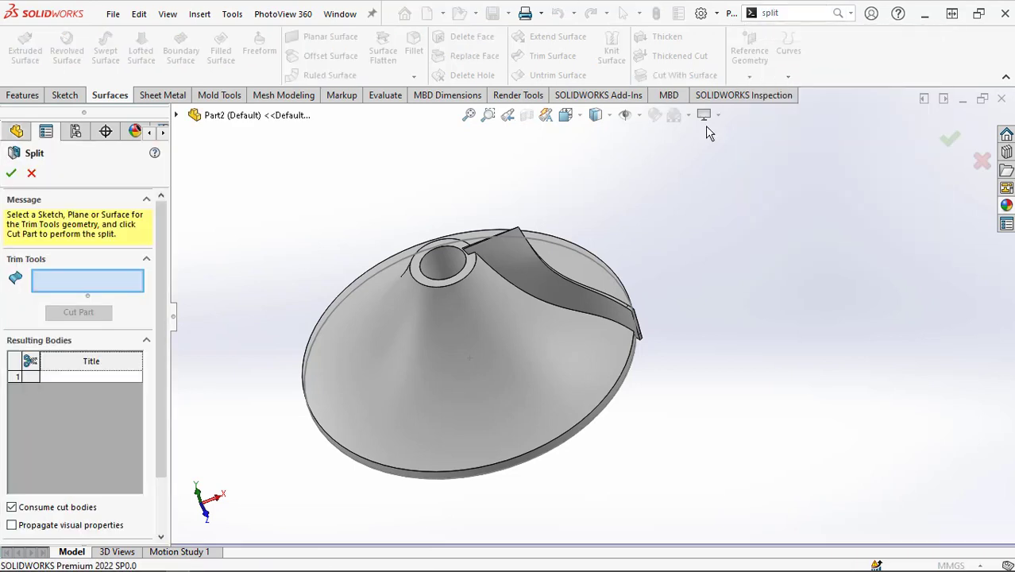
{"action": "scroll", "coordinate": [270, 465], "scroll_direction": "down", "scroll_amount": 1}
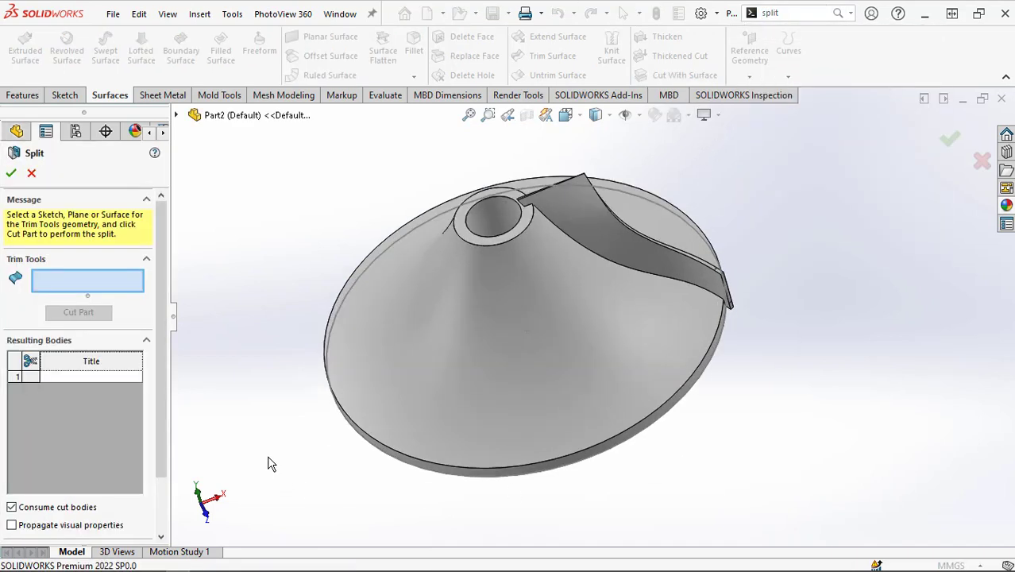
{"action": "left_click", "coordinate": [344, 303]}
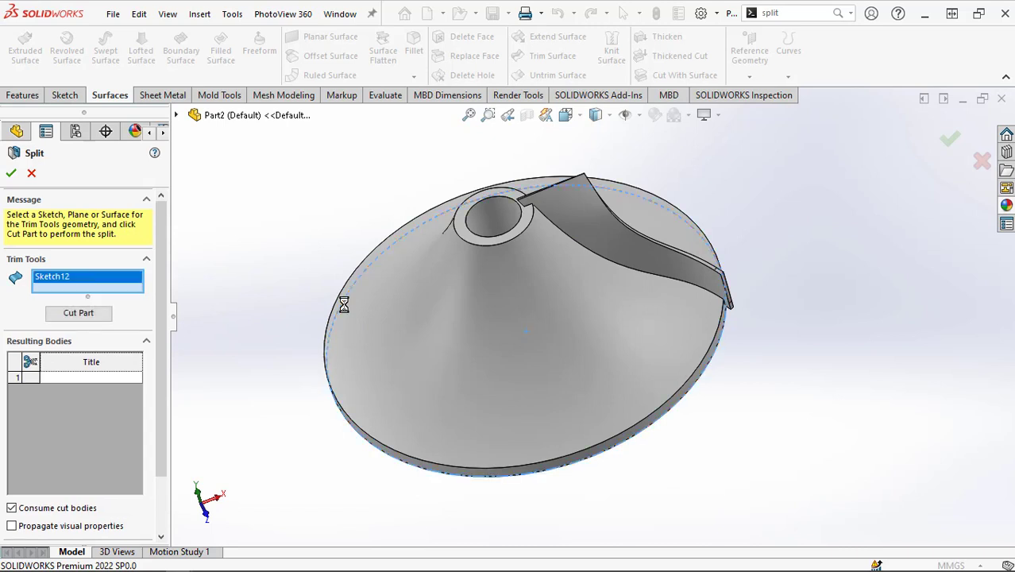
{"action": "left_click", "coordinate": [461, 221]}
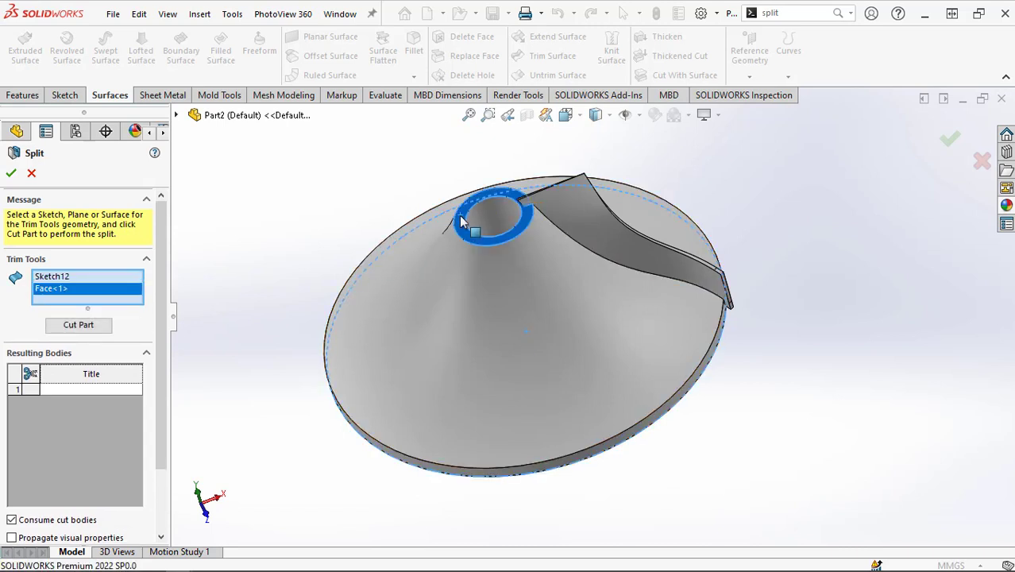
{"action": "left_click", "coordinate": [77, 325]}
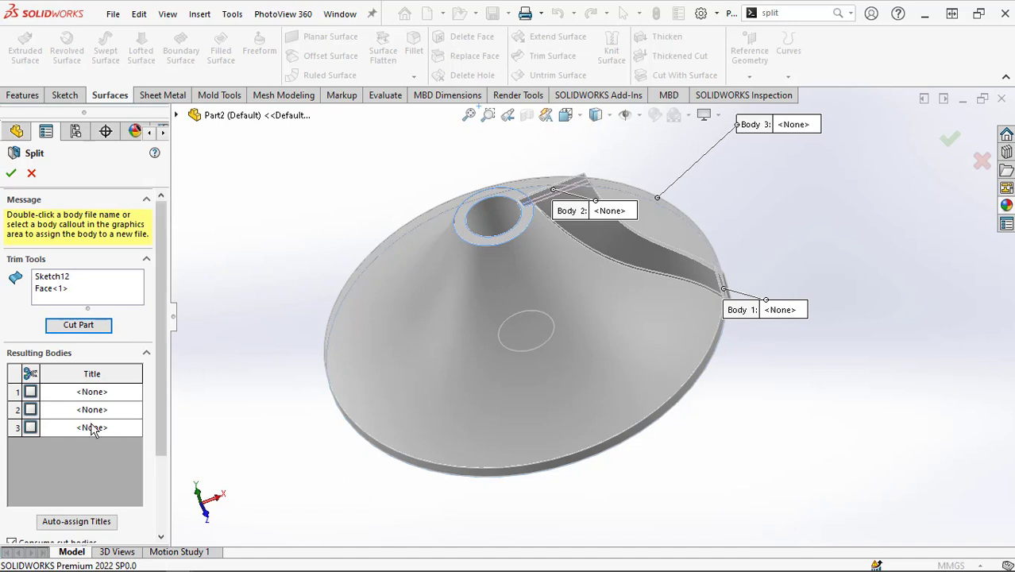
- Mark bodies 1 and 2, the blade portions overhanging the rim and hub top, as cut bodies and consume them with the split
{"action": "left_click", "coordinate": [30, 430]}
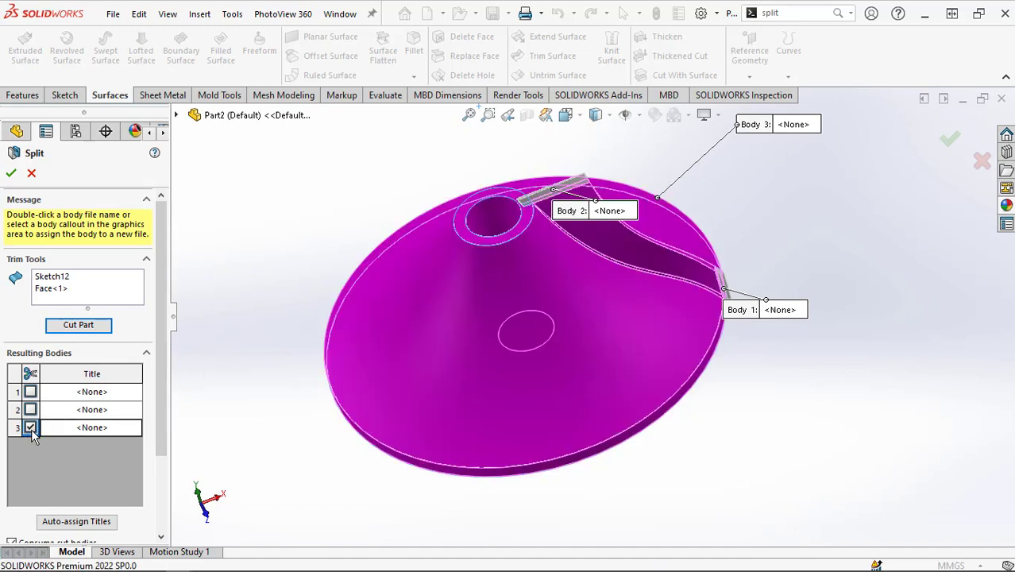
{"action": "left_click", "coordinate": [30, 410]}
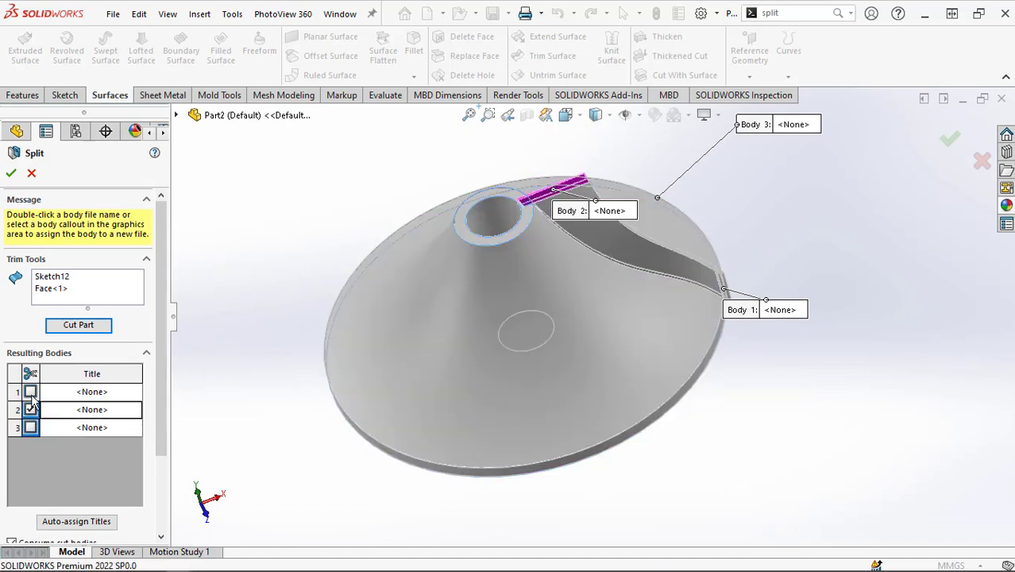
{"action": "left_click", "coordinate": [31, 391]}
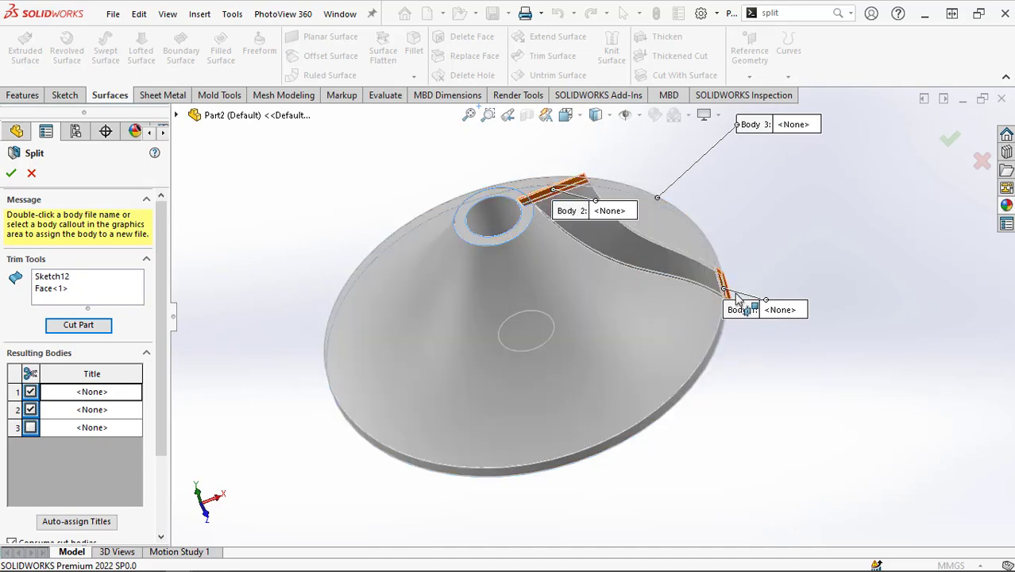
{"action": "left_click", "coordinate": [11, 174]}
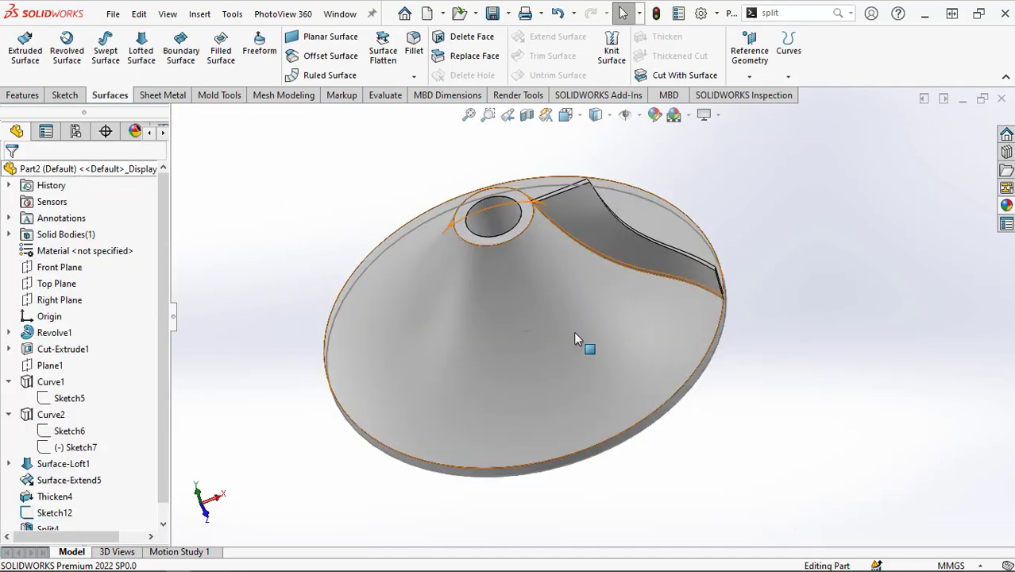
- Hide the rim circle sketch used for the split
{"action": "middle_click_drag", "start_coordinate": [766, 428], "coordinate": [743, 397]}
{"action": "left_click", "coordinate": [410, 192]}
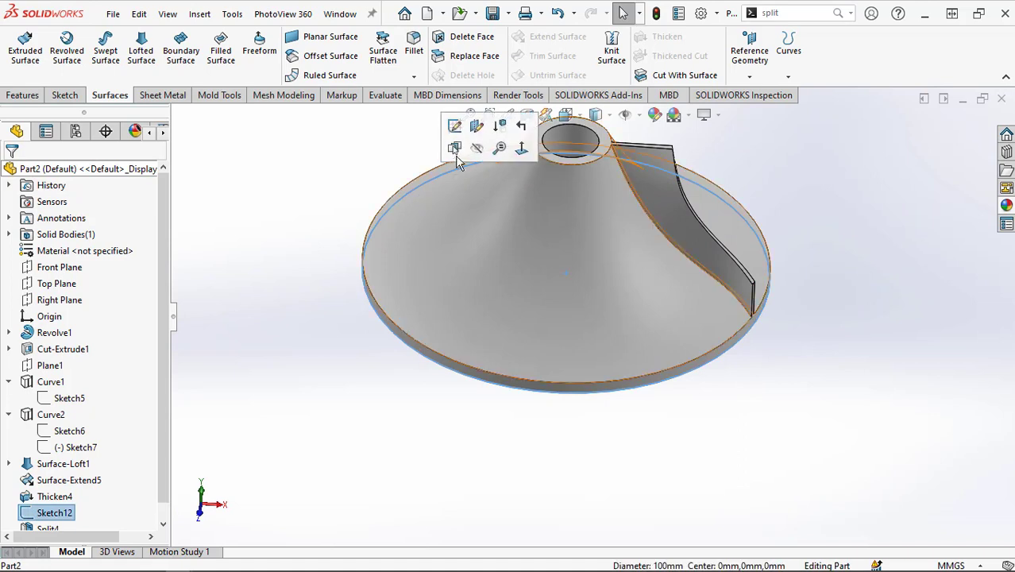
{"action": "left_click", "coordinate": [478, 151]}
{"action": "scroll", "coordinate": [764, 166], "scroll_direction": "down", "scroll_amount": 4}
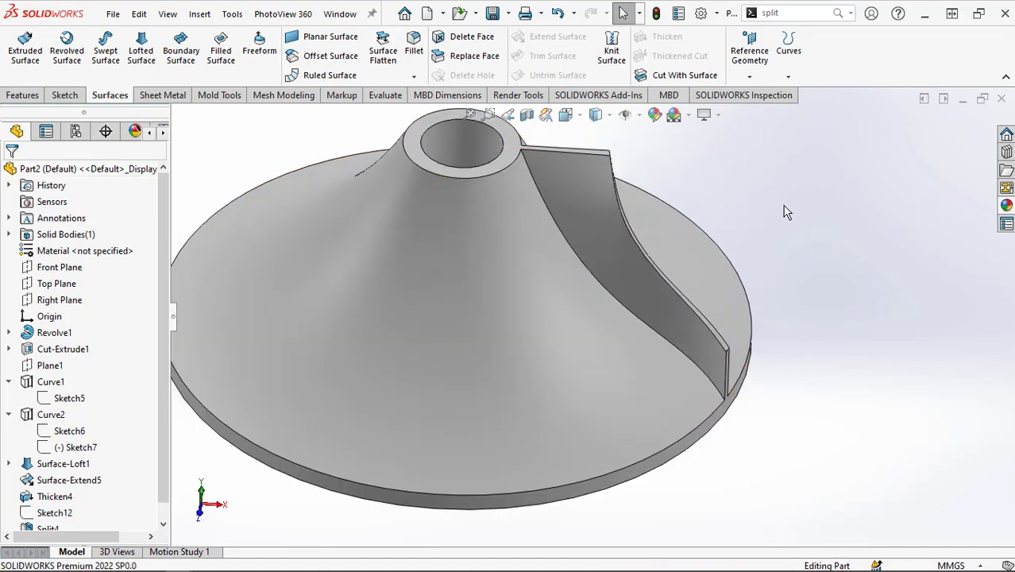
{"action": "scroll", "coordinate": [780, 223], "scroll_direction": "up", "scroll_amount": 3}
{"action": "middle_click_drag", "start_coordinate": [747, 475], "coordinate": [602, 499]}
{"action": "key", "text": "ctrl+7"}
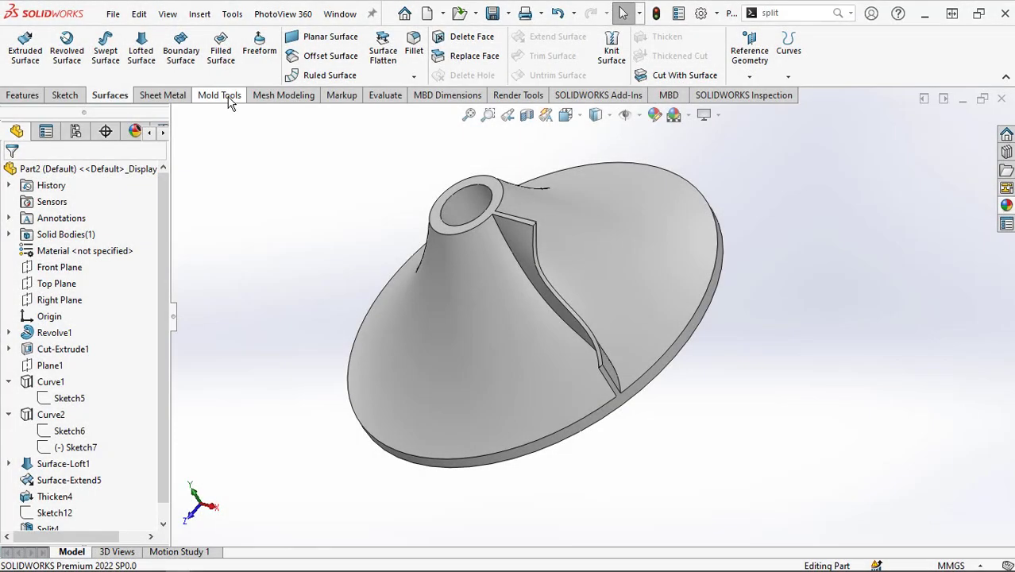
- Try to offset the shared hub-top and blade-end face by 2 mm in the flipped direction with Move Face
{"action": "left_click", "coordinate": [219, 95]}
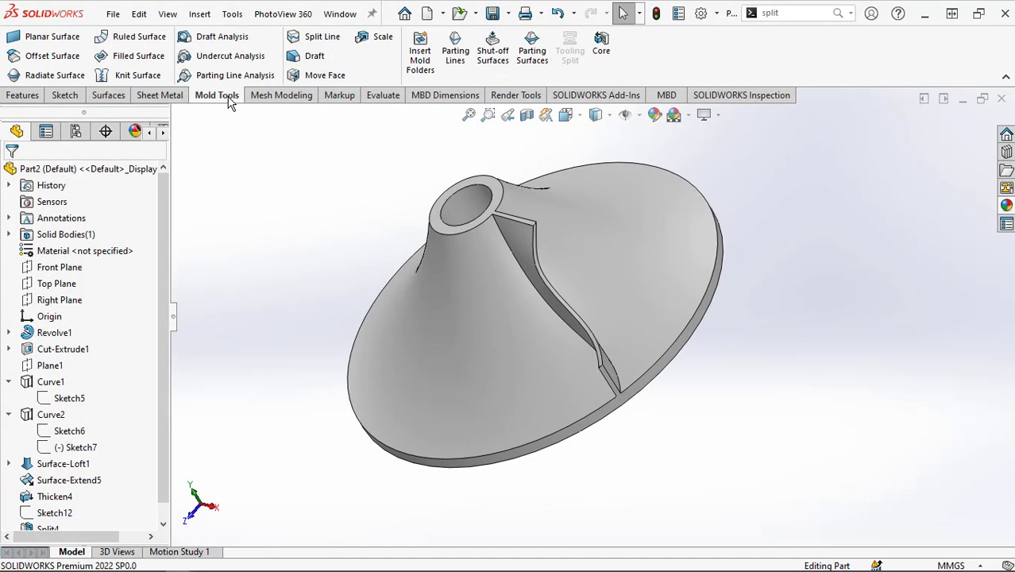
{"action": "left_click", "coordinate": [312, 76]}
{"action": "scroll", "coordinate": [410, 210], "scroll_direction": "up", "scroll_amount": 5}
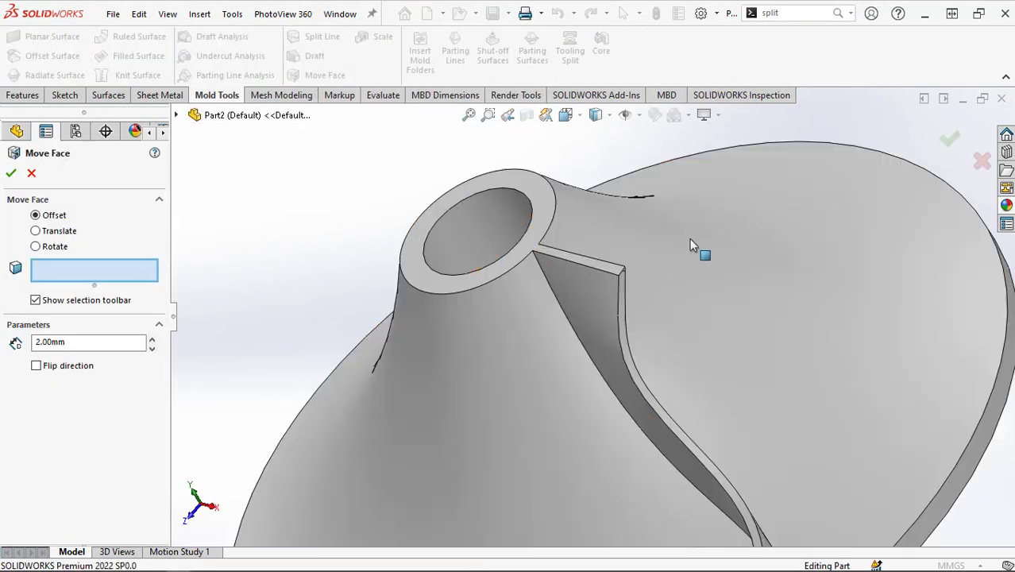
{"action": "scroll", "coordinate": [689, 245], "scroll_direction": "up", "scroll_amount": 1}
{"action": "left_click", "coordinate": [579, 275]}
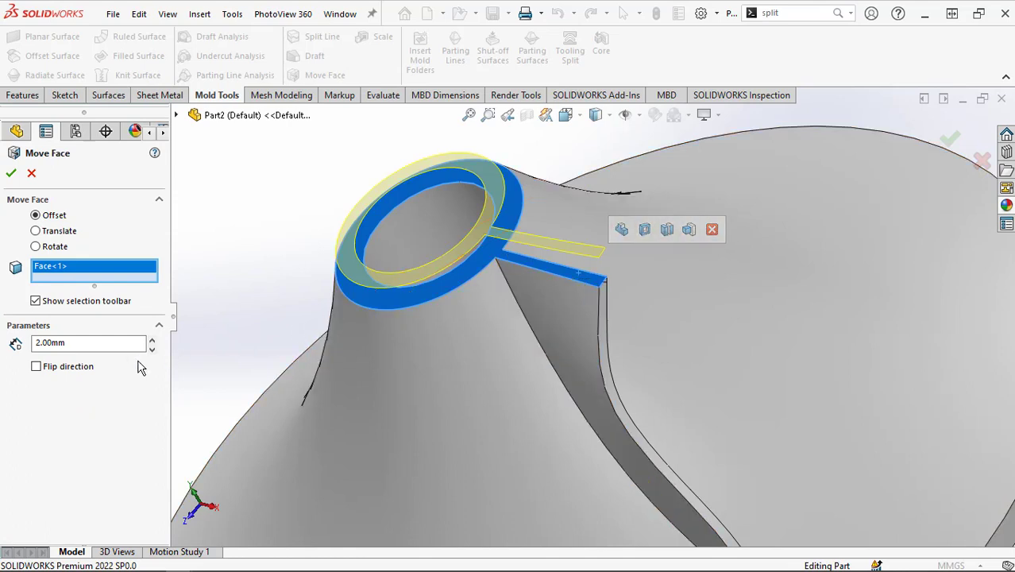
{"action": "left_click", "coordinate": [37, 367]}
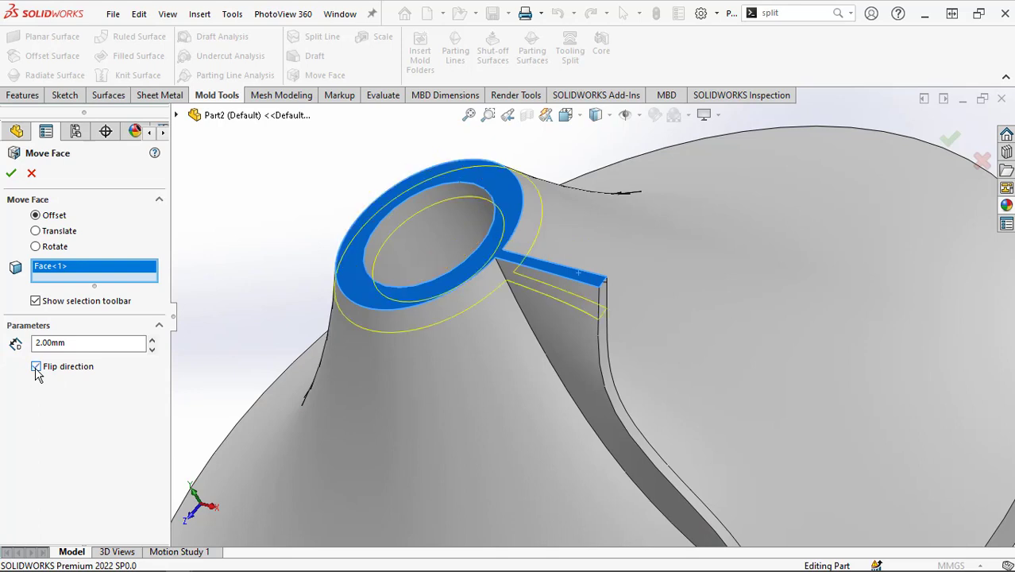
{"action": "left_click", "coordinate": [12, 173]}
{"action": "key", "text": "f"}
{"action": "scroll", "coordinate": [770, 482], "scroll_direction": "down", "scroll_amount": 3}
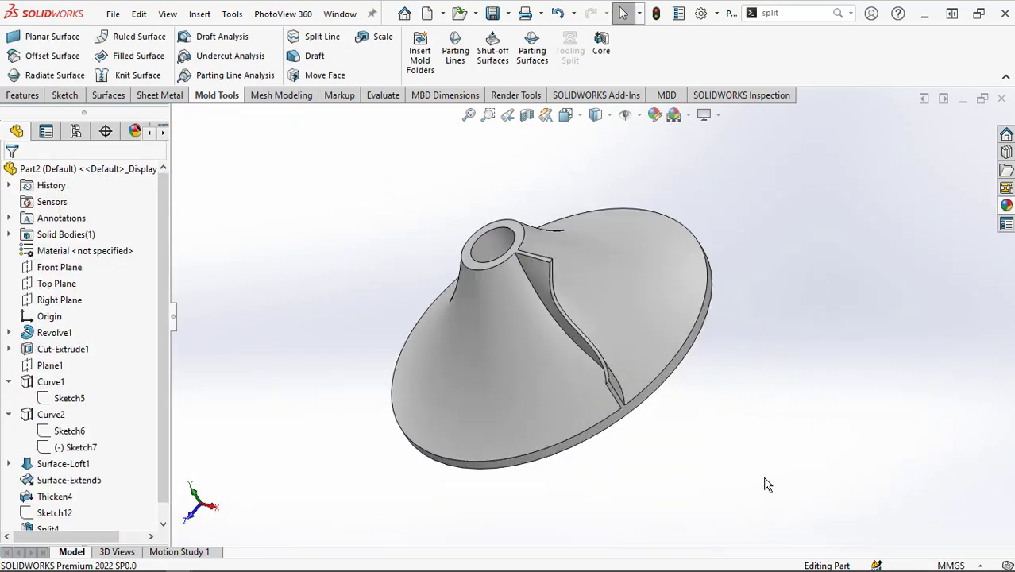
{"action": "scroll", "coordinate": [155, 438], "scroll_direction": "down", "scroll_amount": 1}
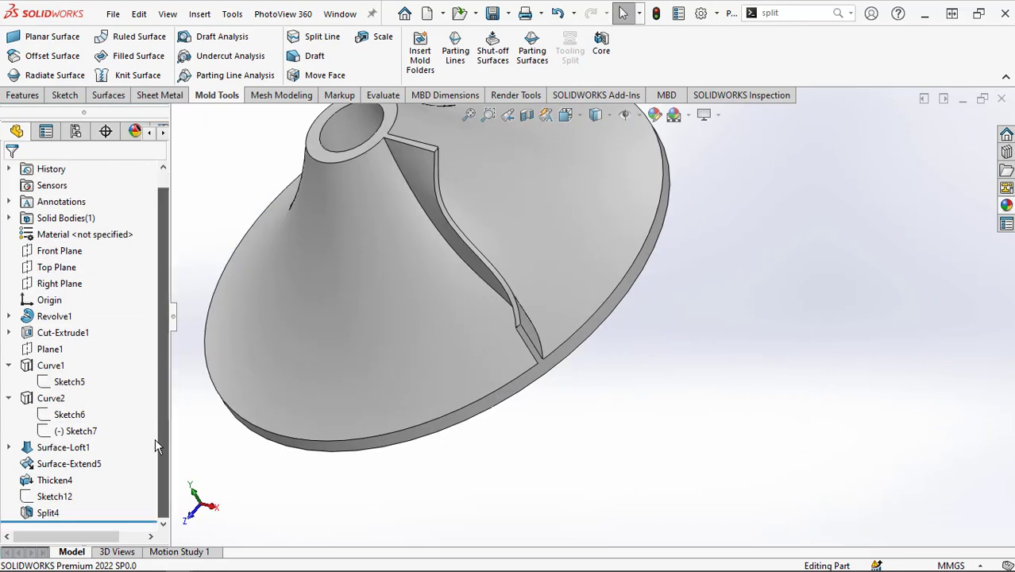
{"action": "left_click", "coordinate": [47, 513]}
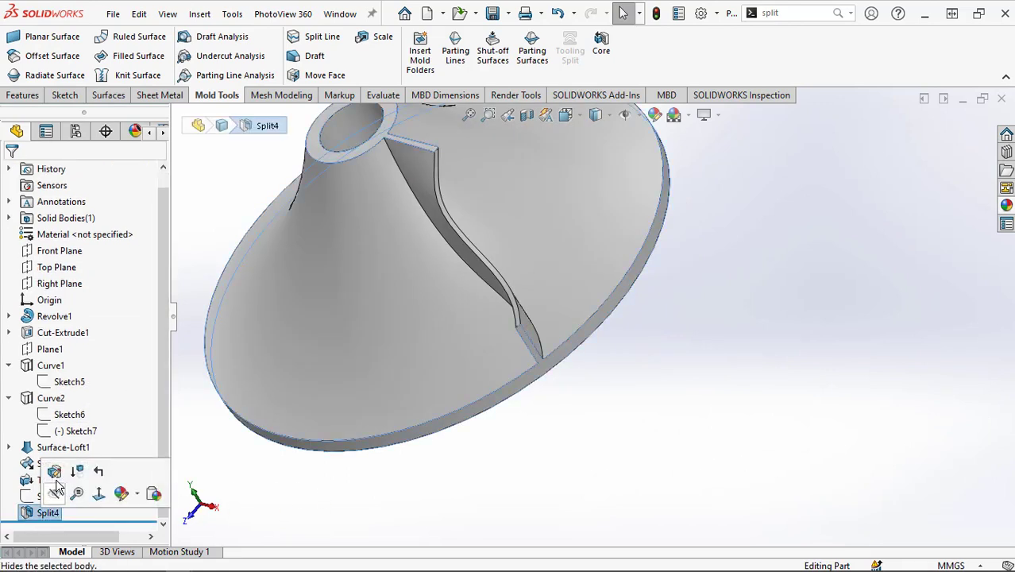
{"action": "left_click", "coordinate": [32, 467]}
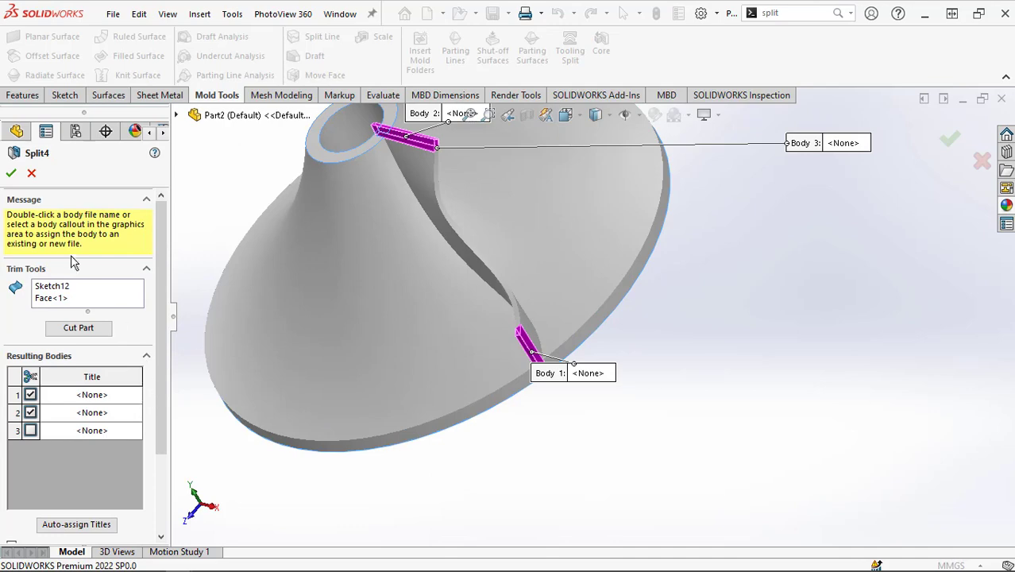
{"action": "left_click", "coordinate": [32, 175]}
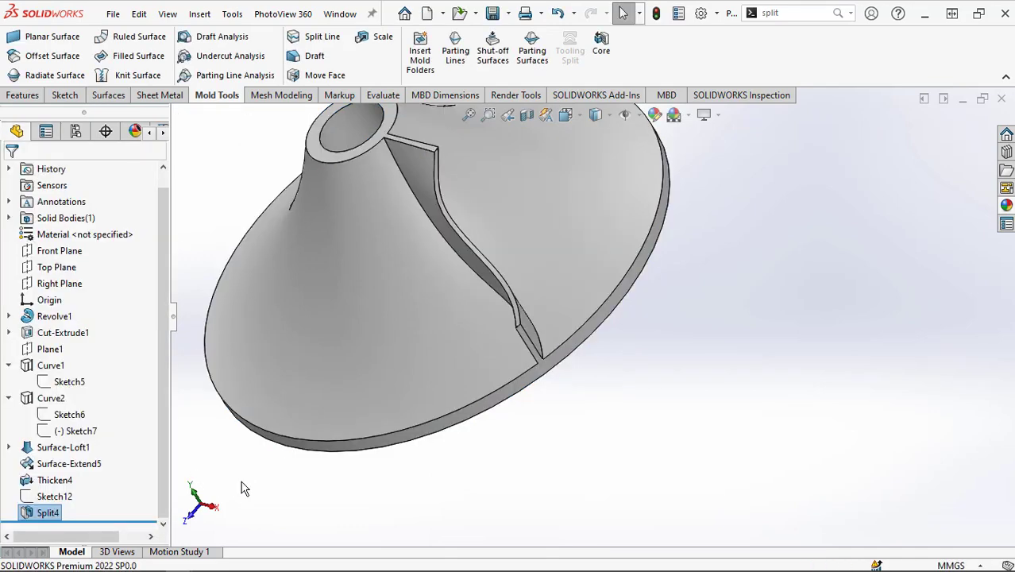
{"action": "key", "text": "f"}
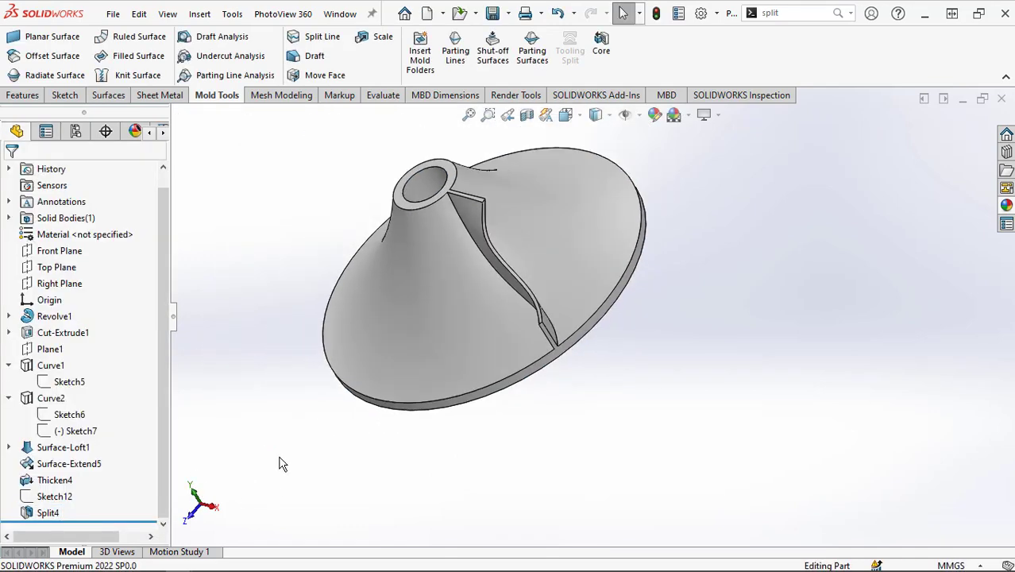
- Edit the blade's Thicken feature so its result is not merged with the hub
{"action": "left_click", "coordinate": [51, 479]}
{"action": "left_click", "coordinate": [61, 431]}
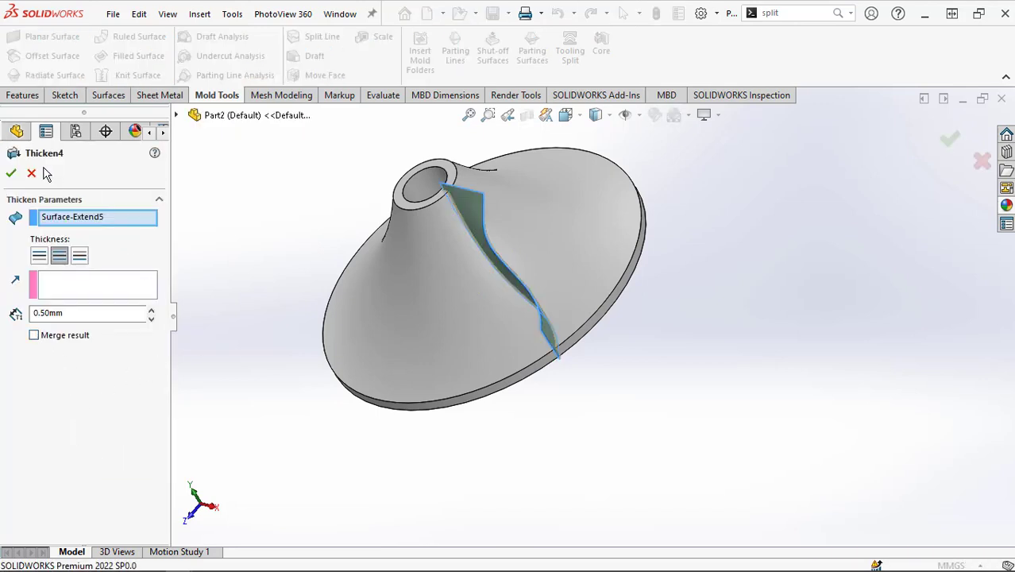
{"action": "left_click", "coordinate": [12, 174]}
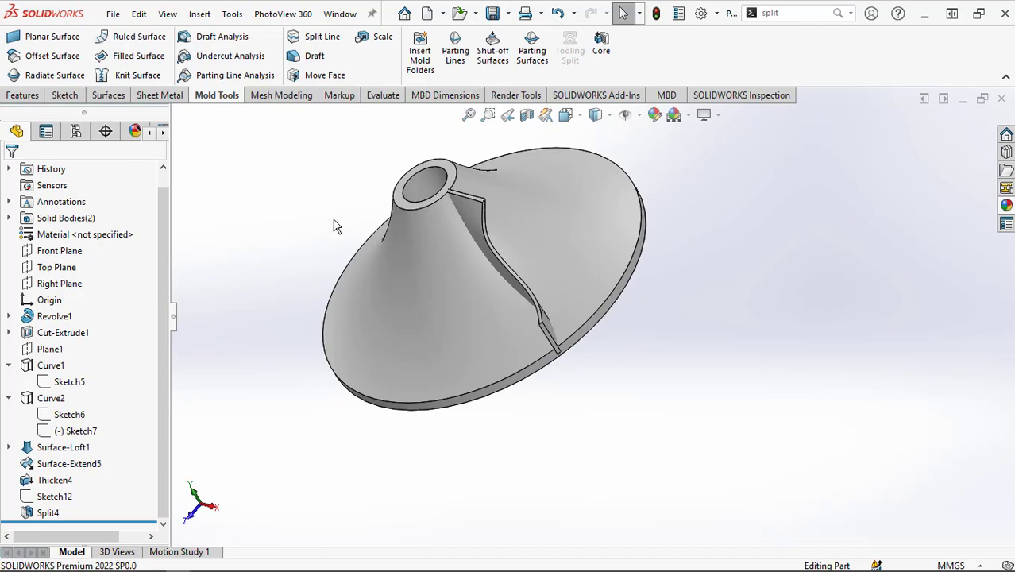
- Offset the blade's top end face by 2 mm in the flipped direction with Move Face, lowering it below the hub top
{"action": "mouse_move", "coordinate": [608, 388]}
{"action": "middle_mouse_down"}
{"action": "mouse_move", "coordinate": [691, 379]}
{"action": "mouse_move", "coordinate": [638, 386]}
{"action": "mouse_move", "coordinate": [619, 373]}
{"action": "middle_mouse_up"}
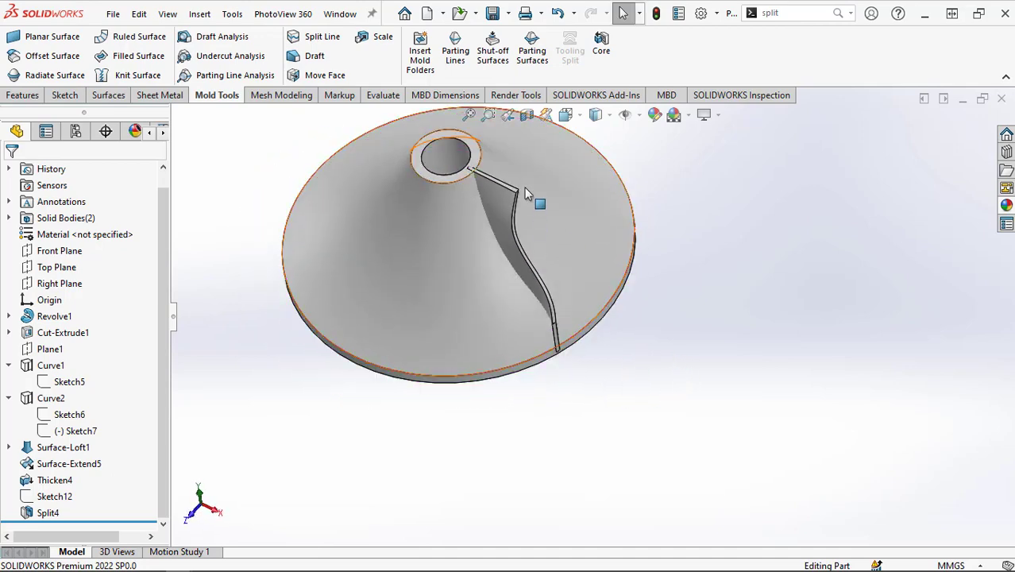
{"action": "scroll", "coordinate": [524, 187], "scroll_direction": "down", "scroll_amount": 3}
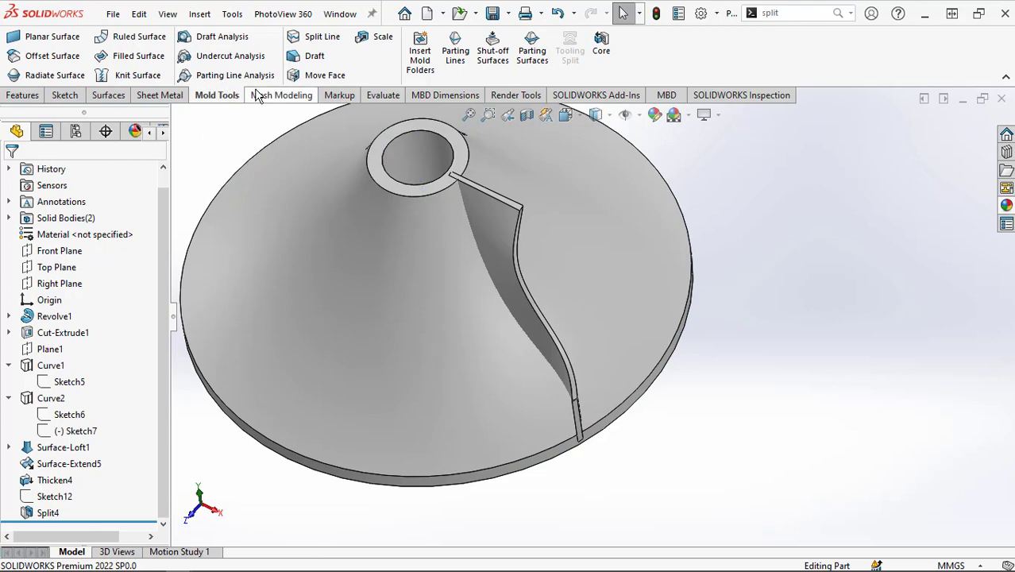
{"action": "left_click", "coordinate": [316, 77]}
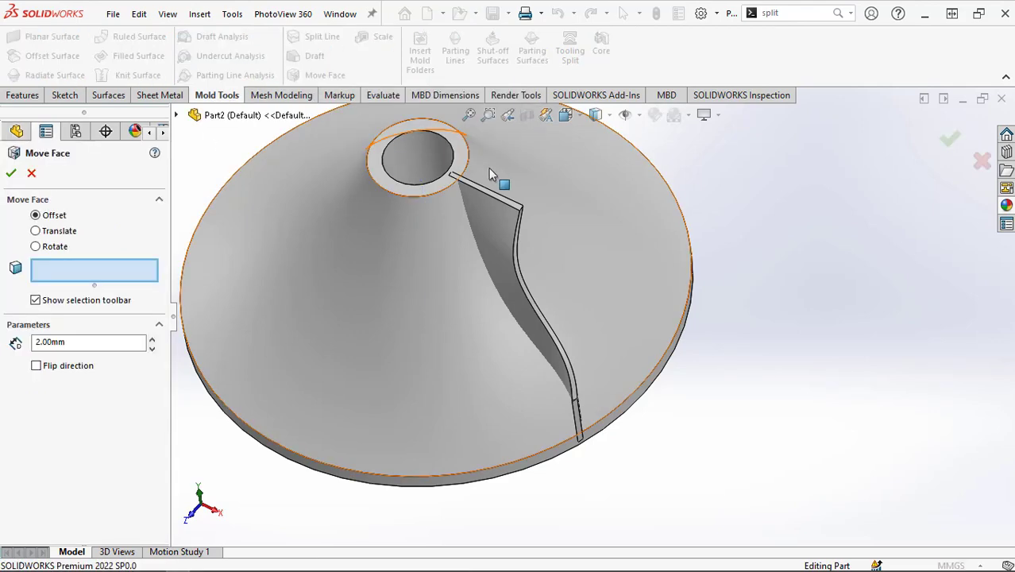
{"action": "scroll", "coordinate": [489, 168], "scroll_direction": "down", "scroll_amount": 4}
{"action": "left_click", "coordinate": [525, 268]}
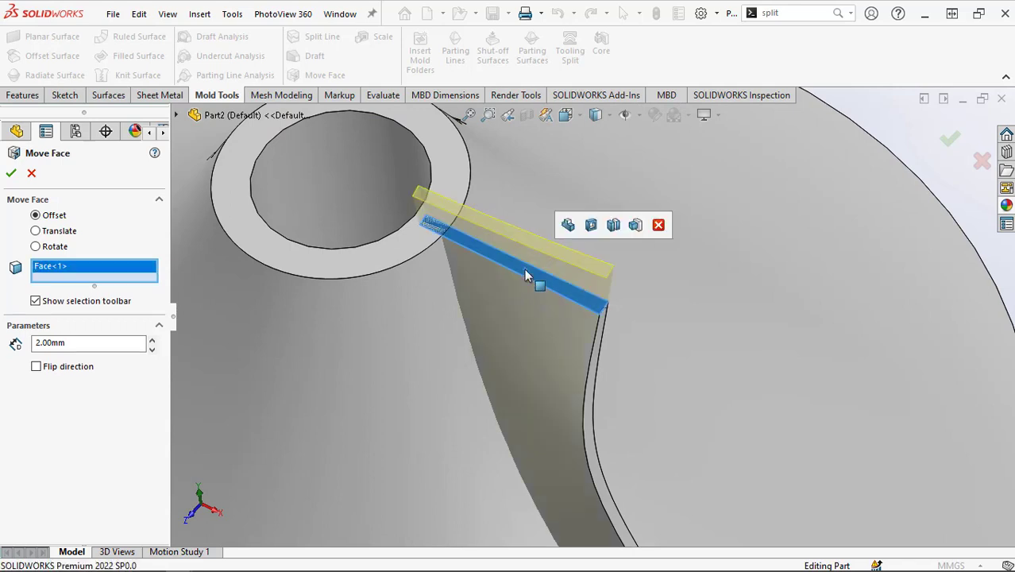
{"action": "left_click", "coordinate": [36, 367]}
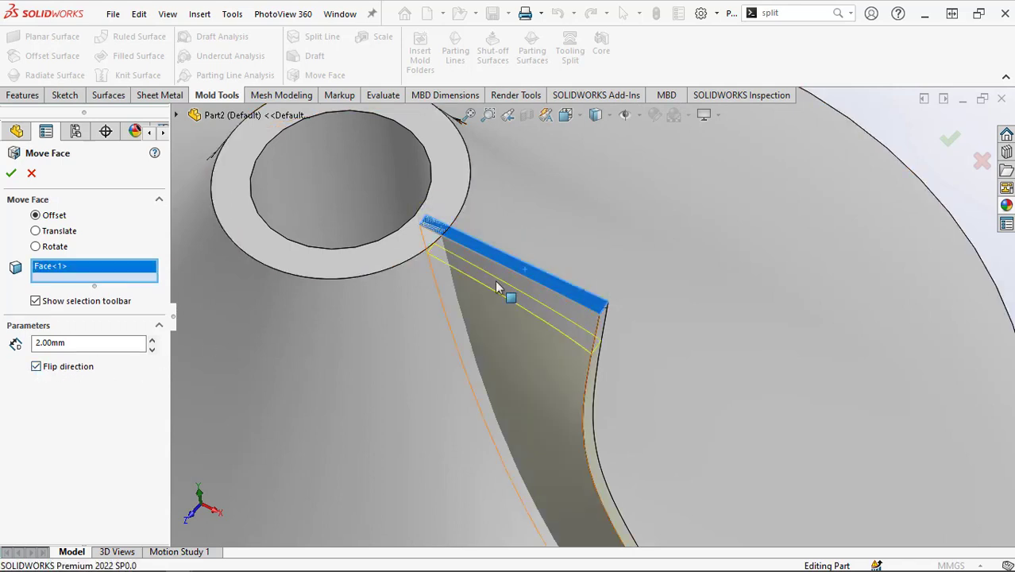
{"action": "middle_click_drag", "start_coordinate": [421, 297], "coordinate": [417, 193]}
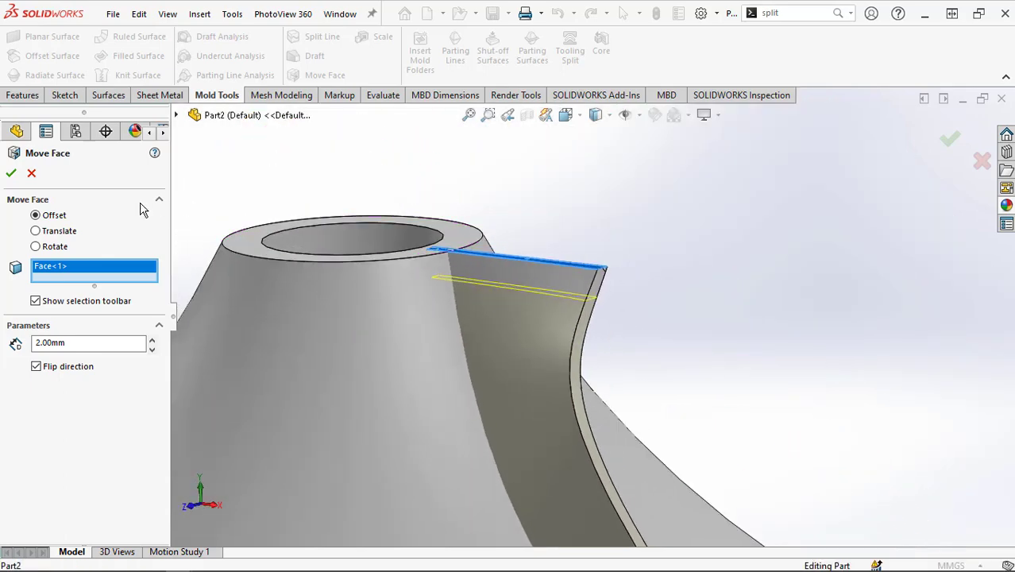
{"action": "left_click", "coordinate": [11, 174]}
{"action": "scroll", "coordinate": [549, 219], "scroll_direction": "up", "scroll_amount": 3}
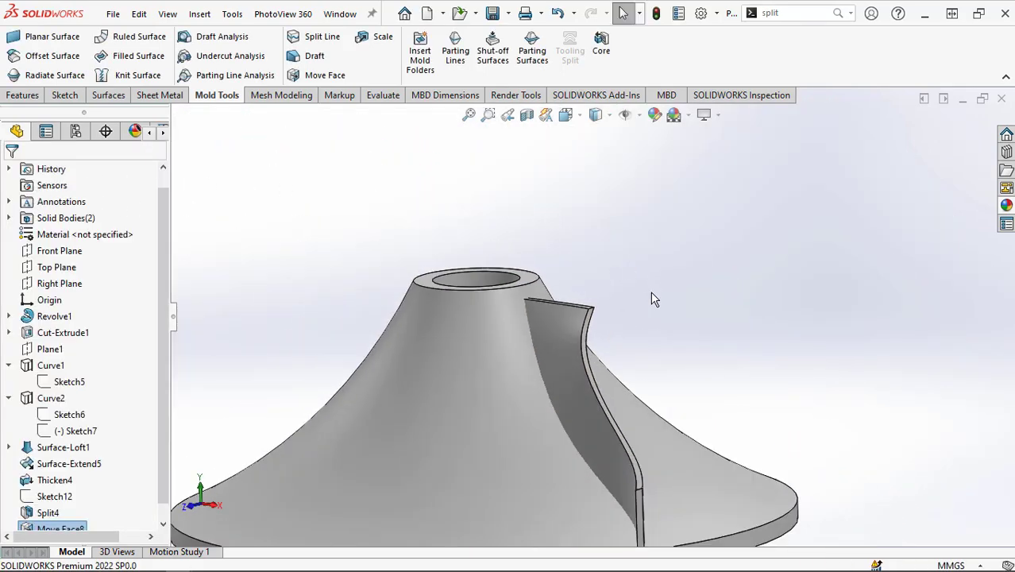
- Fillet both long outer edges of the blade with a symmetric 0.5 mm radius
{"action": "scroll", "coordinate": [656, 300], "scroll_direction": "up", "scroll_amount": 3}
{"action": "scroll", "coordinate": [719, 365], "scroll_direction": "down", "scroll_amount": 2}
{"action": "middle_click_drag", "start_coordinate": [666, 481], "coordinate": [686, 520]}
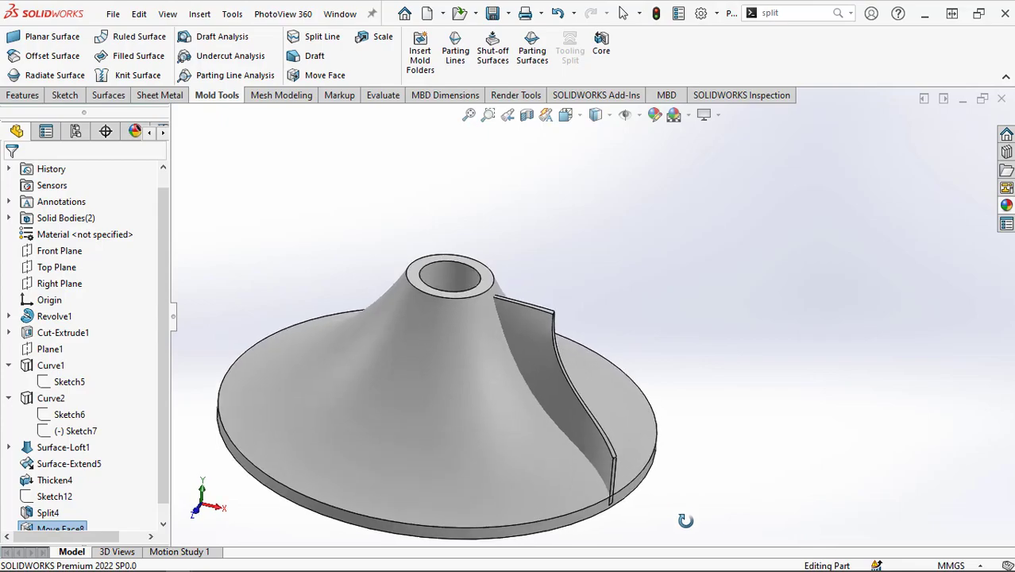
{"action": "scroll", "coordinate": [641, 524], "scroll_direction": "up", "scroll_amount": 2}
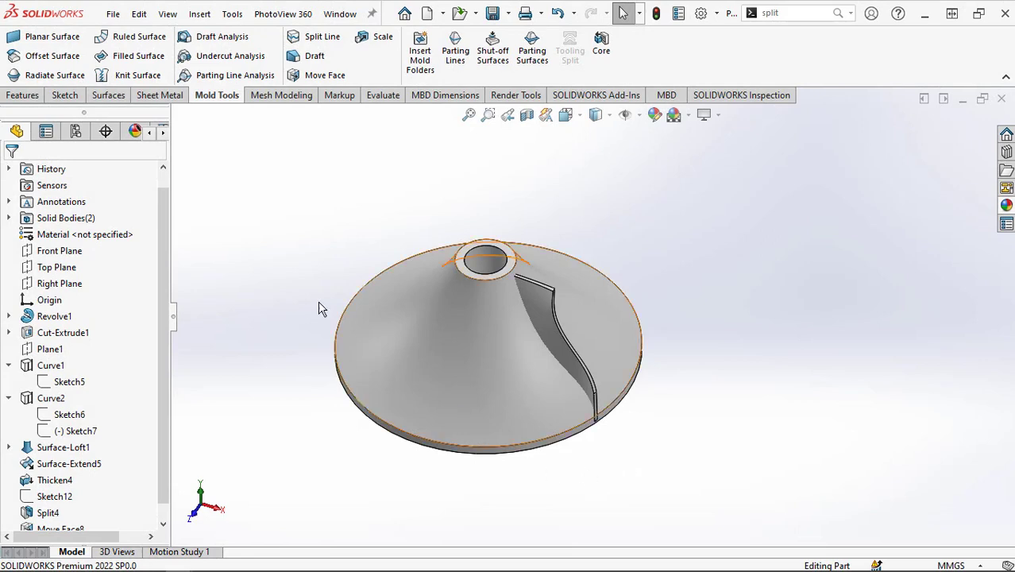
{"action": "left_click", "coordinate": [32, 99]}
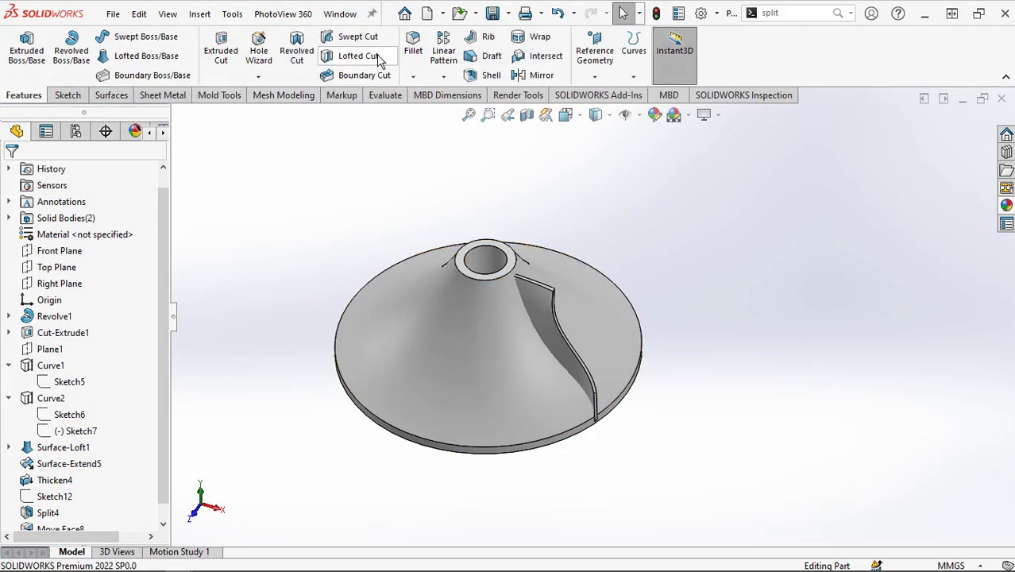
{"action": "left_click", "coordinate": [414, 50]}
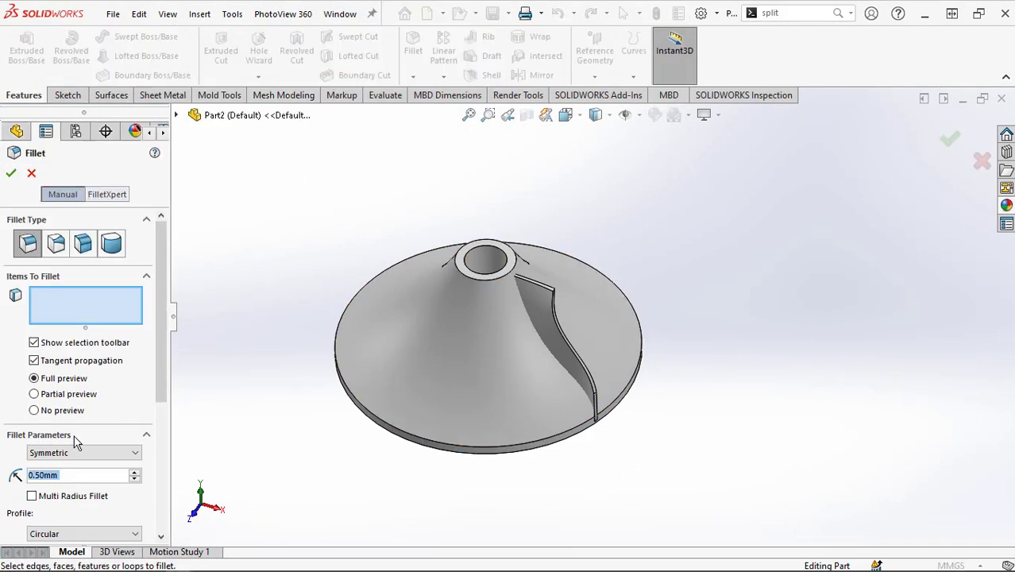
{"action": "scroll", "coordinate": [574, 421], "scroll_direction": "down", "scroll_amount": 5}
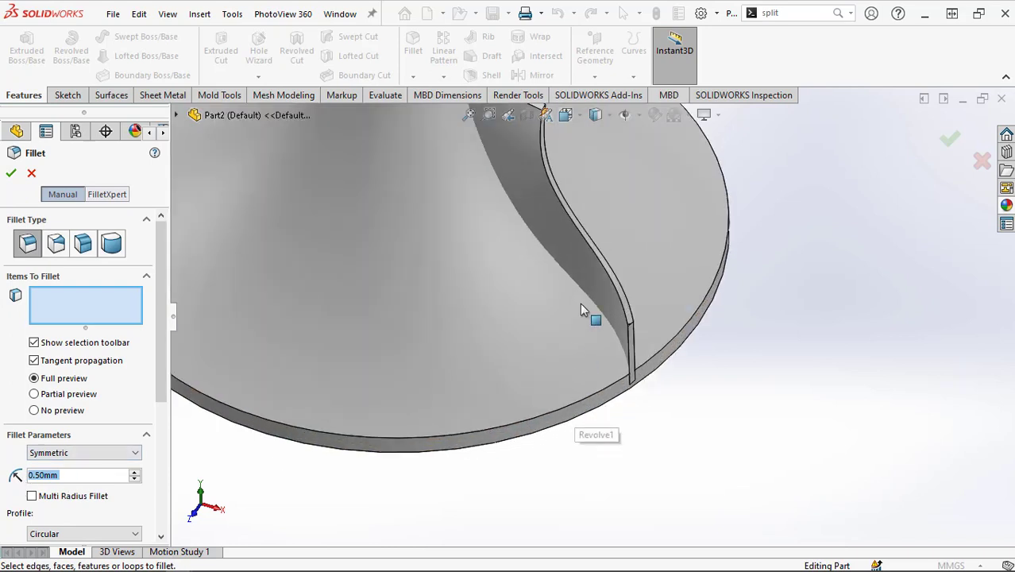
{"action": "left_click", "coordinate": [605, 280]}
{"action": "scroll", "coordinate": [620, 280], "scroll_direction": "down", "scroll_amount": 3}
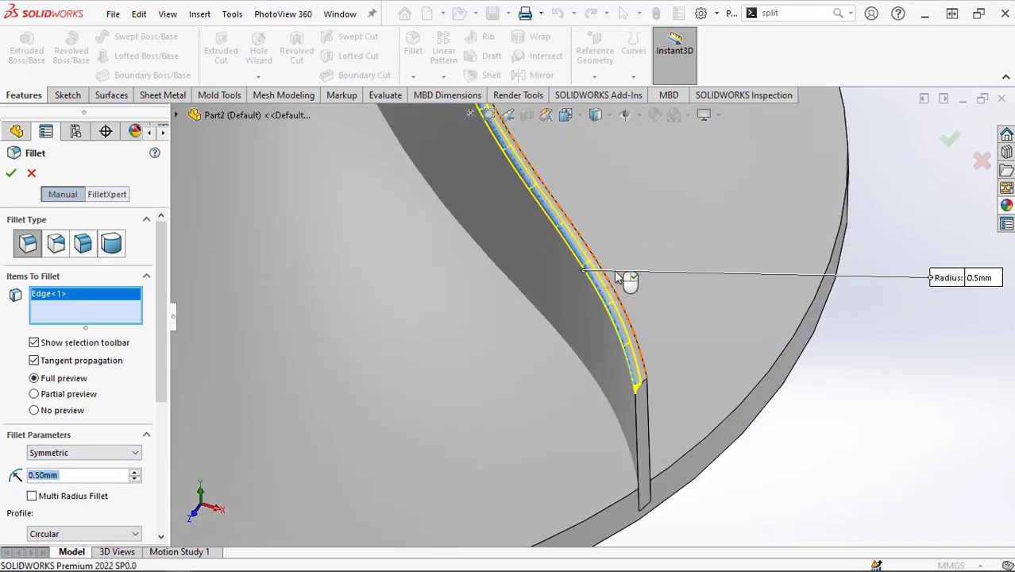
{"action": "left_click", "coordinate": [606, 278]}
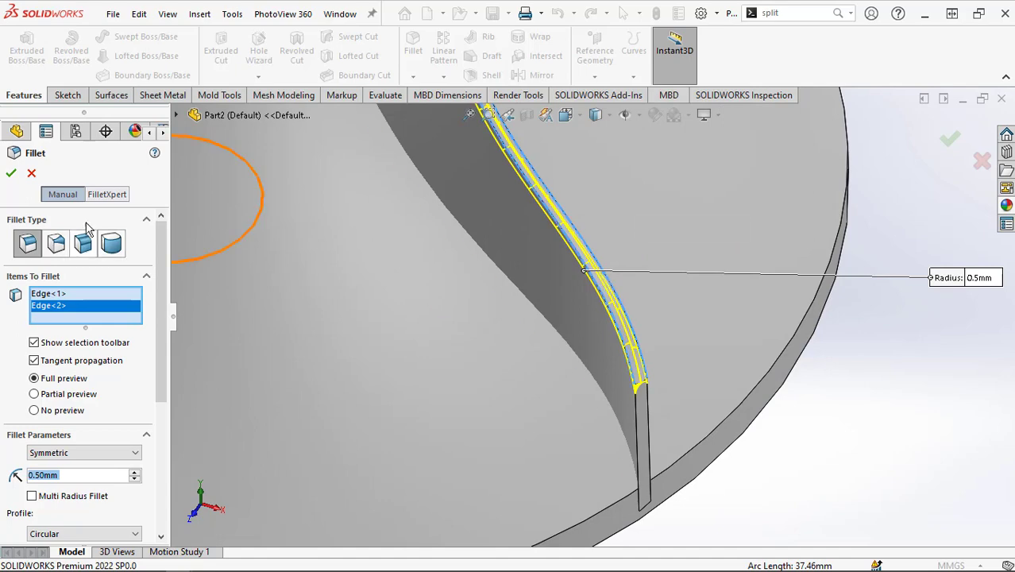
{"action": "left_click", "coordinate": [12, 174]}
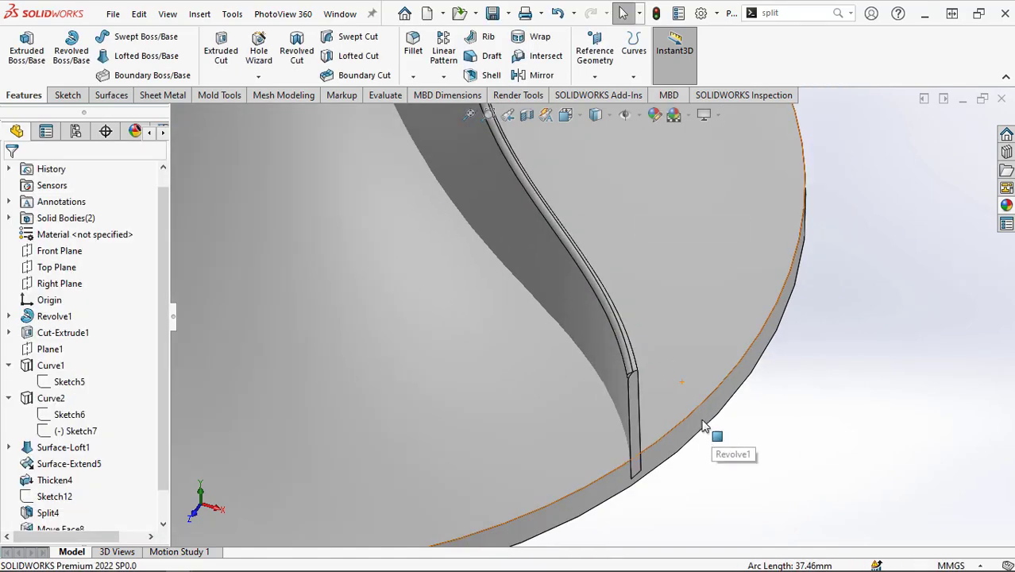
- Start a circular pattern that repeats the filleted blade as a solid body instead of as a feature
{"action": "middle_click_drag", "start_coordinate": [671, 382], "coordinate": [665, 363]}
{"action": "scroll", "coordinate": [645, 413], "scroll_direction": "up", "scroll_amount": 5}
{"action": "scroll", "coordinate": [488, 200], "scroll_direction": "down", "scroll_amount": 3}
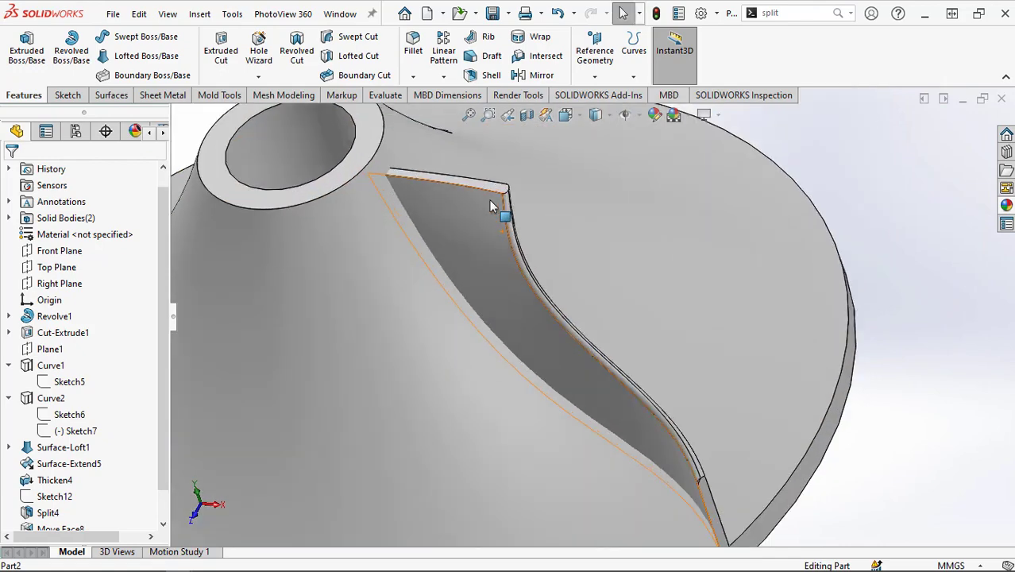
{"action": "key", "text": "f"}
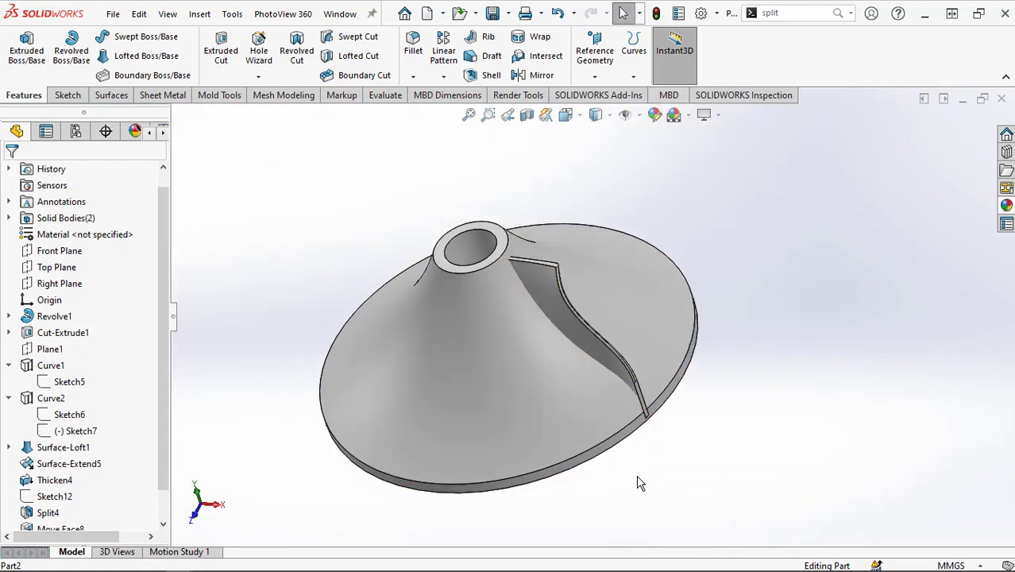
{"action": "left_click", "coordinate": [443, 77]}
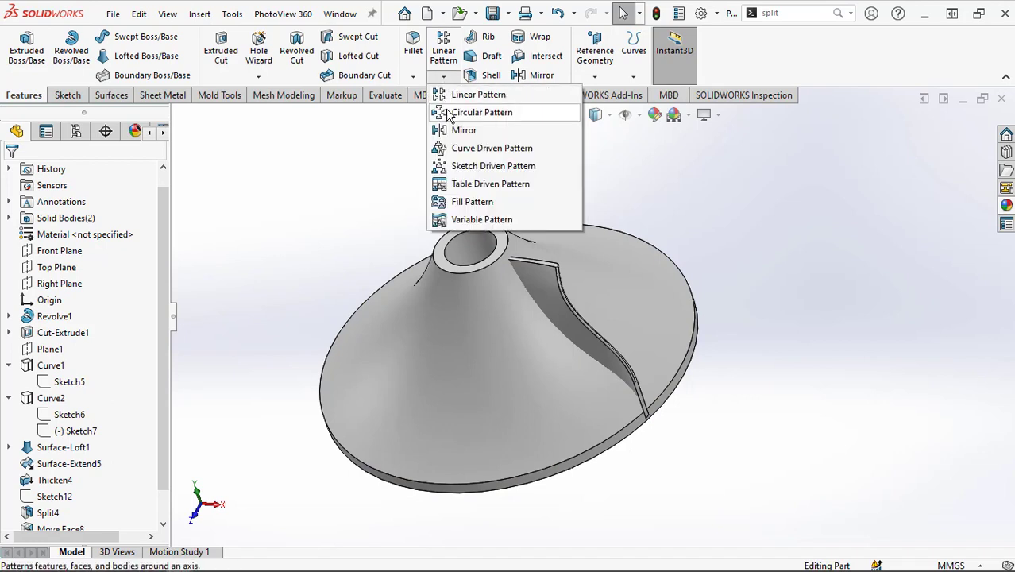
{"action": "left_click", "coordinate": [481, 113]}
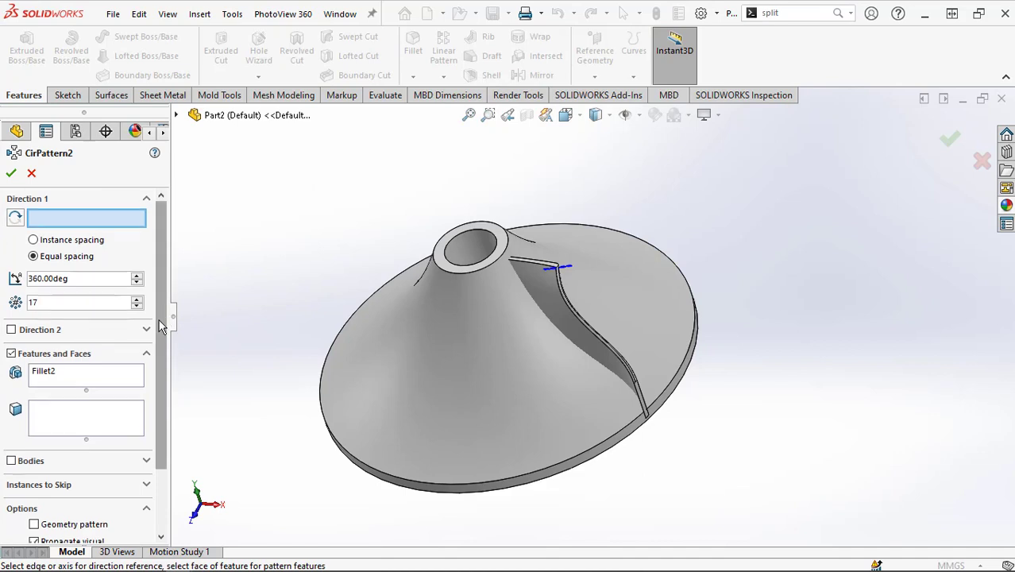
{"action": "left_click_drag", "start_coordinate": [161, 312], "coordinate": [162, 376]}
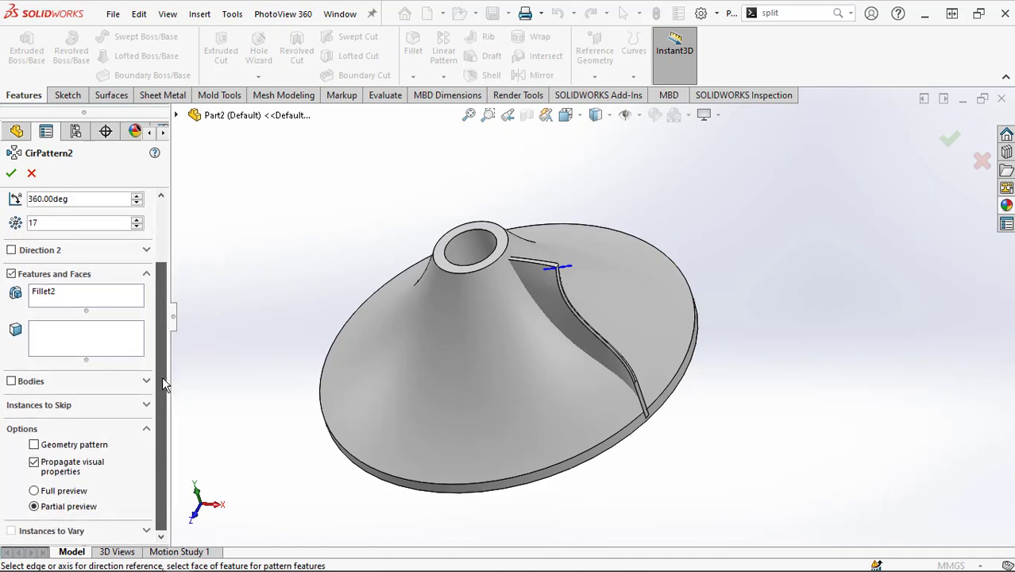
{"action": "left_click", "coordinate": [11, 381]}
{"action": "left_click", "coordinate": [556, 309]}
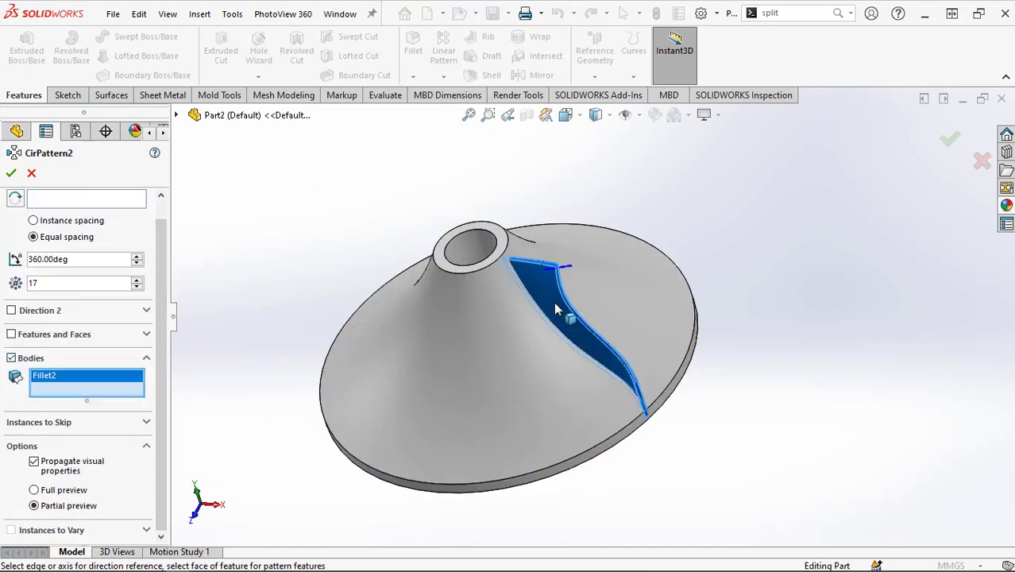
- Pattern the blade body around the hub's bore face with 17 equally spaced instances over 360 degrees
{"action": "left_click", "coordinate": [77, 200]}
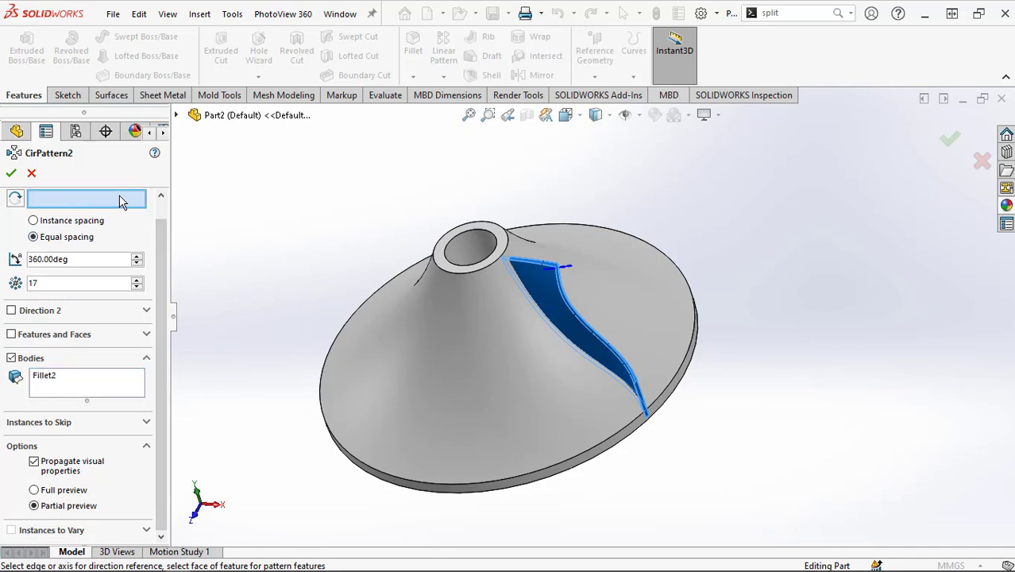
{"action": "scroll", "coordinate": [160, 230], "scroll_direction": "up", "scroll_amount": 1}
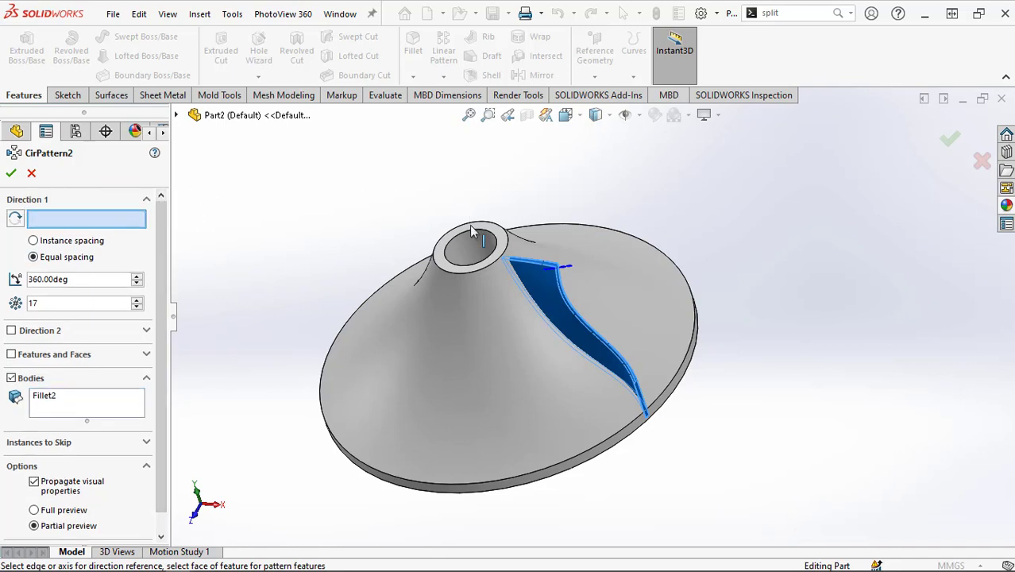
{"action": "left_click", "coordinate": [475, 253]}
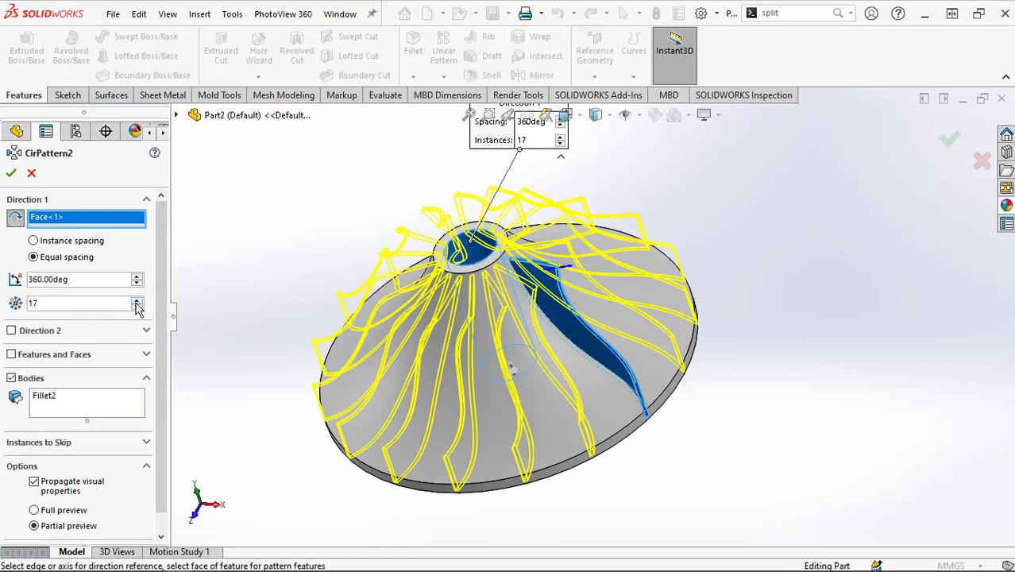
{"action": "left_click", "coordinate": [10, 175]}
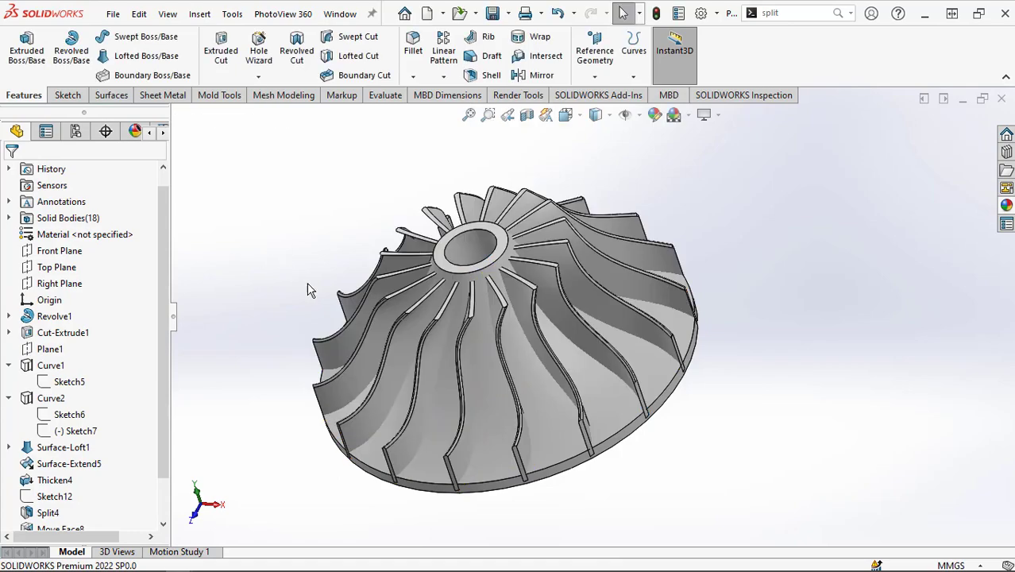
- Combine the hub and all patterned blade bodies into one solid using the Add operation
{"action": "middle_click_drag", "start_coordinate": [541, 408], "coordinate": [544, 345]}
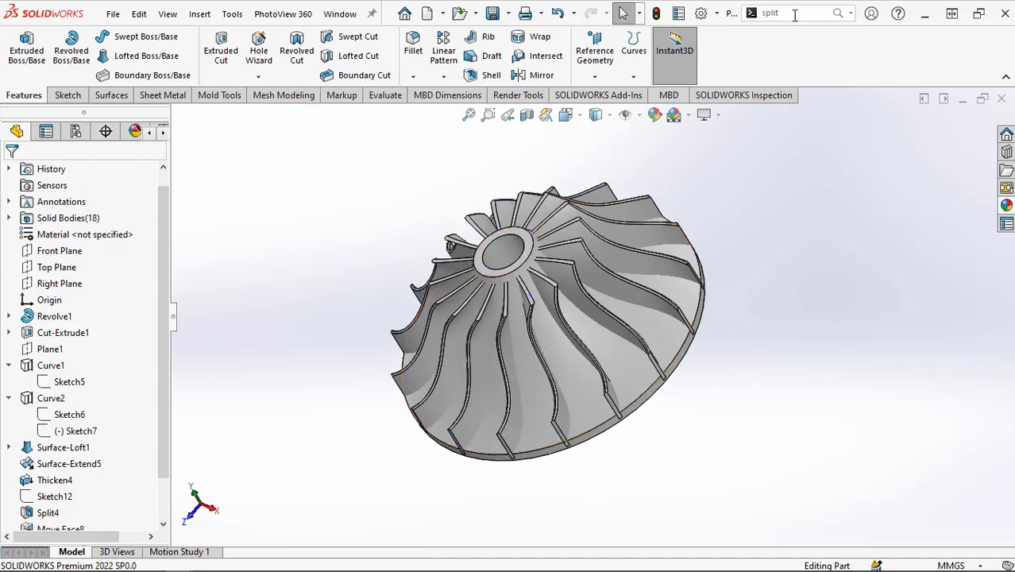
{"action": "type", "text": "com"}
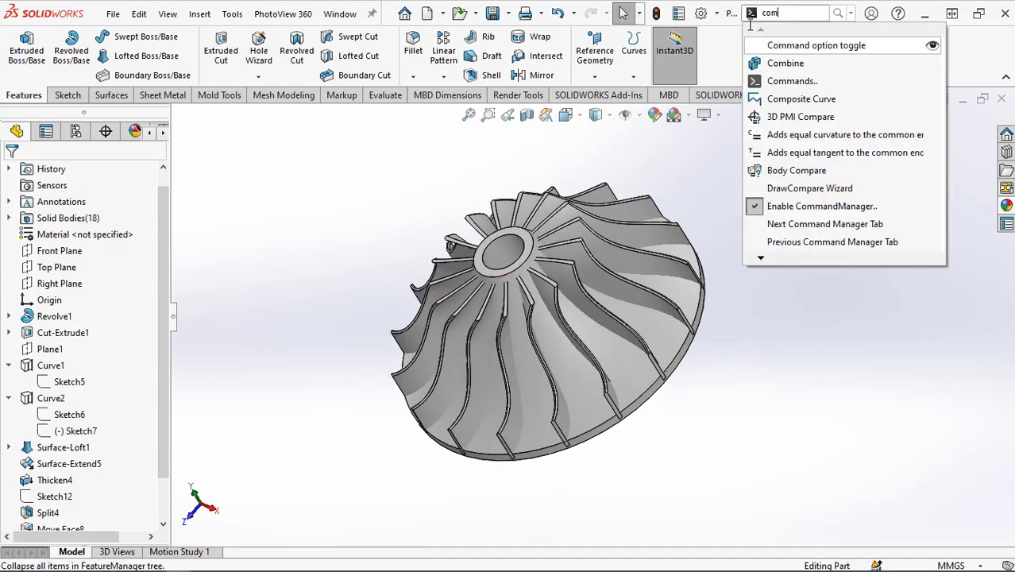
{"action": "type", "text": "b"}
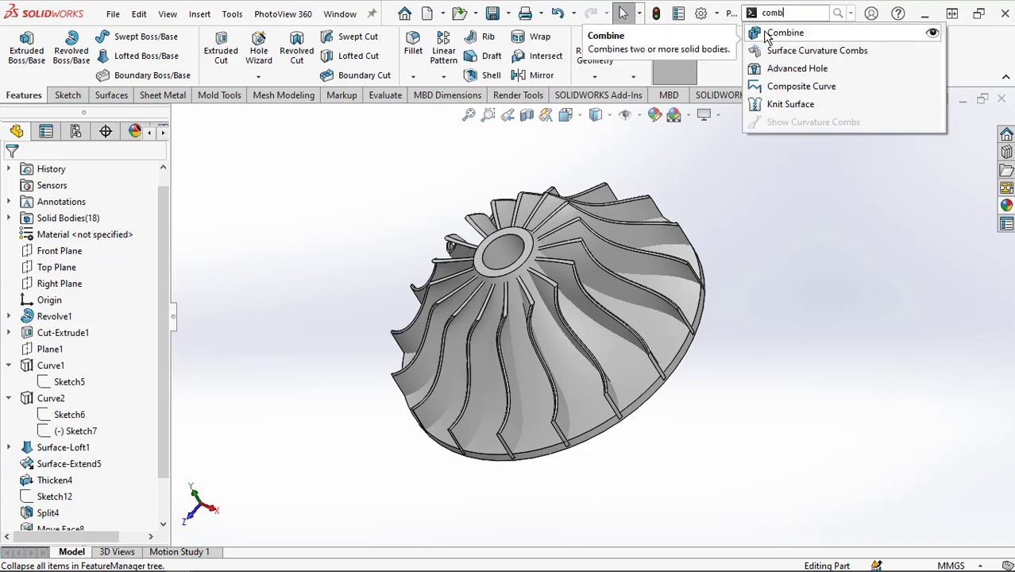
{"action": "left_click", "coordinate": [769, 34]}
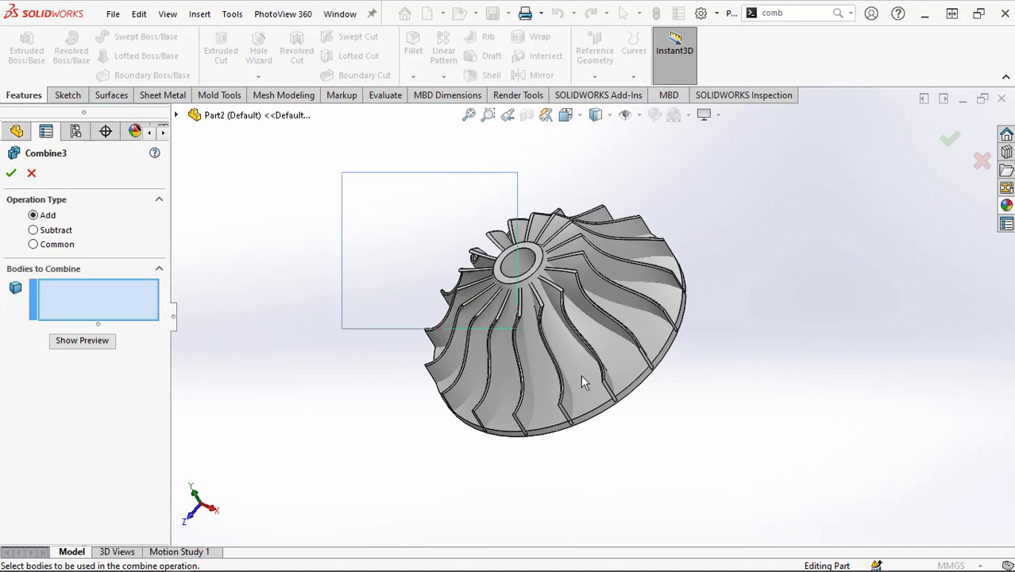
{"action": "left_click_drag", "start_coordinate": [582, 377], "coordinate": [799, 503]}
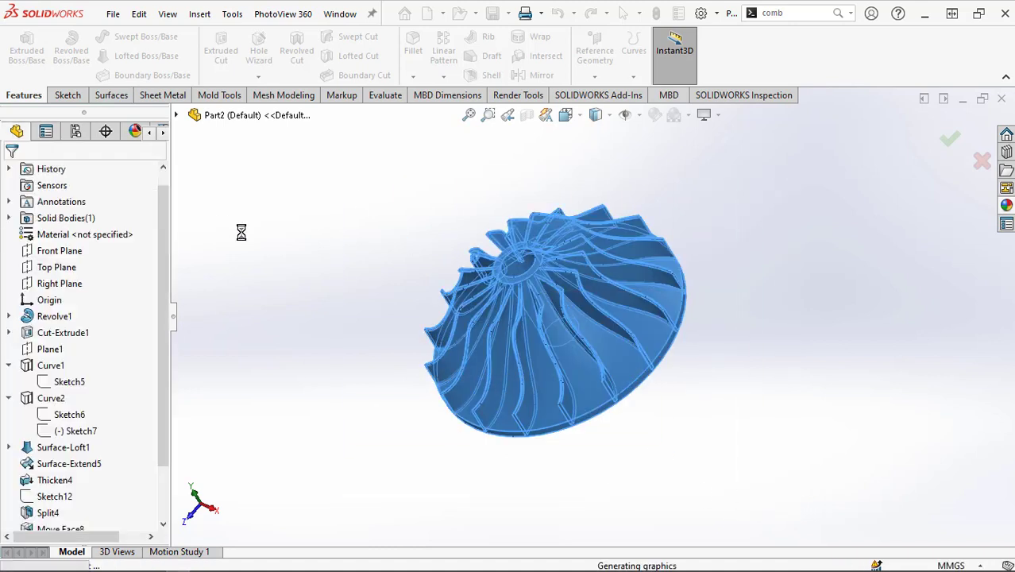
- Fillet all blade roots with a symmetric 0.5 mm radius, selecting every edge where the blades meet the hub through the connected end-loop selection
{"action": "scroll", "coordinate": [650, 287], "scroll_direction": "down", "scroll_amount": 3}
{"action": "middle_click_drag", "start_coordinate": [650, 287], "coordinate": [611, 314]}
{"action": "left_click", "coordinate": [600, 334]}
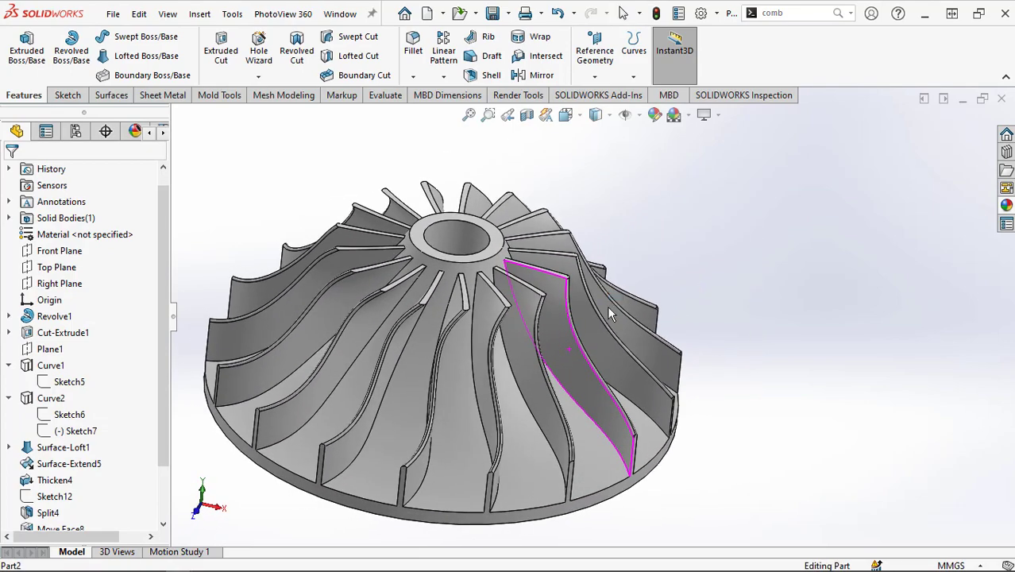
{"action": "key", "text": "Escape"}
{"action": "left_click", "coordinate": [414, 43]}
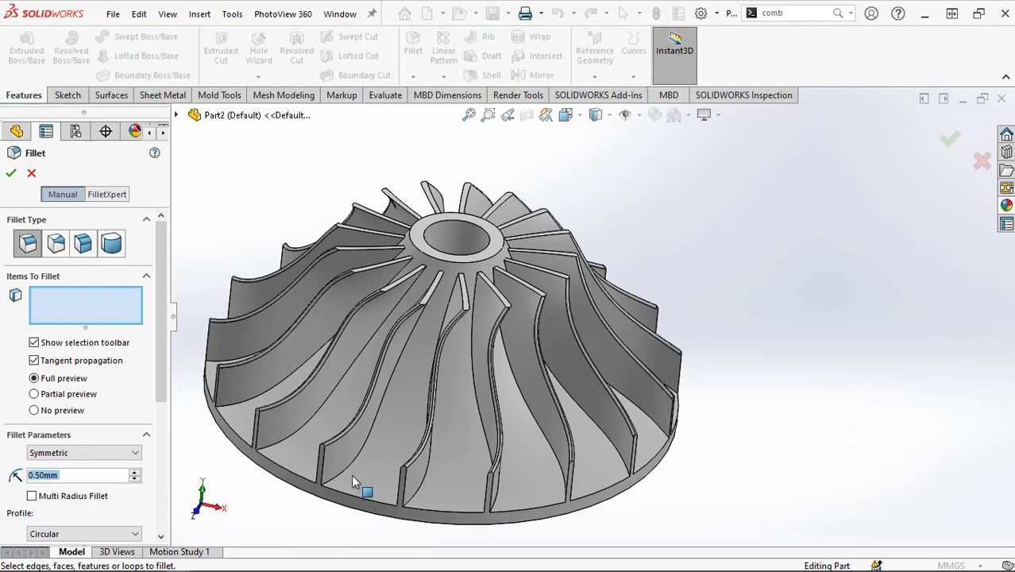
{"action": "scroll", "coordinate": [389, 453], "scroll_direction": "down", "scroll_amount": 5}
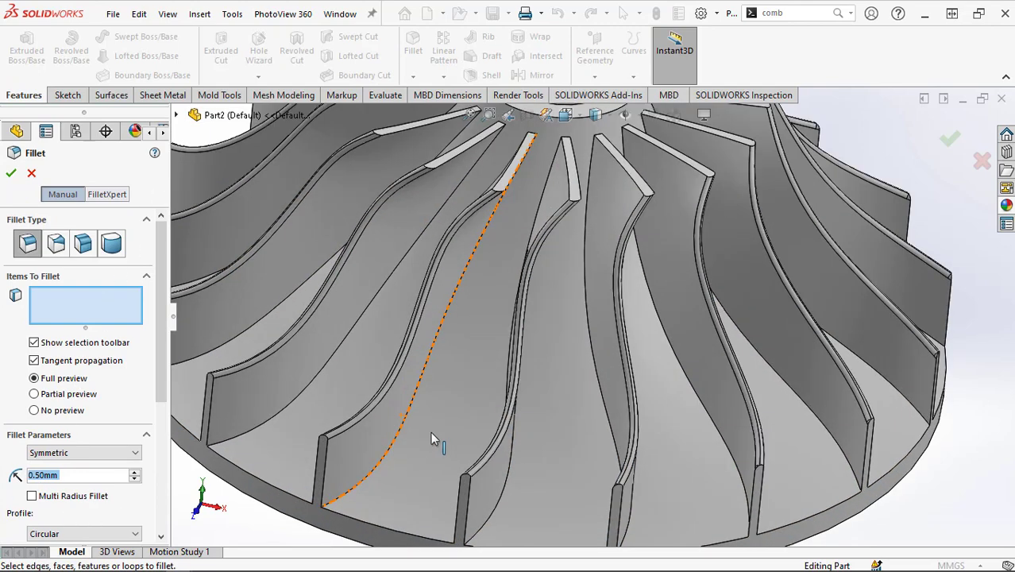
{"action": "left_click", "coordinate": [597, 373]}
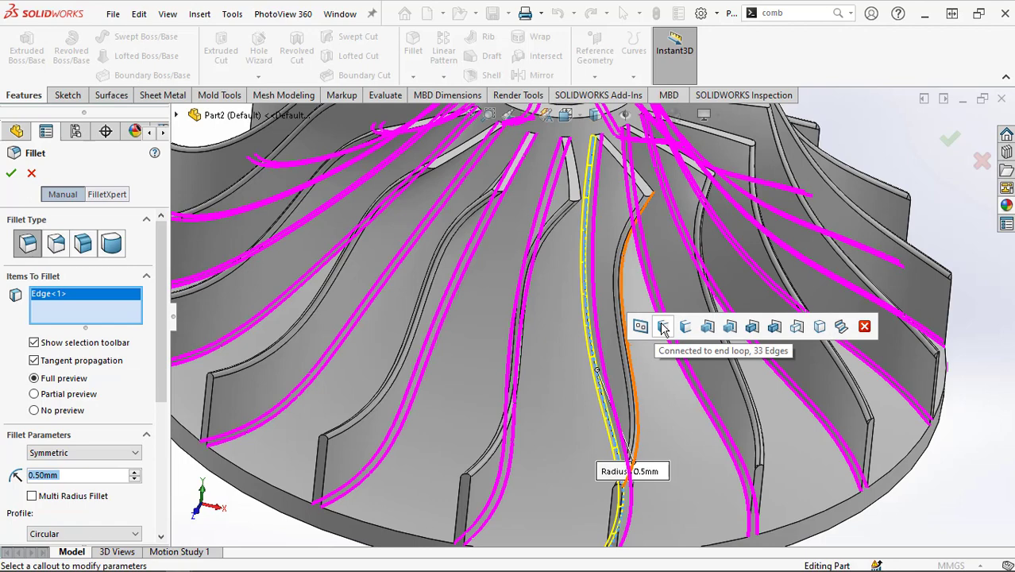
{"action": "left_click", "coordinate": [663, 328]}
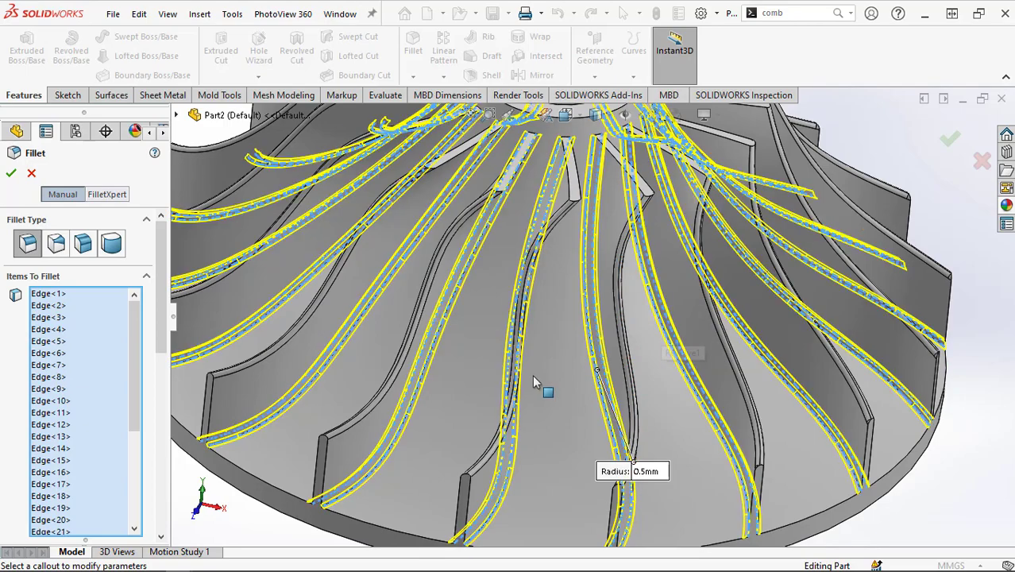
{"action": "scroll", "coordinate": [534, 382], "scroll_direction": "up", "scroll_amount": 5}
{"action": "middle_click_drag", "start_coordinate": [539, 377], "coordinate": [472, 395]}
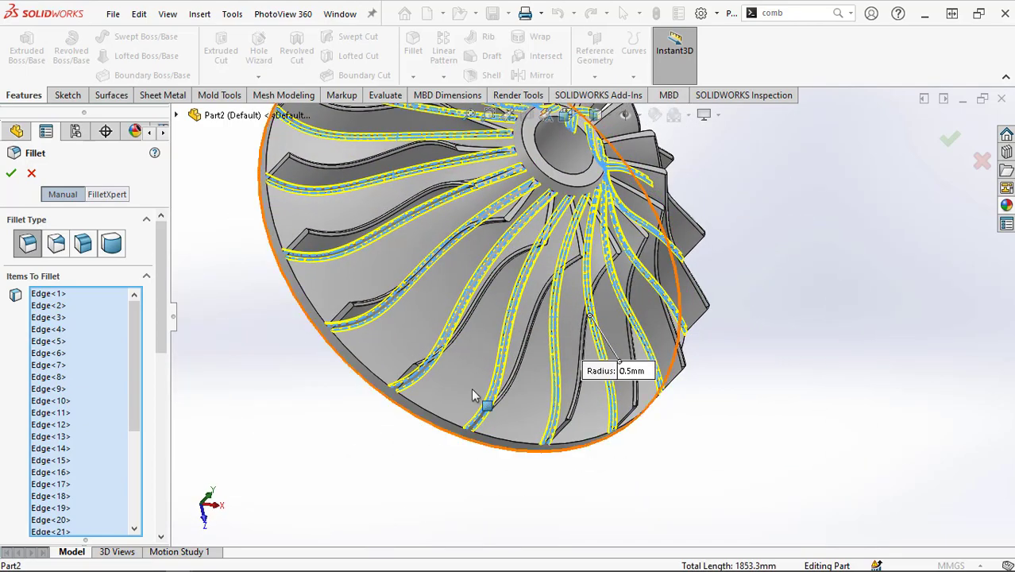
{"action": "left_click", "coordinate": [11, 173]}
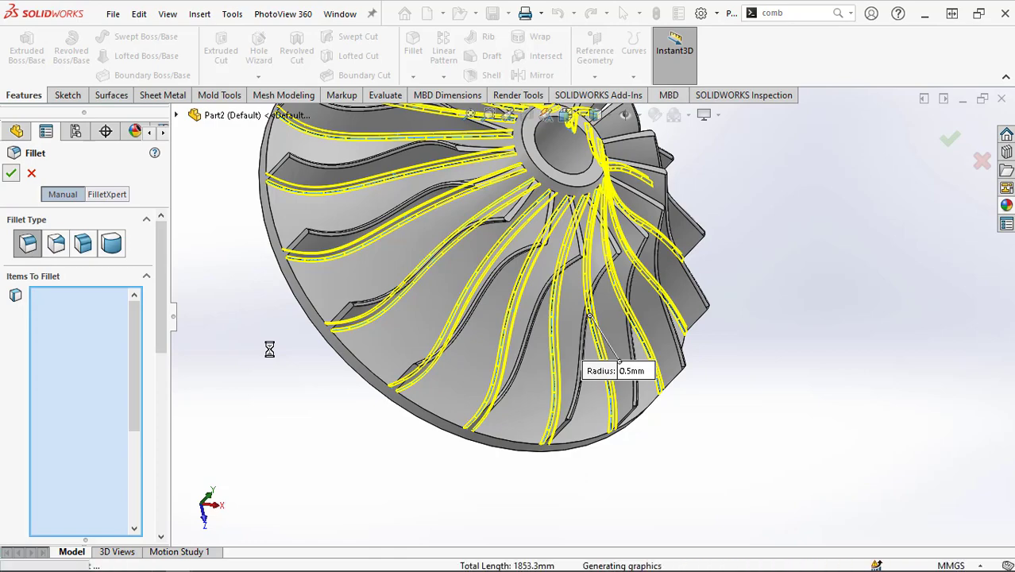
- Browse the metal appearance library, comparing the aluminum, bronze, copper and brass finishes
{"action": "middle_click_drag", "start_coordinate": [268, 348], "coordinate": [691, 325]}
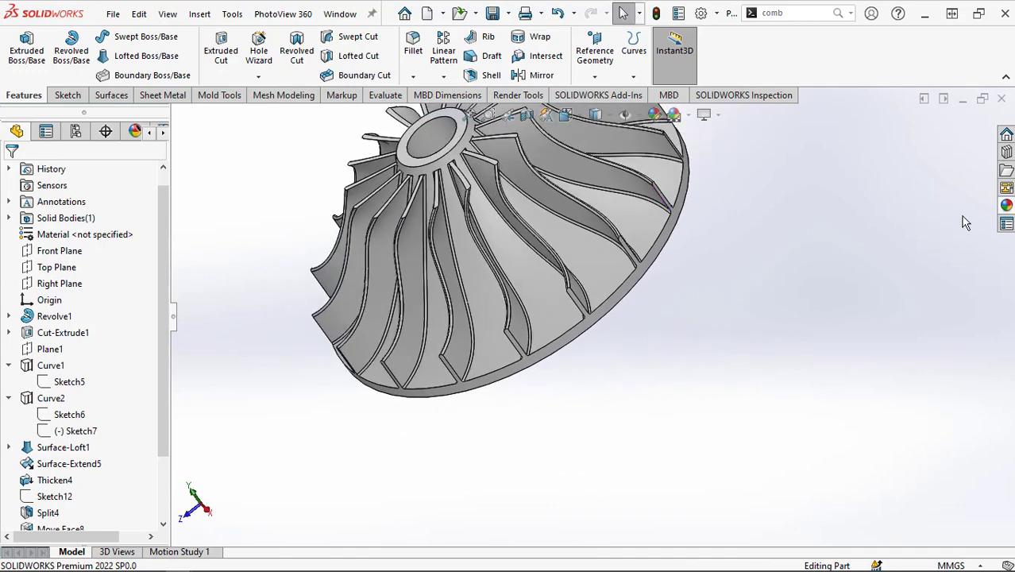
{"action": "left_click", "coordinate": [1007, 205]}
{"action": "left_click", "coordinate": [1007, 205]}
{"action": "scroll", "coordinate": [849, 194], "scroll_direction": "up", "scroll_amount": 2}
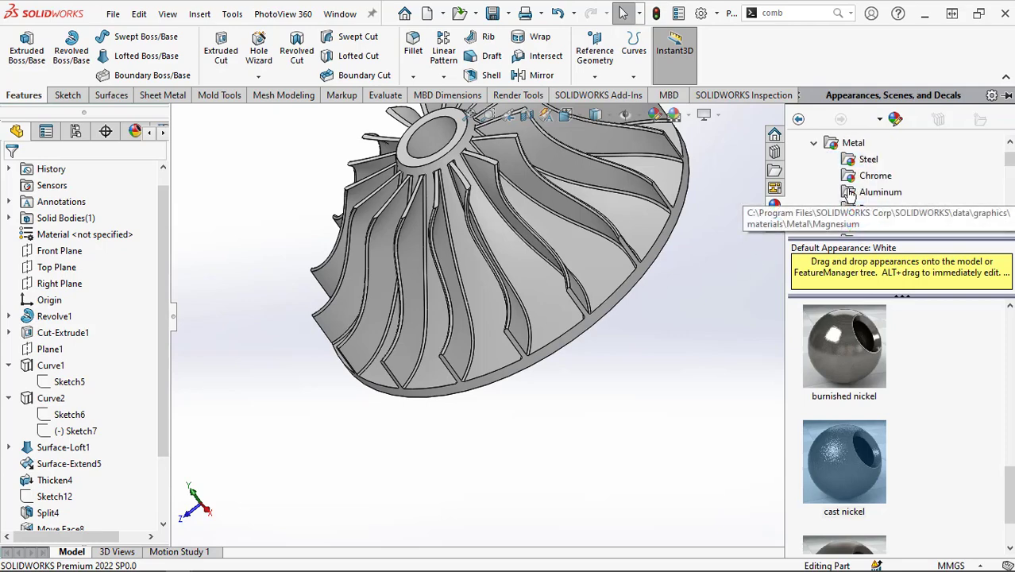
{"action": "left_click", "coordinate": [874, 193]}
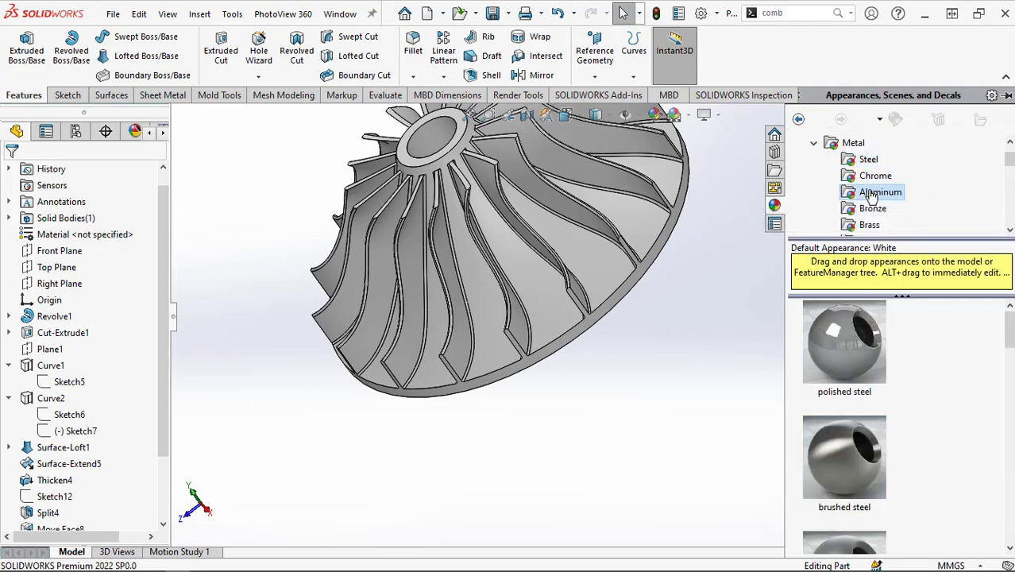
{"action": "scroll", "coordinate": [867, 217], "scroll_direction": "down", "scroll_amount": 1}
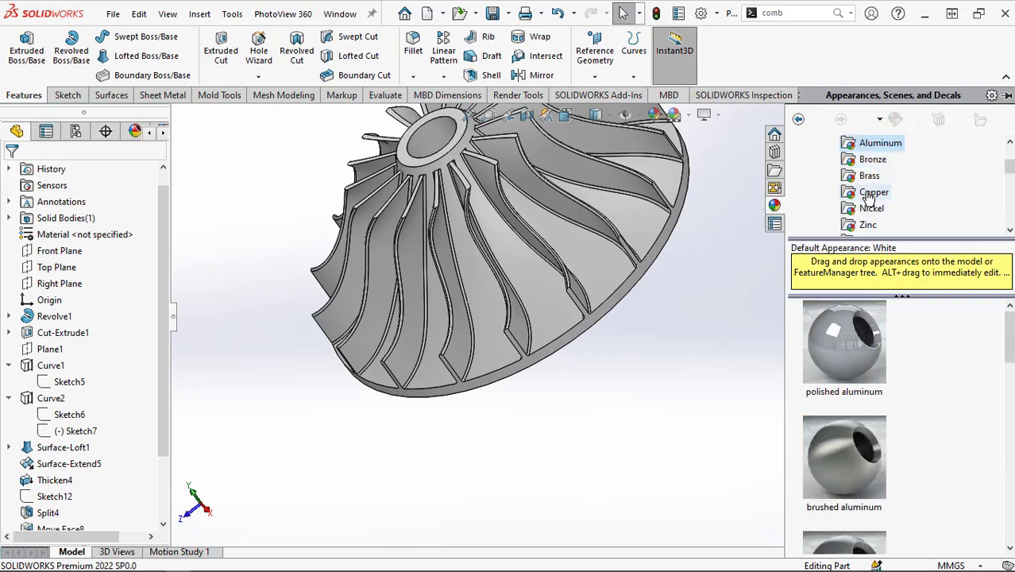
{"action": "left_click", "coordinate": [868, 163]}
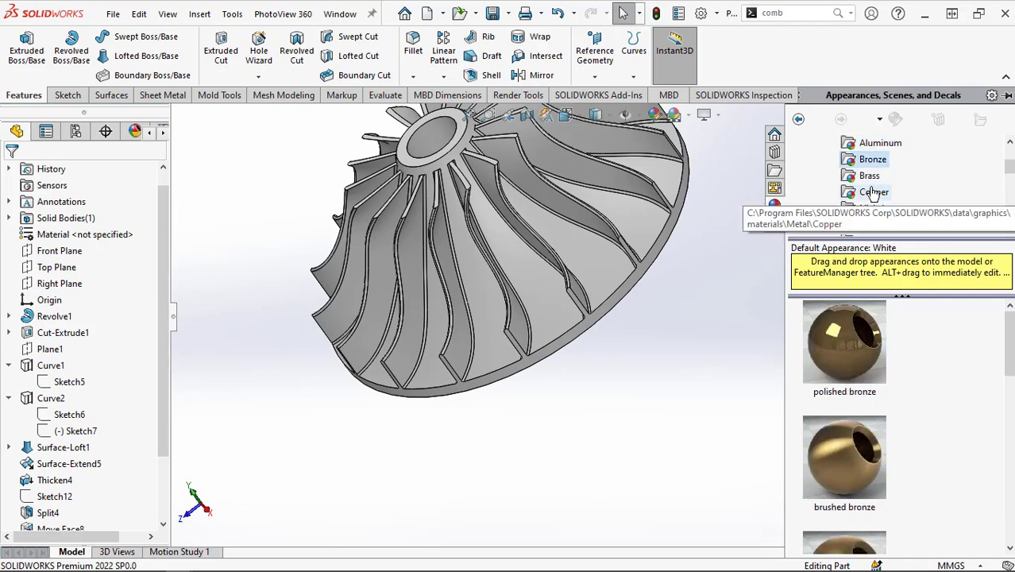
{"action": "left_click", "coordinate": [874, 195]}
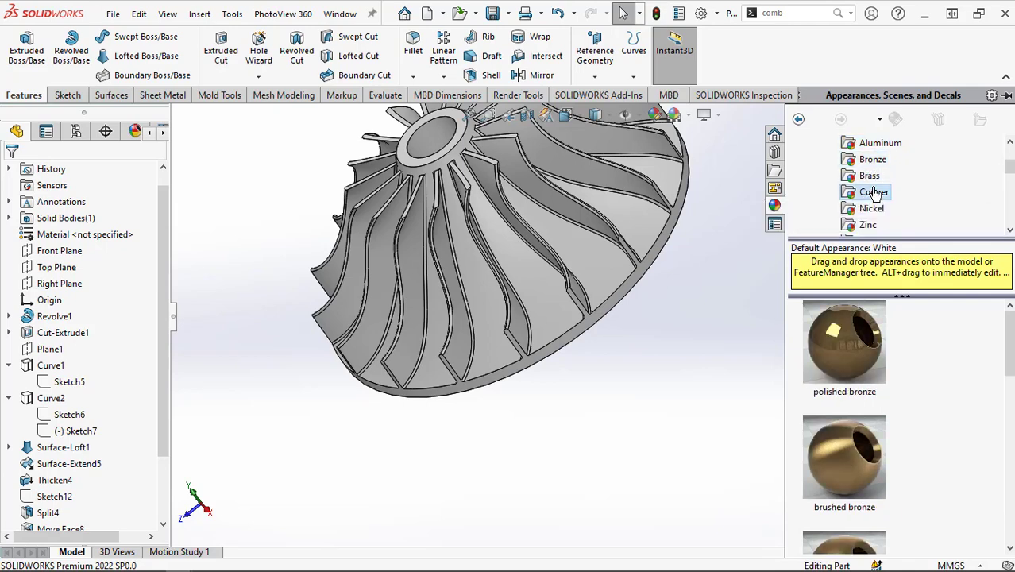
{"action": "left_click", "coordinate": [874, 145]}
{"action": "scroll", "coordinate": [853, 429], "scroll_direction": "down", "scroll_amount": 10}
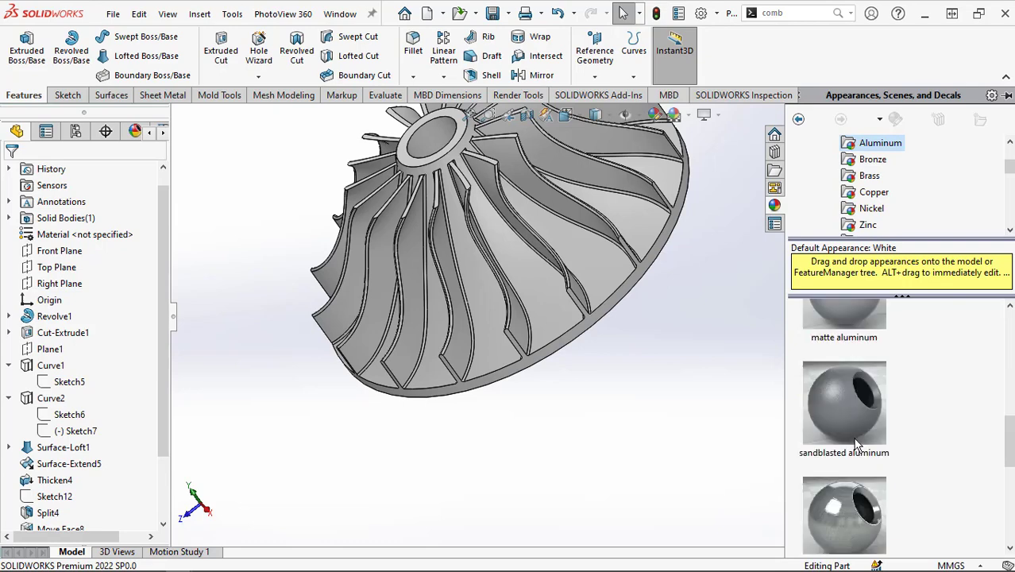
{"action": "left_click", "coordinate": [881, 143]}
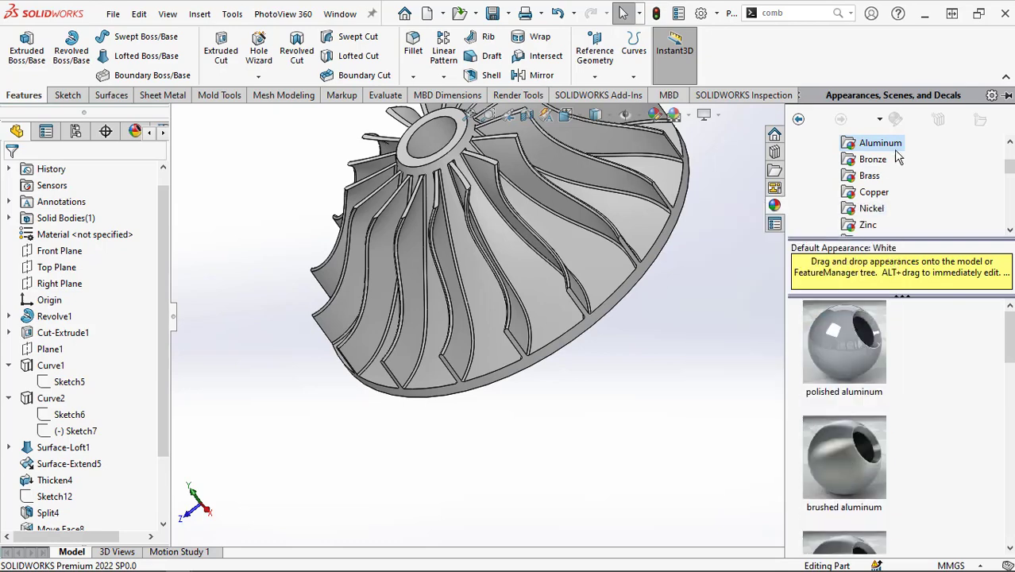
{"action": "scroll", "coordinate": [874, 171], "scroll_direction": "up", "scroll_amount": 2}
{"action": "scroll", "coordinate": [872, 175], "scroll_direction": "down", "scroll_amount": 1}
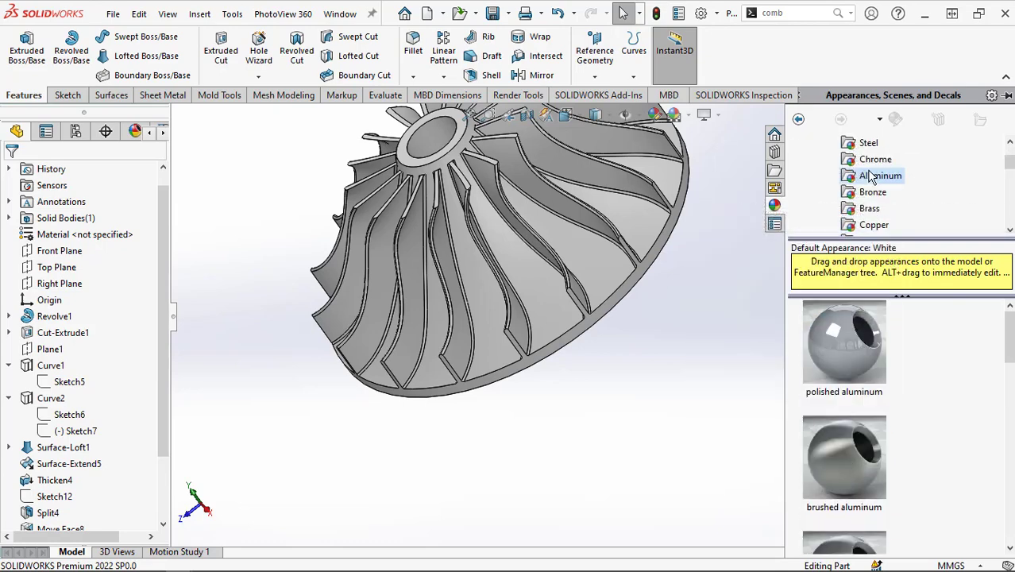
{"action": "left_click", "coordinate": [877, 193]}
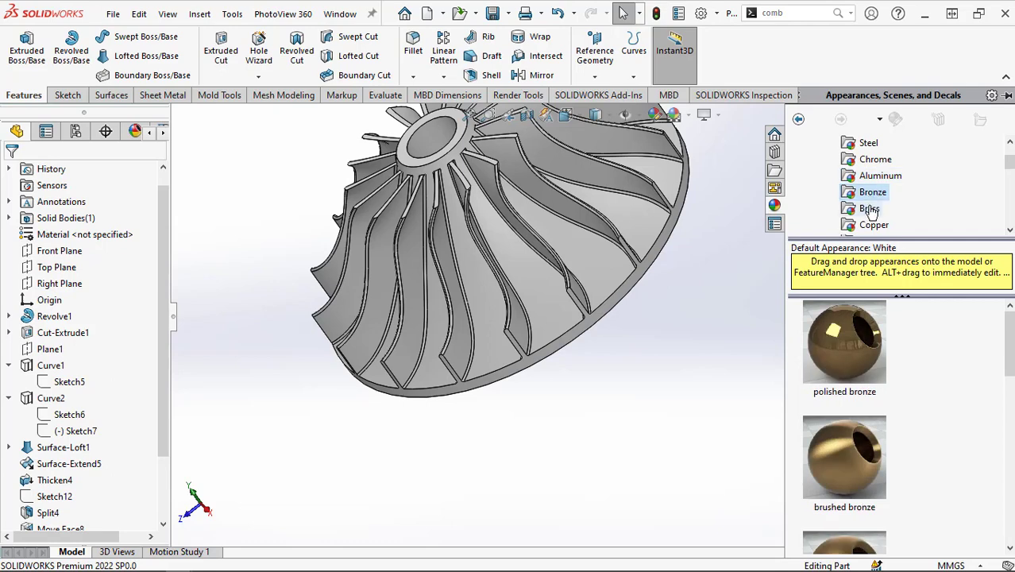
{"action": "left_click", "coordinate": [872, 211]}
{"action": "scroll", "coordinate": [872, 213], "scroll_direction": "down", "scroll_amount": 1}
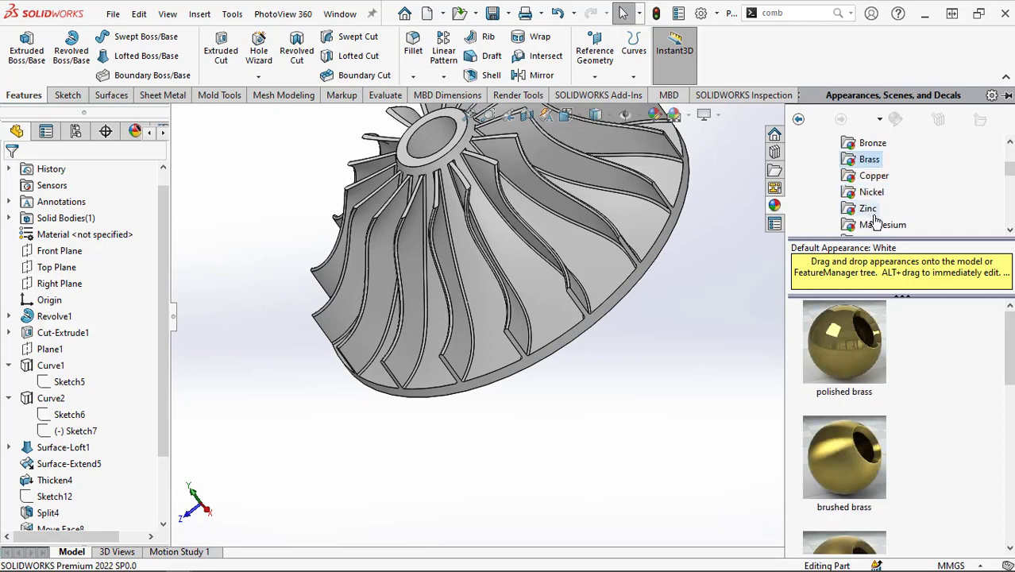
- Apply a nickel appearance from the metal library to the whole impeller body
{"action": "left_click", "coordinate": [872, 192]}
{"action": "scroll", "coordinate": [871, 423], "scroll_direction": "down", "scroll_amount": 2}
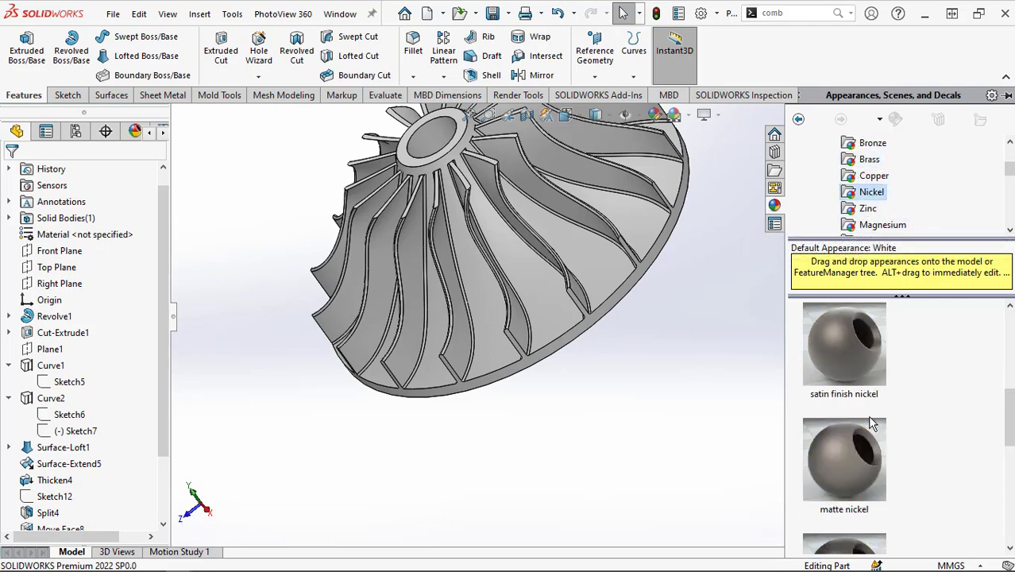
{"action": "scroll", "coordinate": [872, 457], "scroll_direction": "down", "scroll_amount": 2}
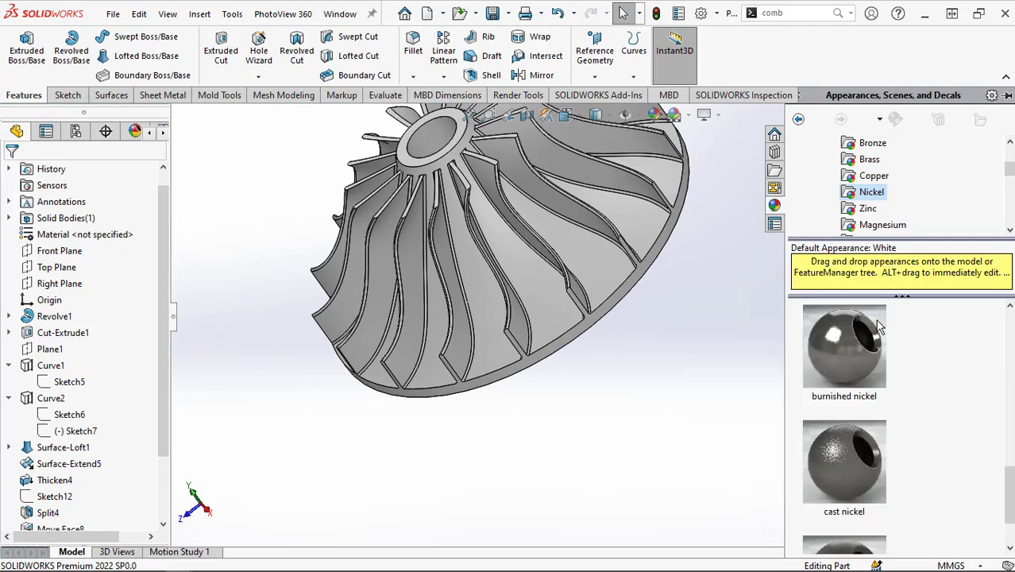
{"action": "scroll", "coordinate": [879, 350], "scroll_direction": "up", "scroll_amount": 1}
{"action": "left_click_drag", "start_coordinate": [852, 406], "coordinate": [541, 291]}
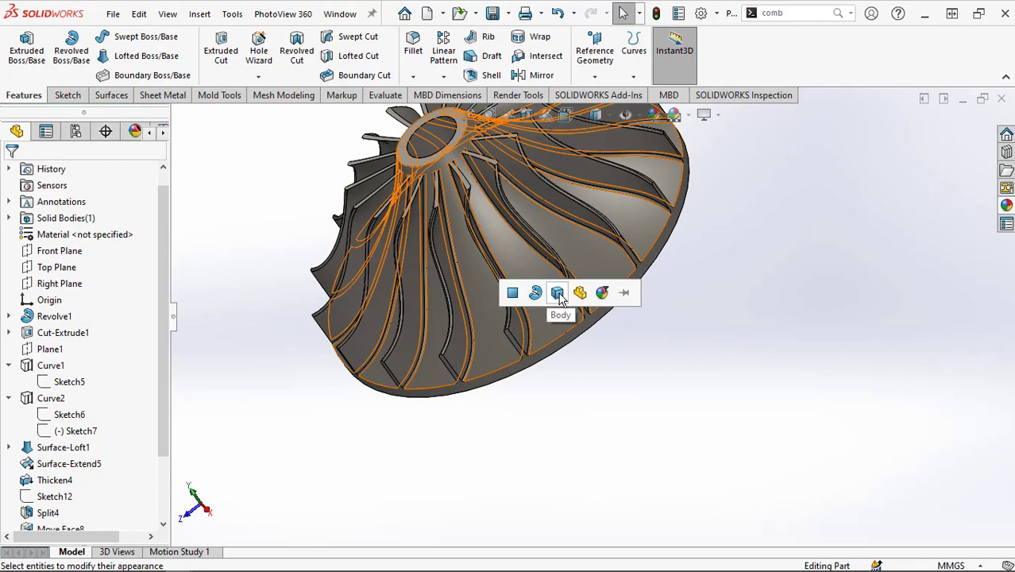
{"action": "left_click", "coordinate": [559, 295]}
{"action": "scroll", "coordinate": [582, 308], "scroll_direction": "up", "scroll_amount": 3}
{"action": "scroll", "coordinate": [516, 204], "scroll_direction": "down", "scroll_amount": 2}
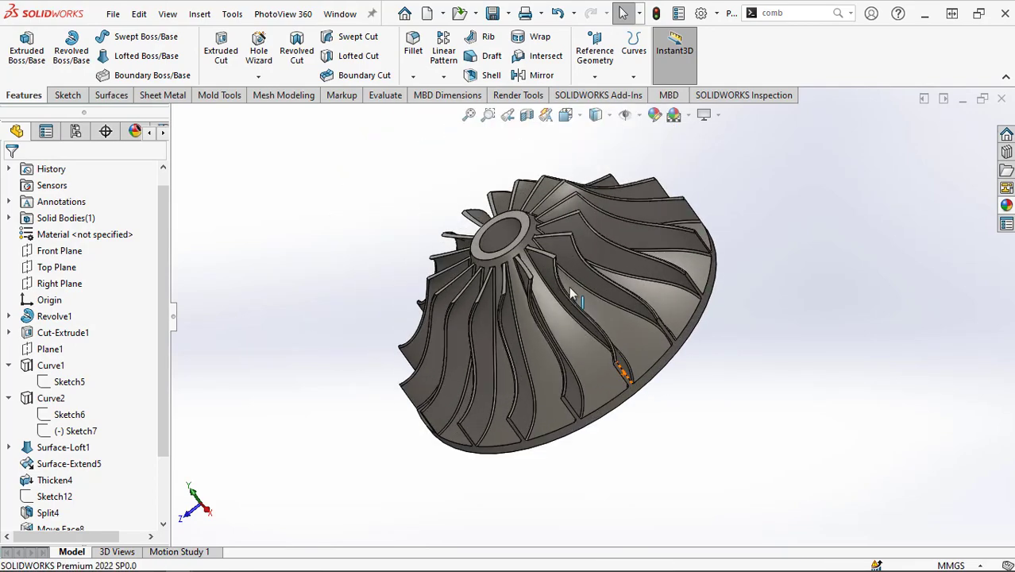
- Display the impeller shaded without edges and switch the scene to a plain white background
{"action": "middle_click_drag", "start_coordinate": [571, 293], "coordinate": [674, 287]}
{"action": "left_click", "coordinate": [597, 115]}
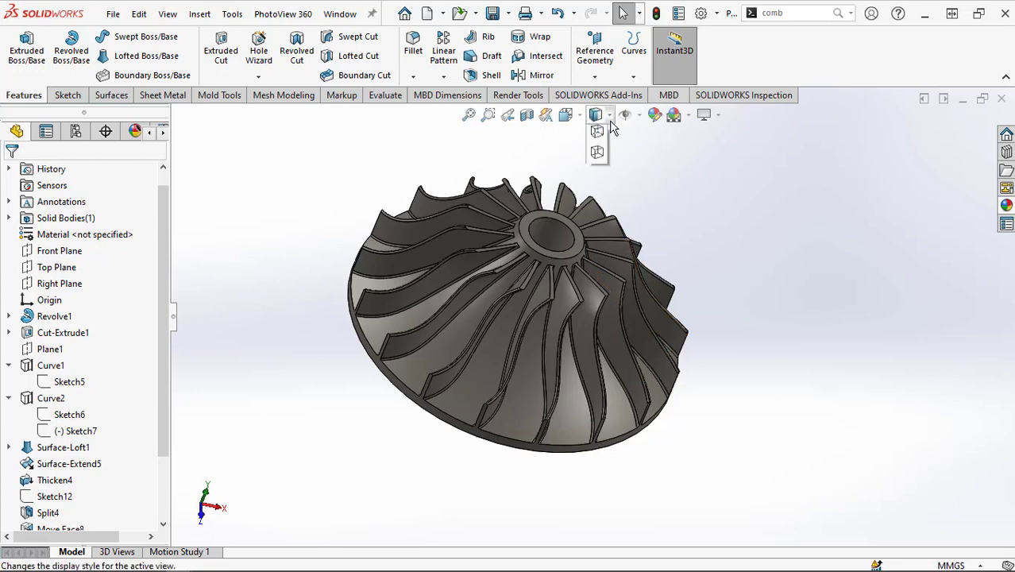
{"action": "left_click", "coordinate": [600, 157]}
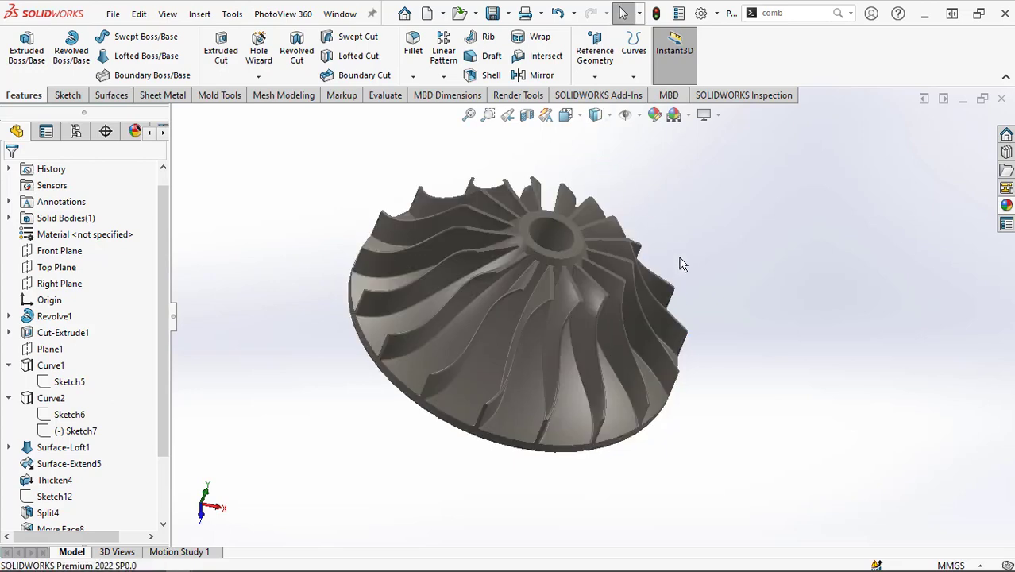
{"action": "left_click", "coordinate": [689, 114]}
{"action": "left_click", "coordinate": [699, 152]}
{"action": "middle_click_drag", "start_coordinate": [666, 209], "coordinate": [638, 402]}
{"action": "scroll", "coordinate": [575, 359], "scroll_direction": "down", "scroll_amount": 3}
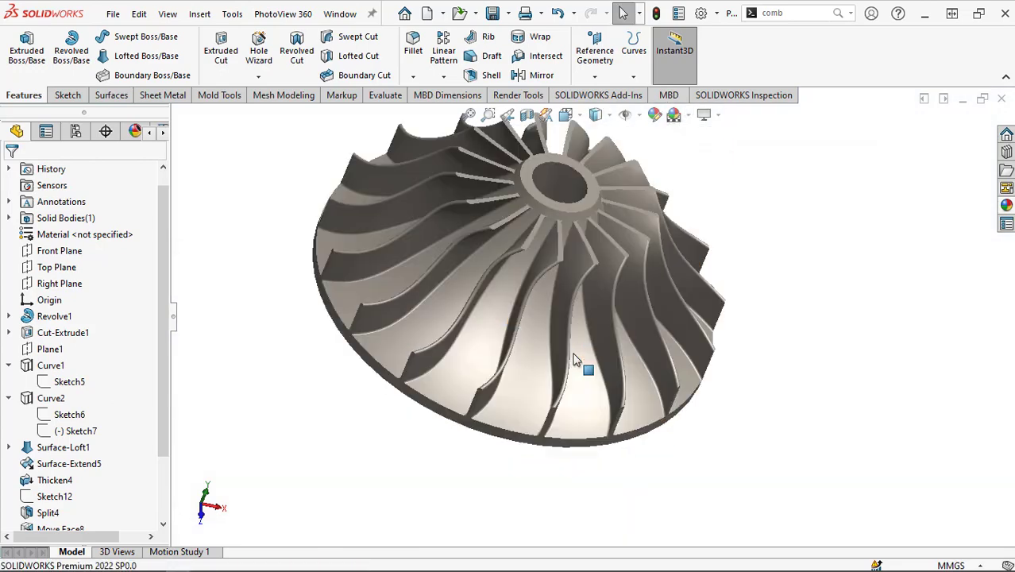
- Chamfer the bore's edge on the hub's underside by 2 mm at 45 degrees
{"action": "middle_click_drag", "start_coordinate": [670, 447], "coordinate": [597, 367]}
{"action": "scroll", "coordinate": [832, 301], "scroll_direction": "down", "scroll_amount": 2}
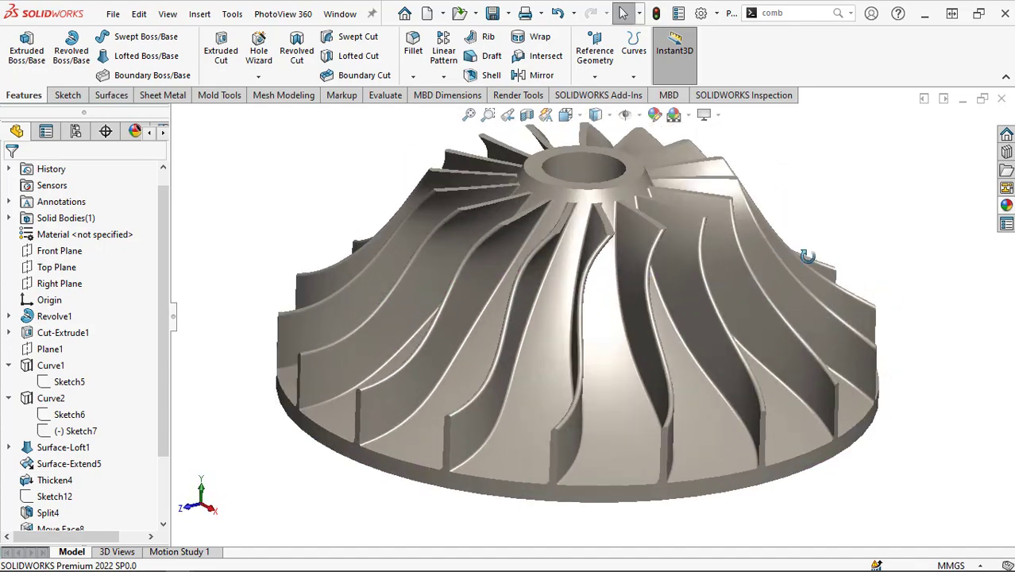
{"action": "middle_click_drag", "start_coordinate": [806, 255], "coordinate": [739, 179]}
{"action": "scroll", "coordinate": [773, 344], "scroll_direction": "up", "scroll_amount": 4}
{"action": "scroll", "coordinate": [752, 381], "scroll_direction": "down", "scroll_amount": 3}
{"action": "middle_click_drag", "start_coordinate": [699, 301], "coordinate": [594, 181]}
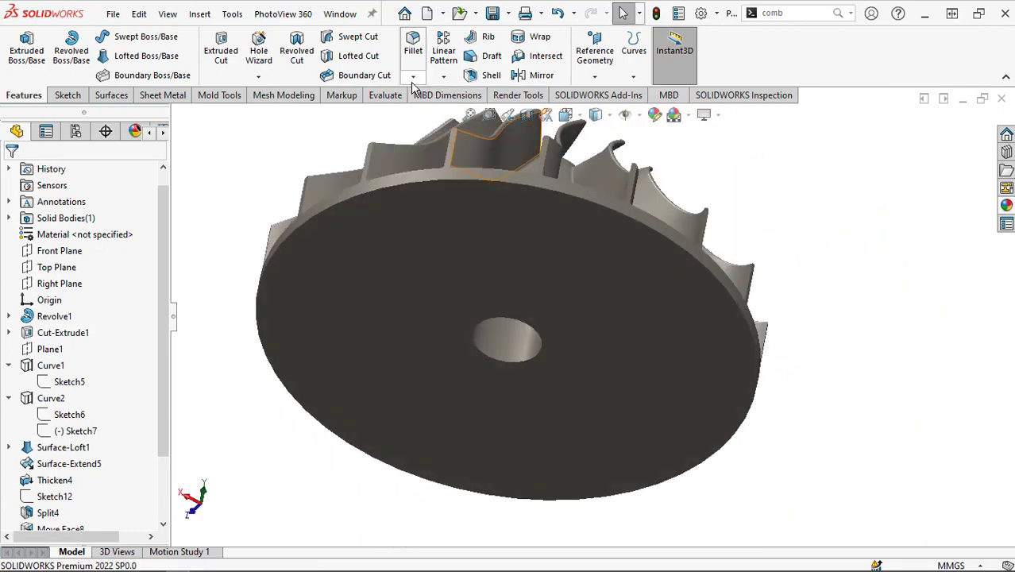
{"action": "left_click", "coordinate": [413, 77]}
{"action": "left_click", "coordinate": [441, 109]}
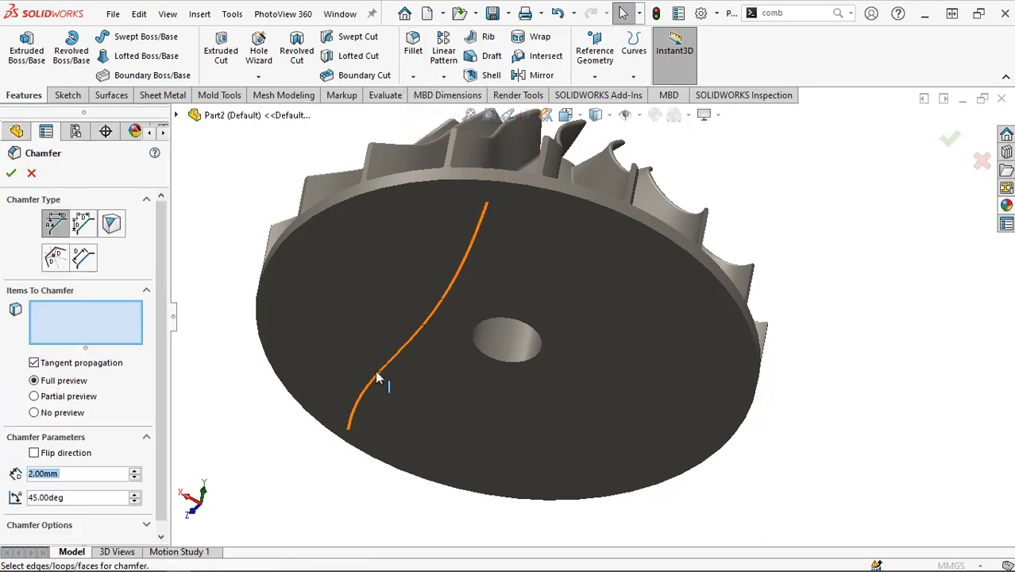
{"action": "left_click", "coordinate": [483, 359]}
{"action": "left_click", "coordinate": [11, 174]}
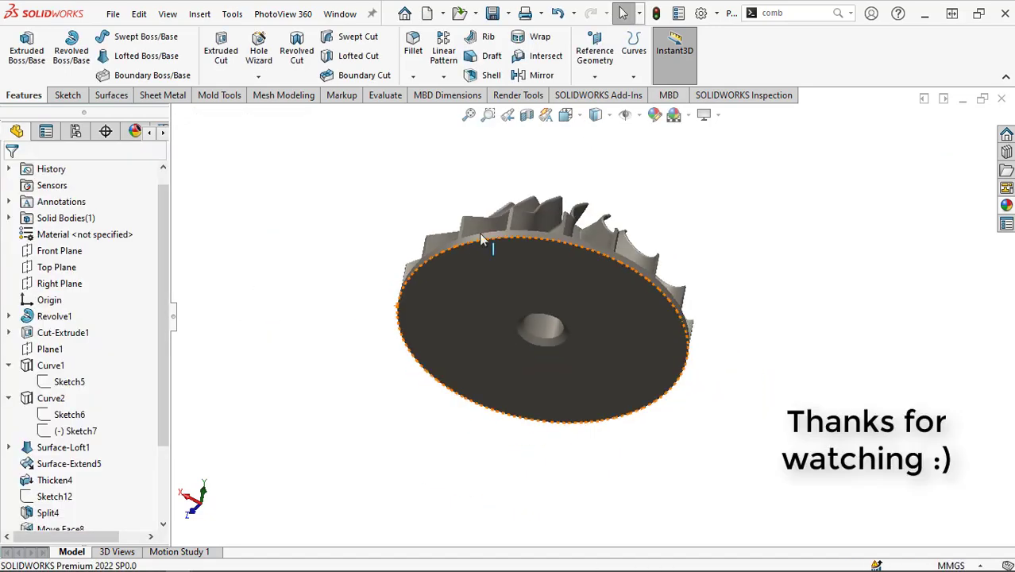
- Show the expanded feature tree beside the finished impeller to review its whole feature history
{"action": "middle_click_drag", "start_coordinate": [576, 224], "coordinate": [554, 486]}
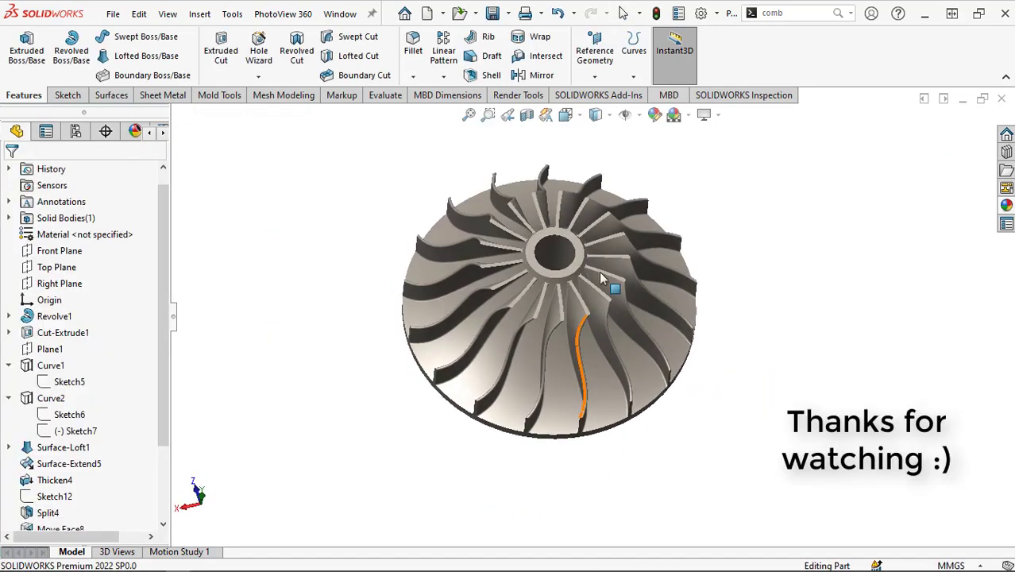
{"action": "scroll", "coordinate": [730, 287], "scroll_direction": "up", "scroll_amount": 1}
{"action": "key", "text": "c"}
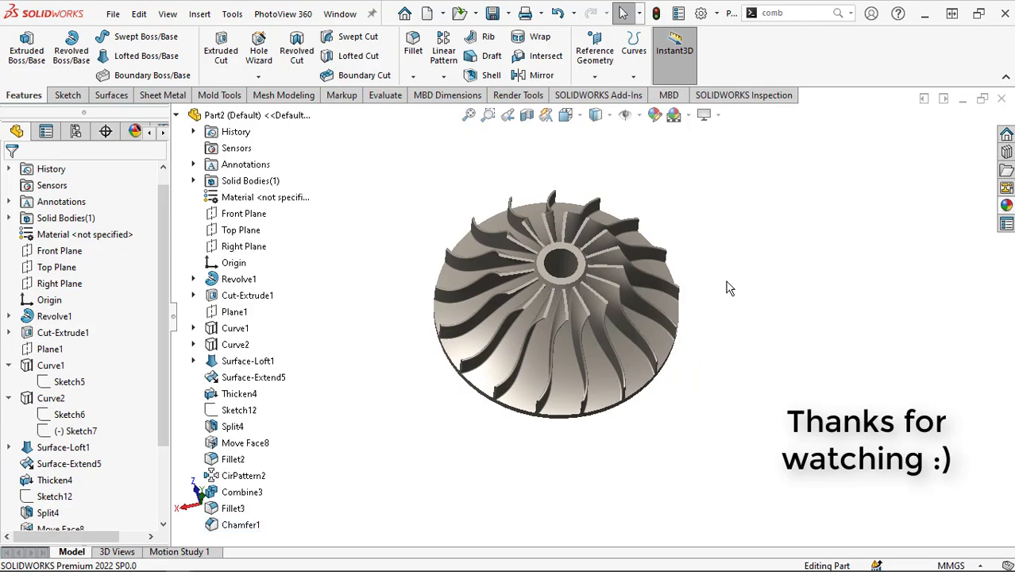